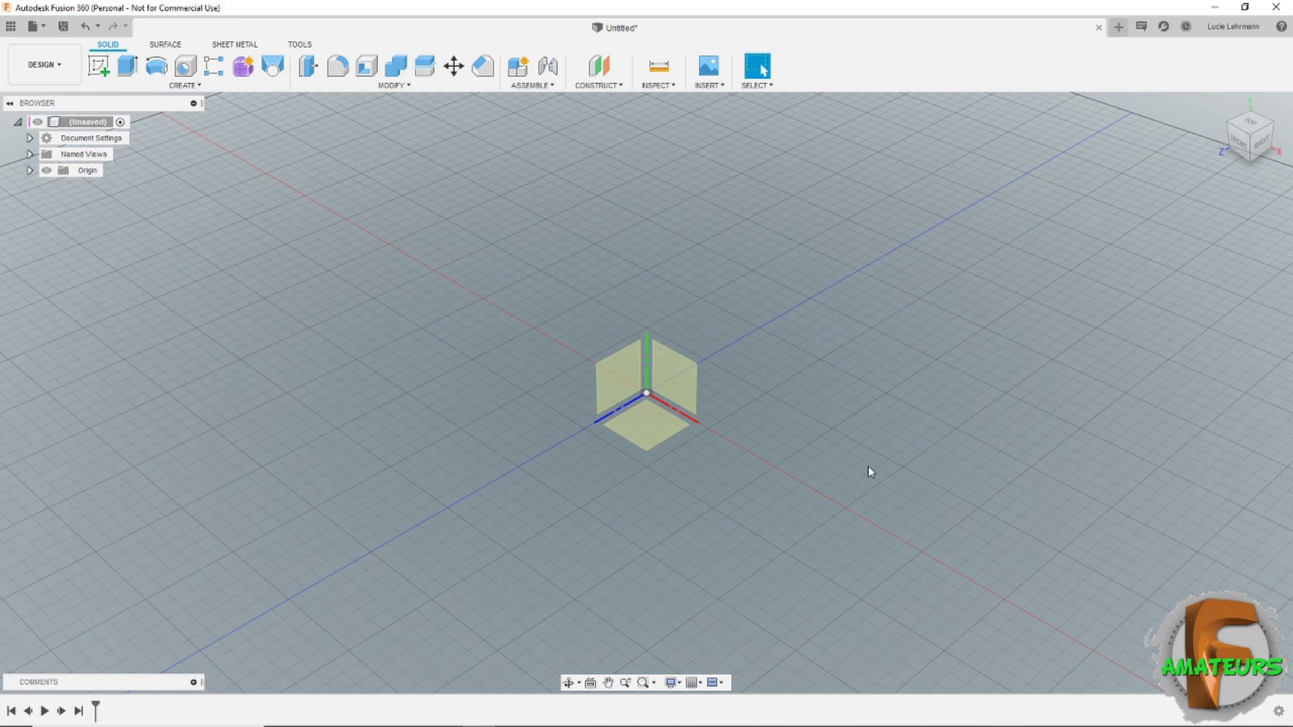
Show the Construct menu to review its plane, axis and point tools
{"action": "left_click", "coordinate": [610, 88]}
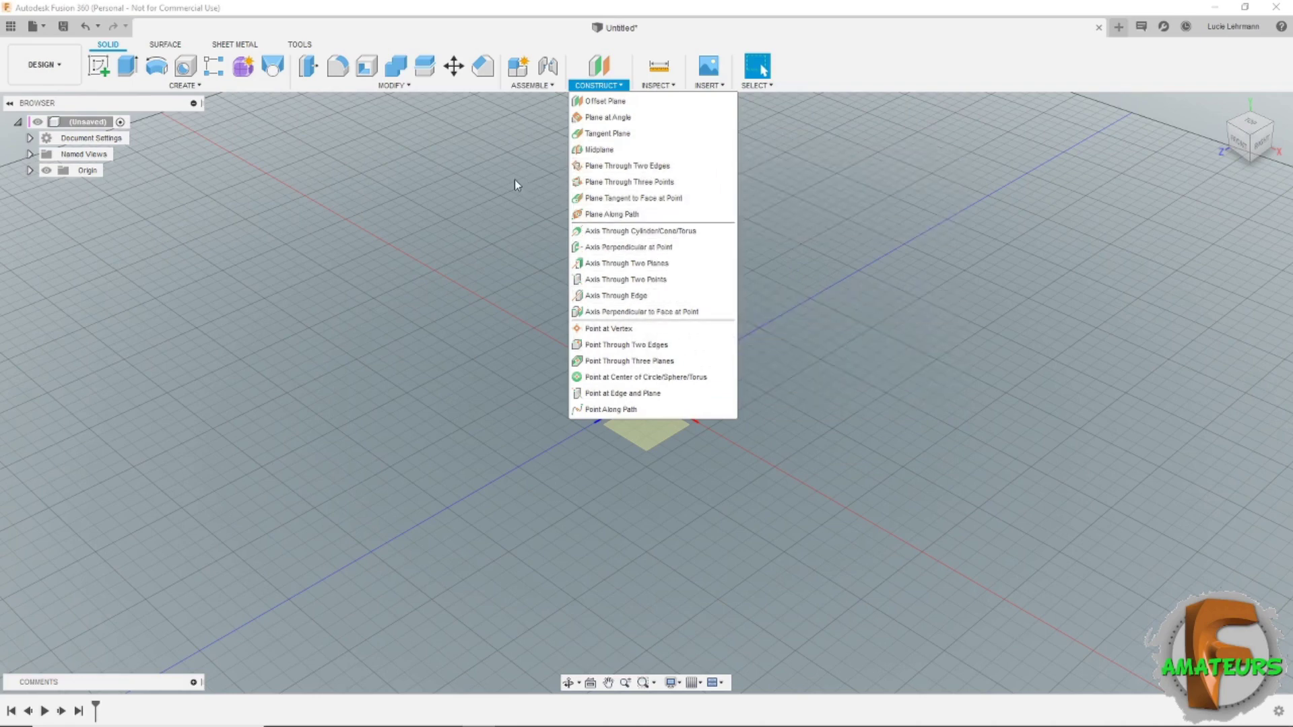
Dismiss the Construct menu, leaving the empty design with the origin planes and axes
{"action": "left_click", "coordinate": [503, 193]}
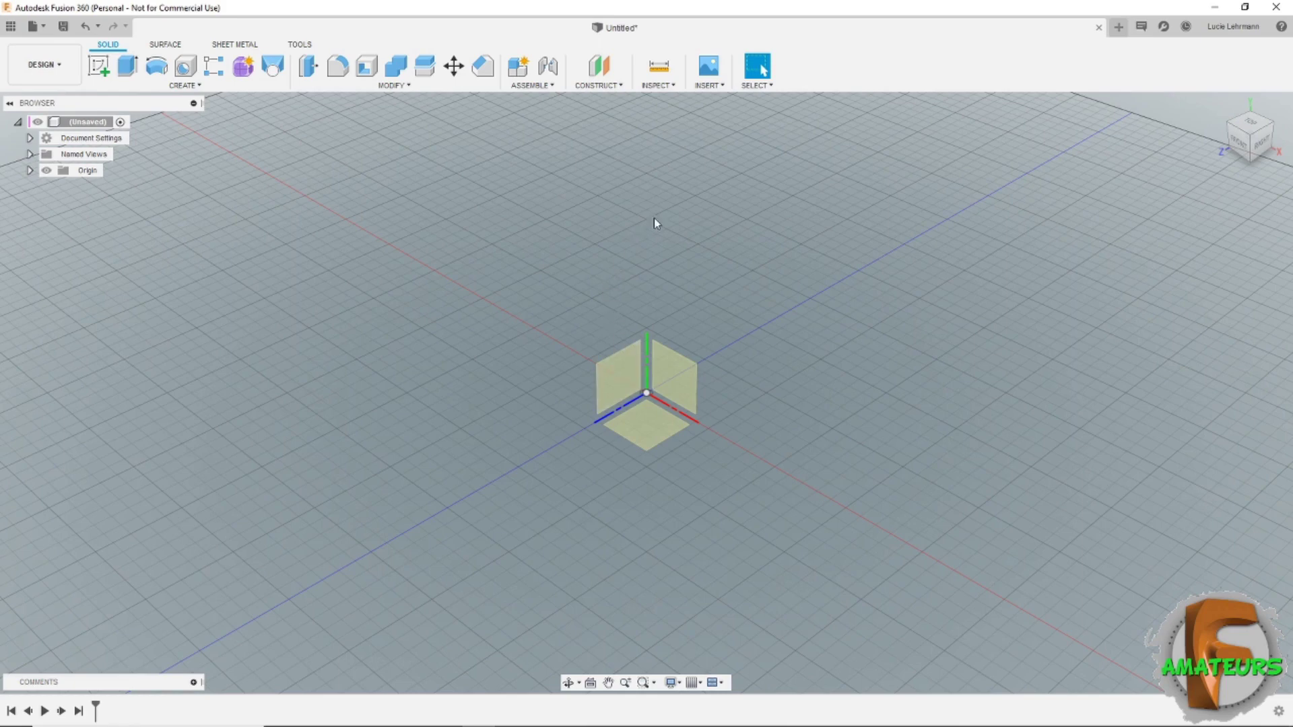
Create an offset plane 60 mm above the XZ ground origin plane
{"action": "left_click", "coordinate": [598, 86]}
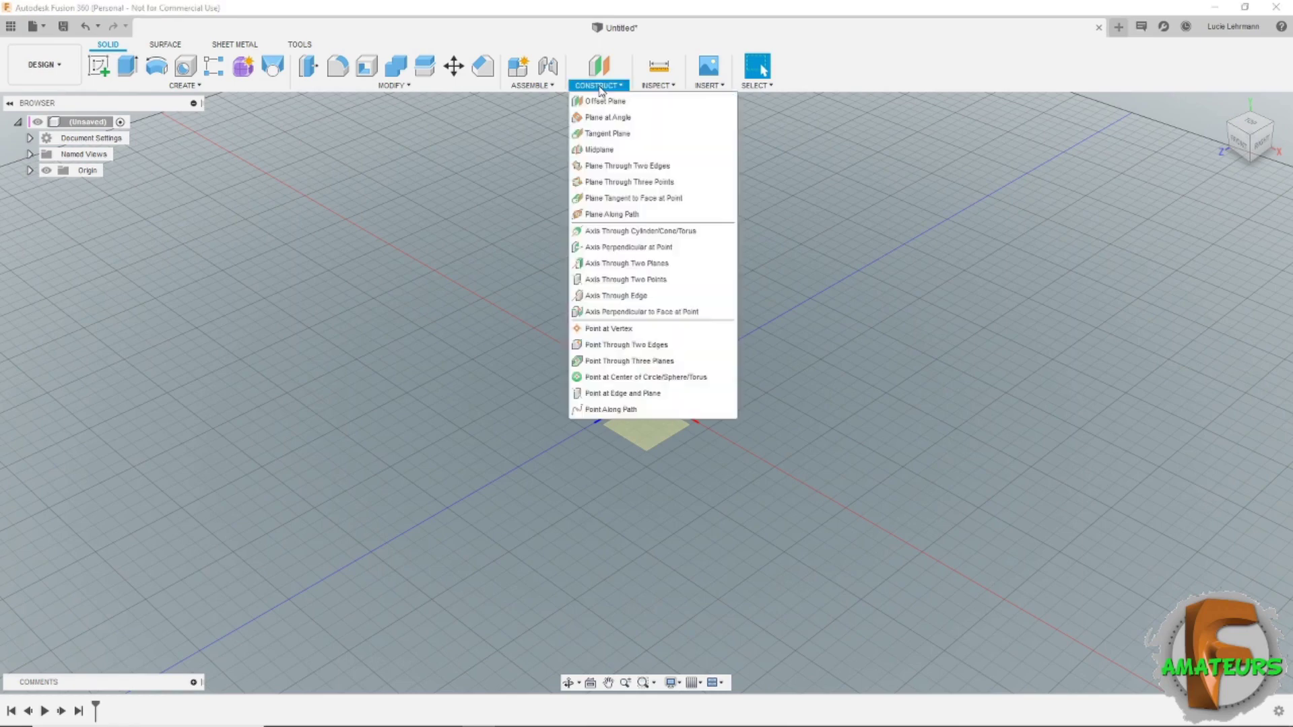
{"action": "mouse_move", "coordinate": [606, 102]}
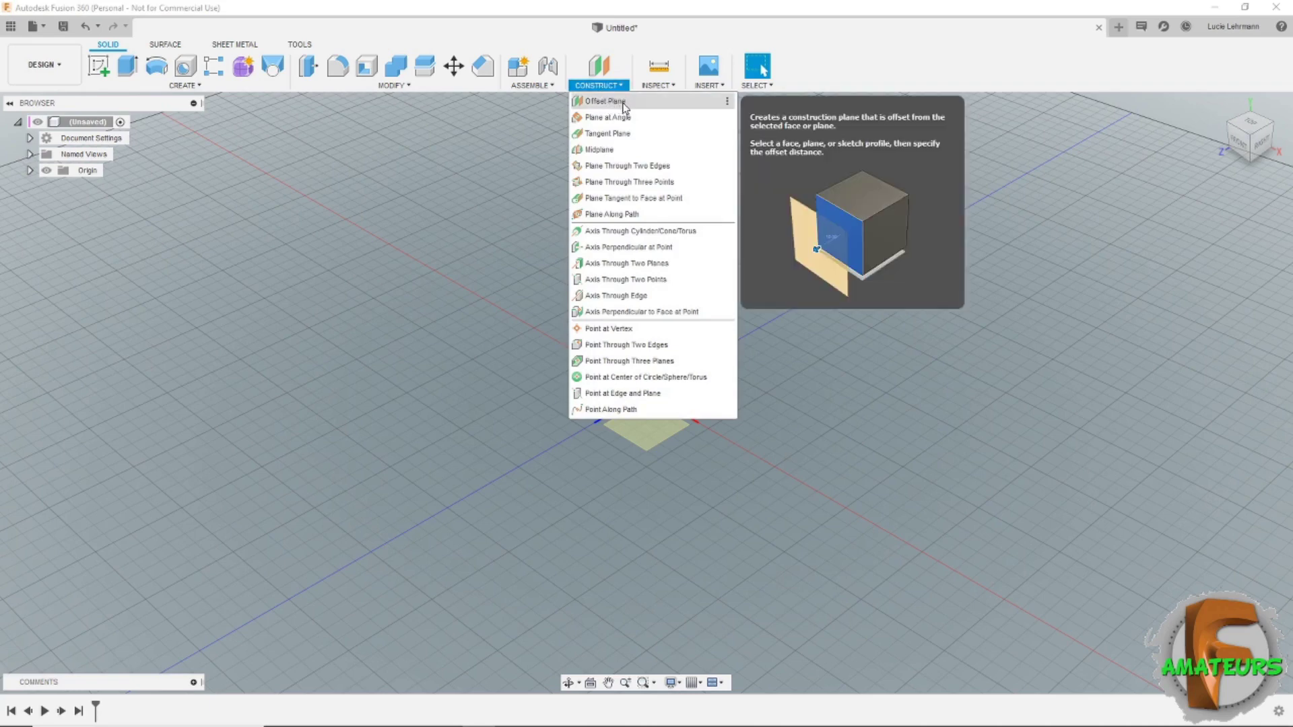
{"action": "left_click", "coordinate": [623, 103]}
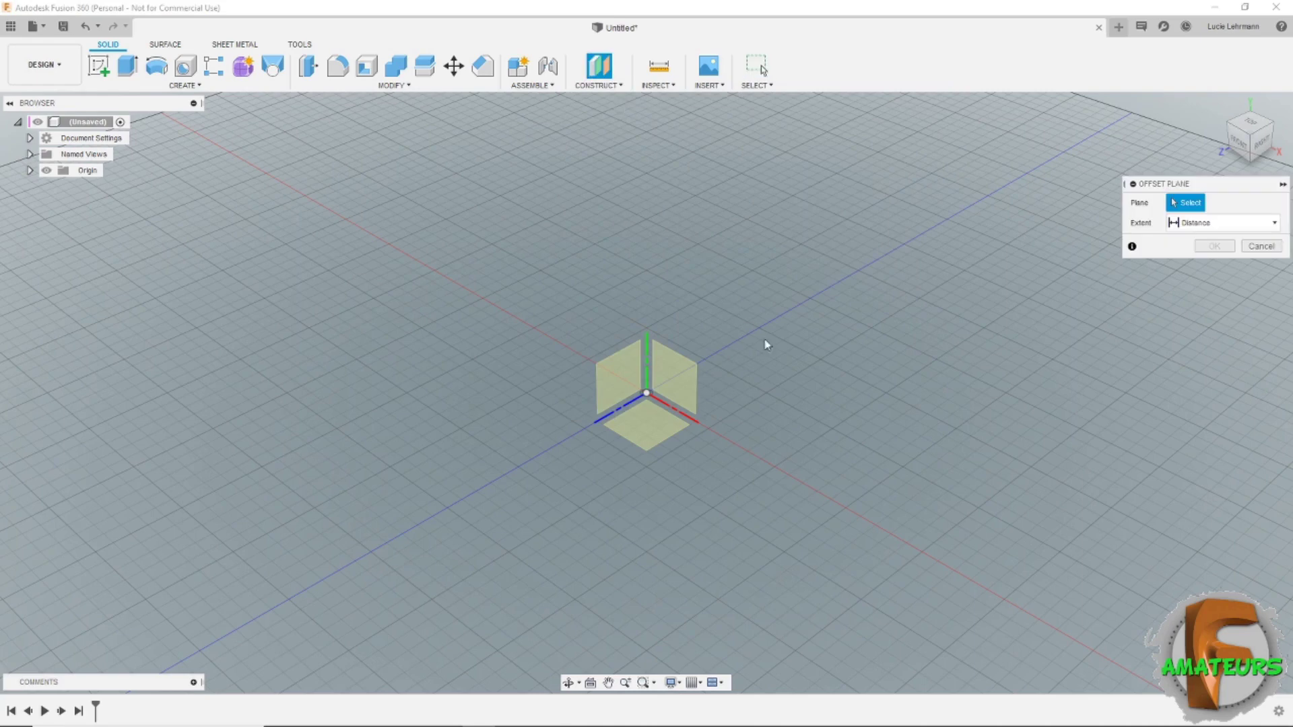
{"action": "left_click", "coordinate": [651, 431]}
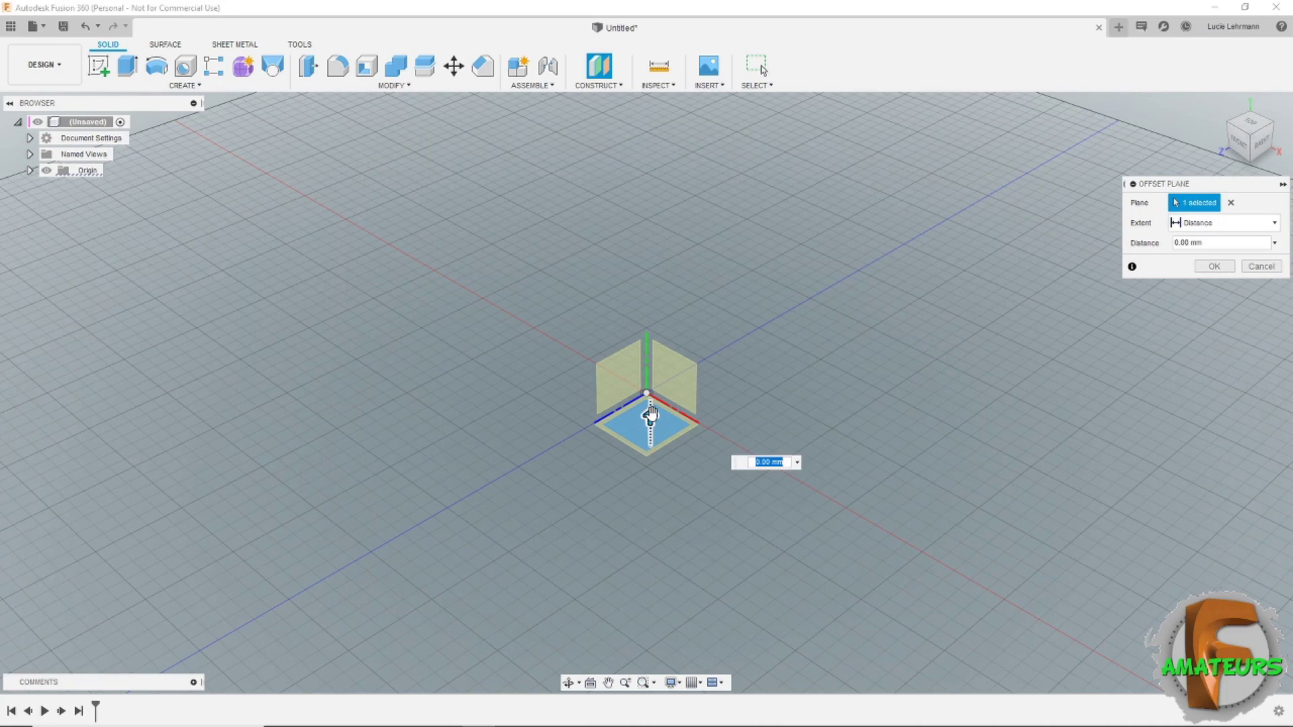
{"action": "left_click_drag", "start_coordinate": [650, 414], "coordinate": [662, 222]}
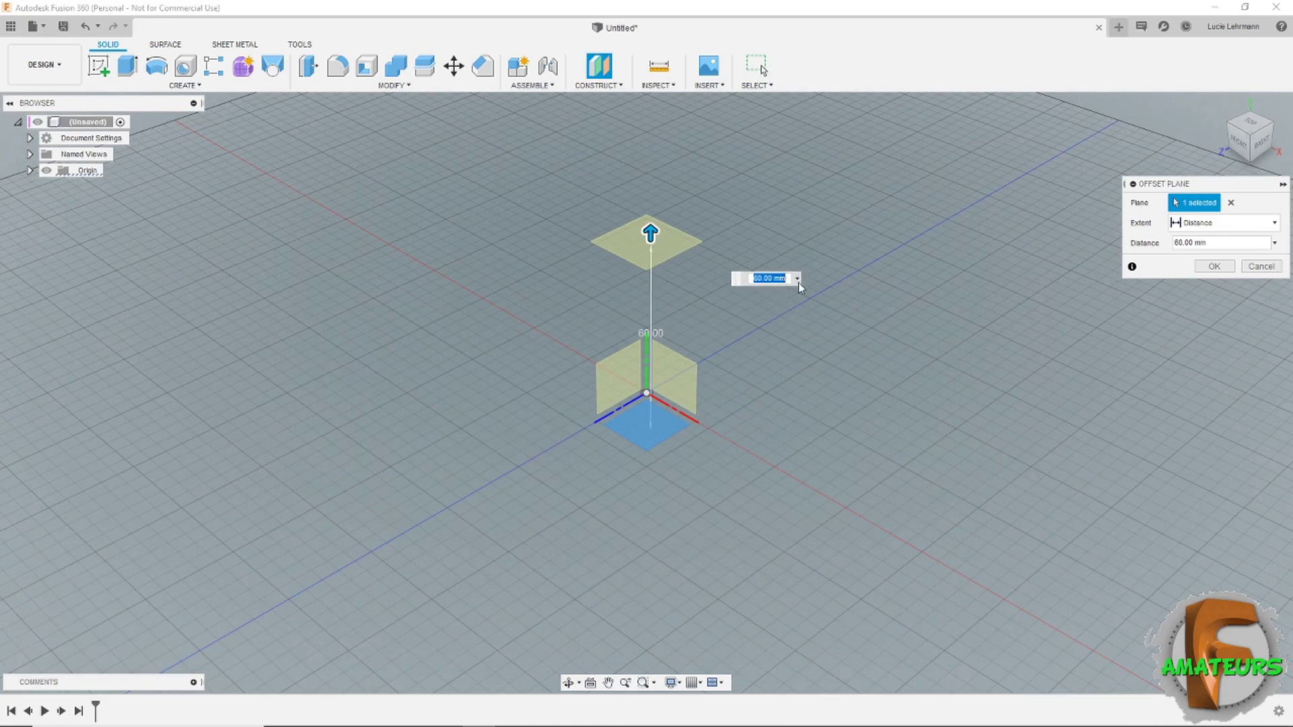
{"action": "left_click", "coordinate": [1214, 267]}
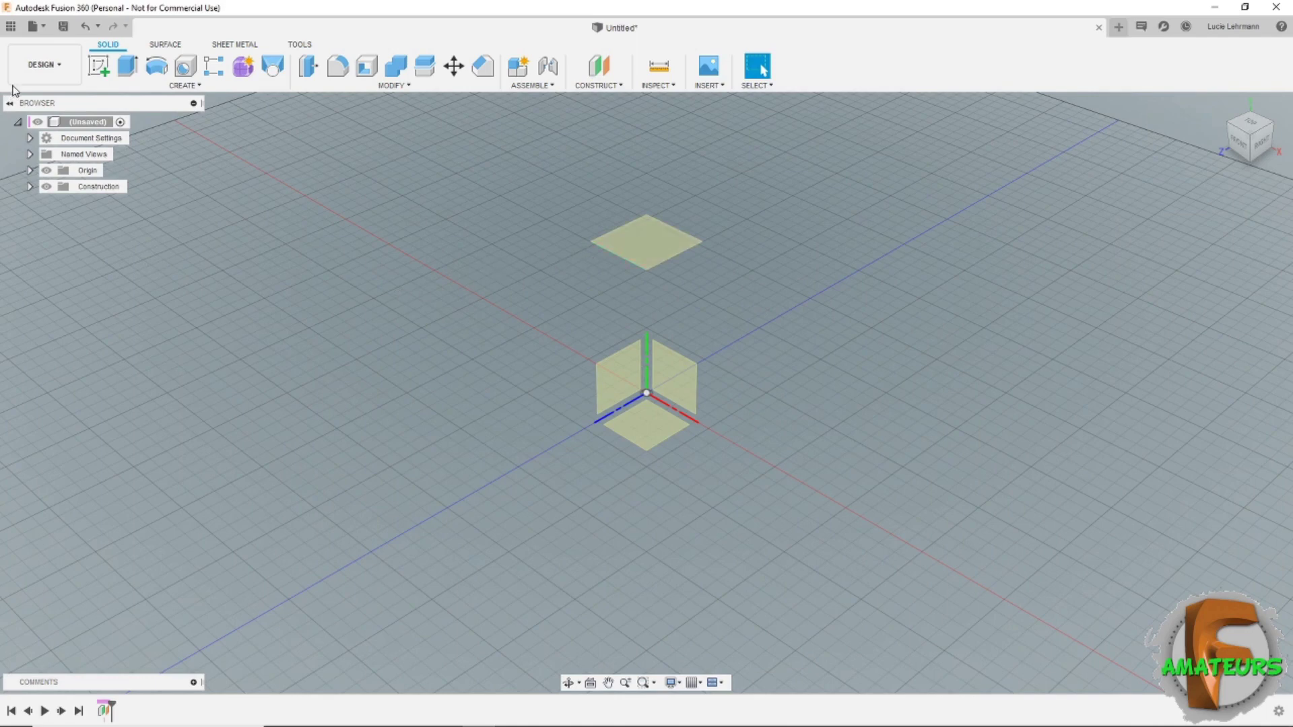
Create a 25 mm cube box on the ground plane as a new body
{"action": "left_click", "coordinate": [157, 86]}
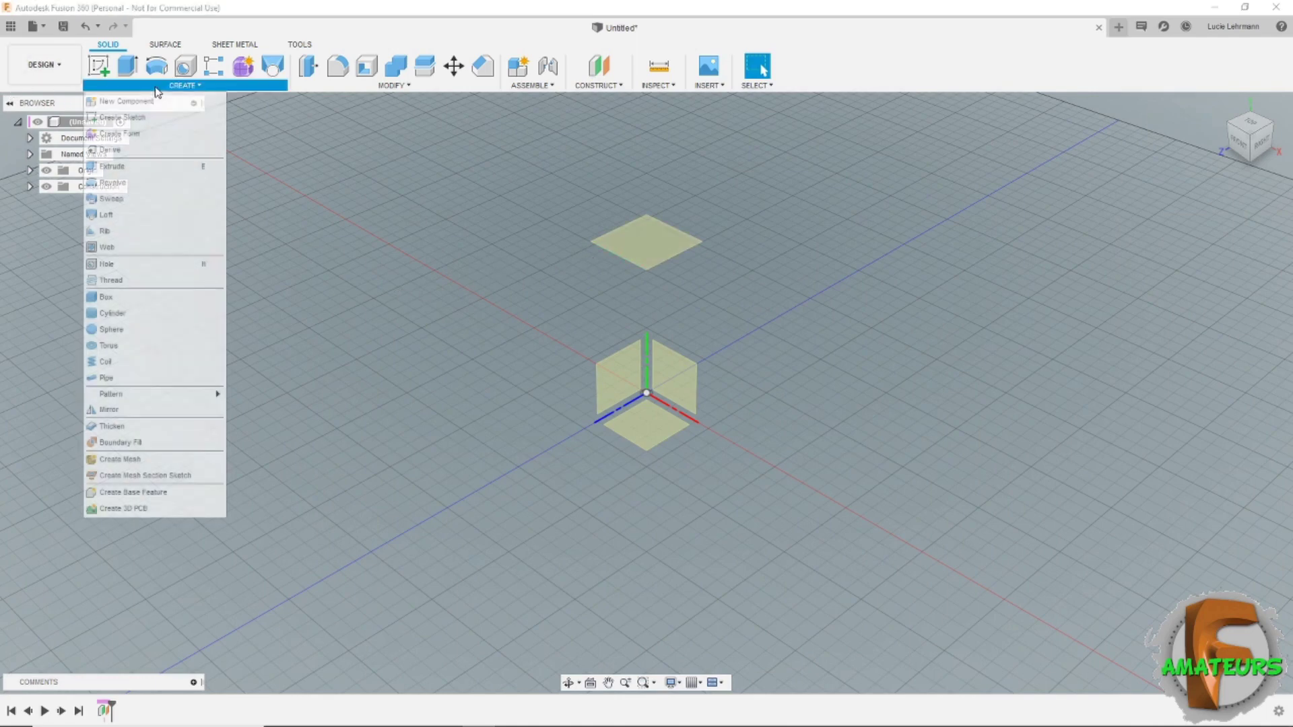
{"action": "left_click", "coordinate": [156, 303]}
{"action": "left_click", "coordinate": [649, 438]}
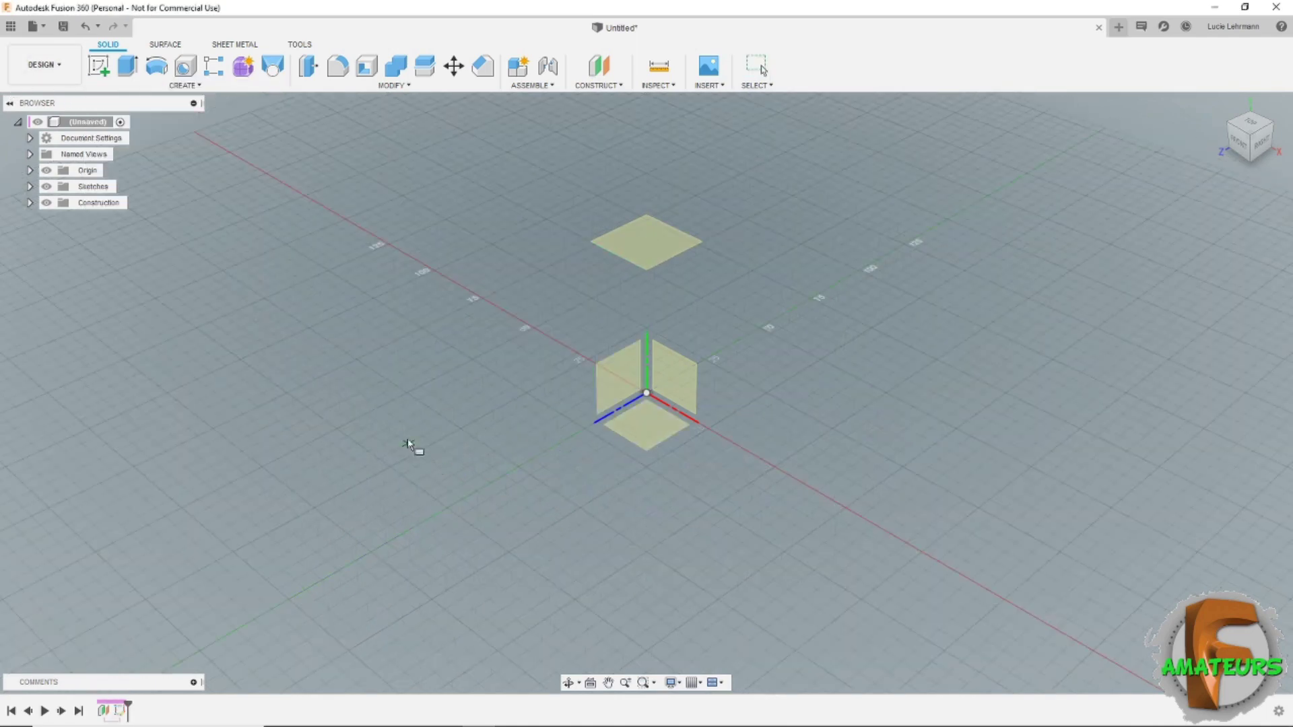
{"action": "left_click", "coordinate": [406, 393]}
{"action": "left_click", "coordinate": [523, 390]}
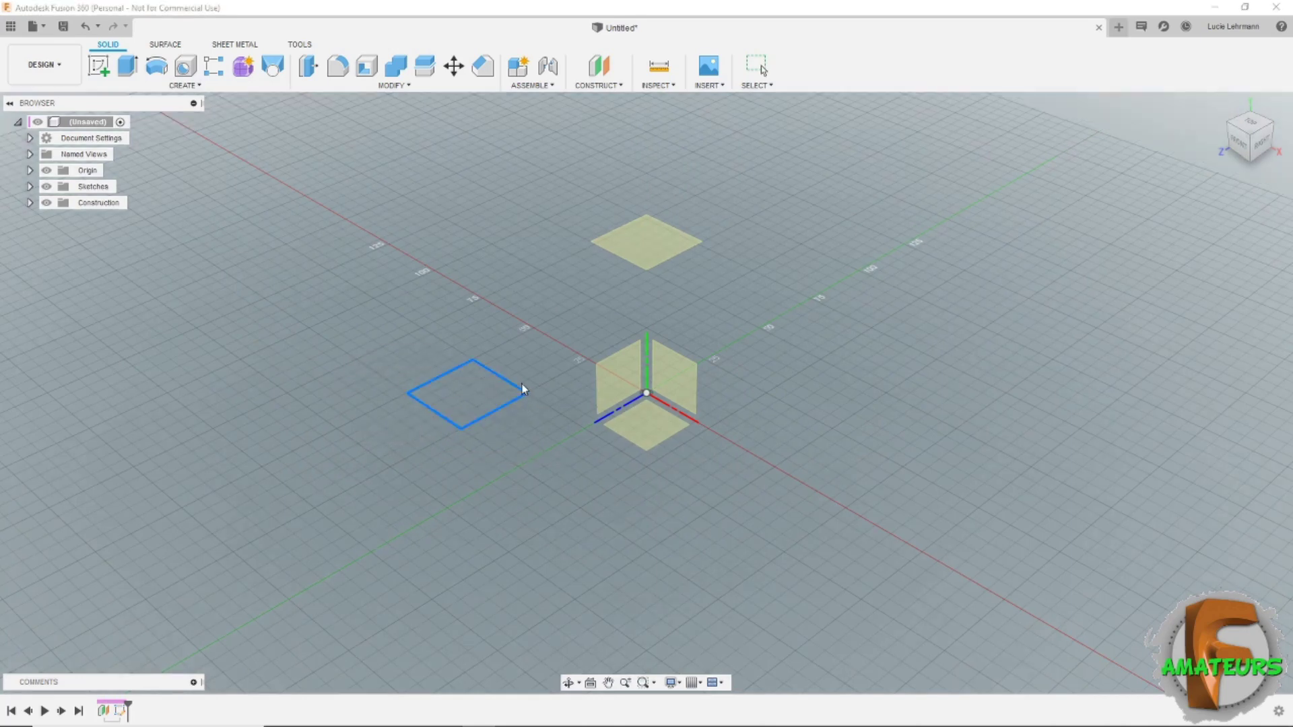
{"action": "left_click_drag", "start_coordinate": [455, 375], "coordinate": [498, 308]}
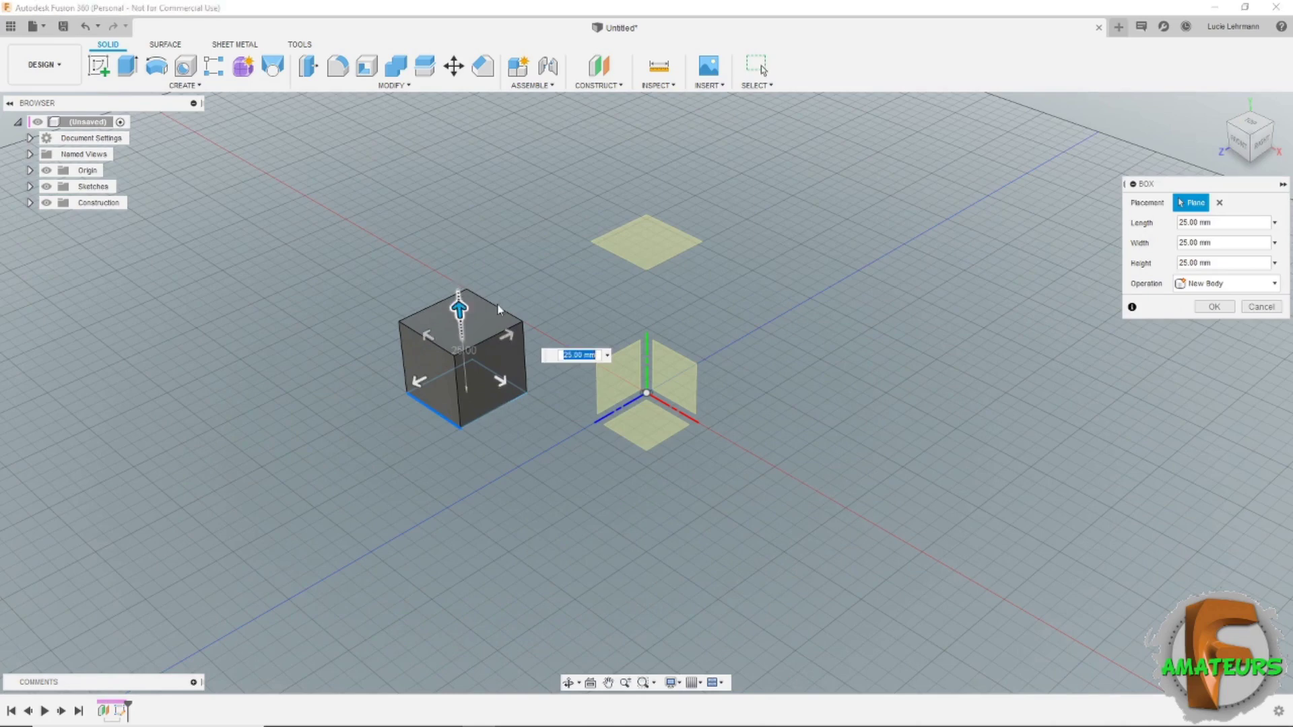
{"action": "left_click", "coordinate": [1214, 306]}
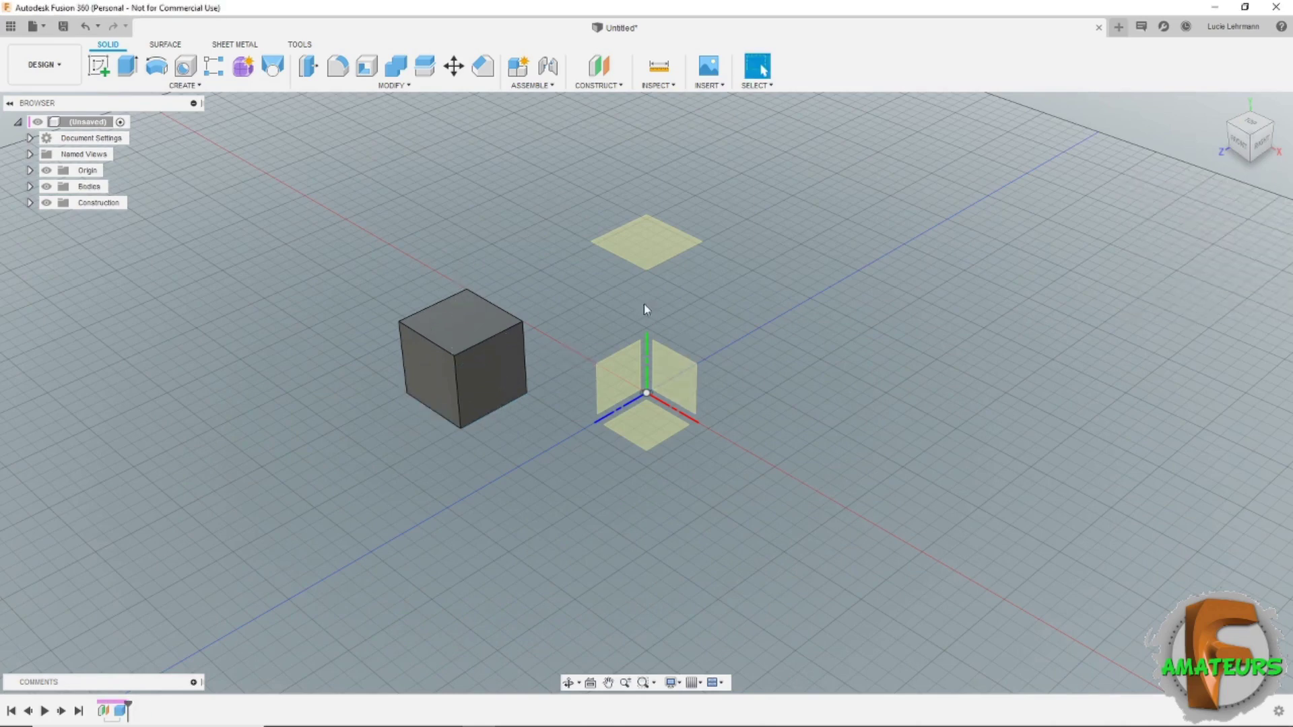
Add a construction plane offset 75 mm from the cube's front face
{"action": "left_click", "coordinate": [598, 65]}
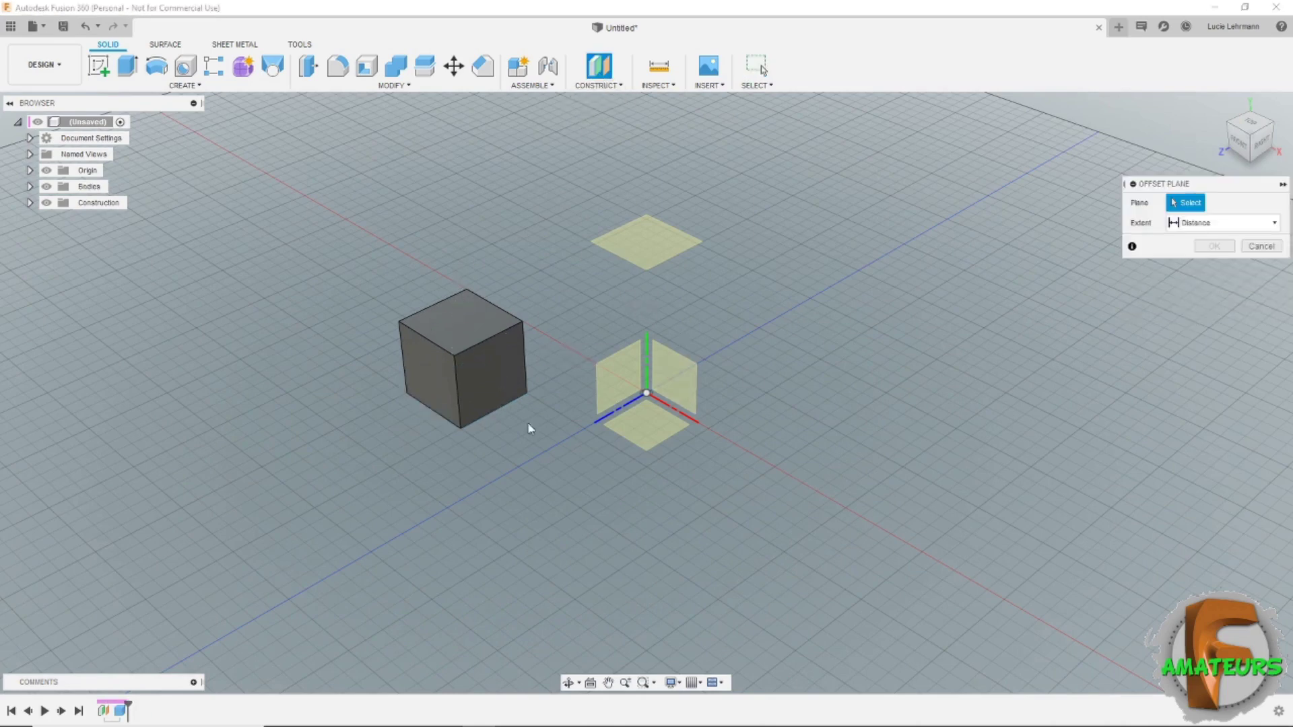
{"action": "left_click", "coordinate": [474, 367]}
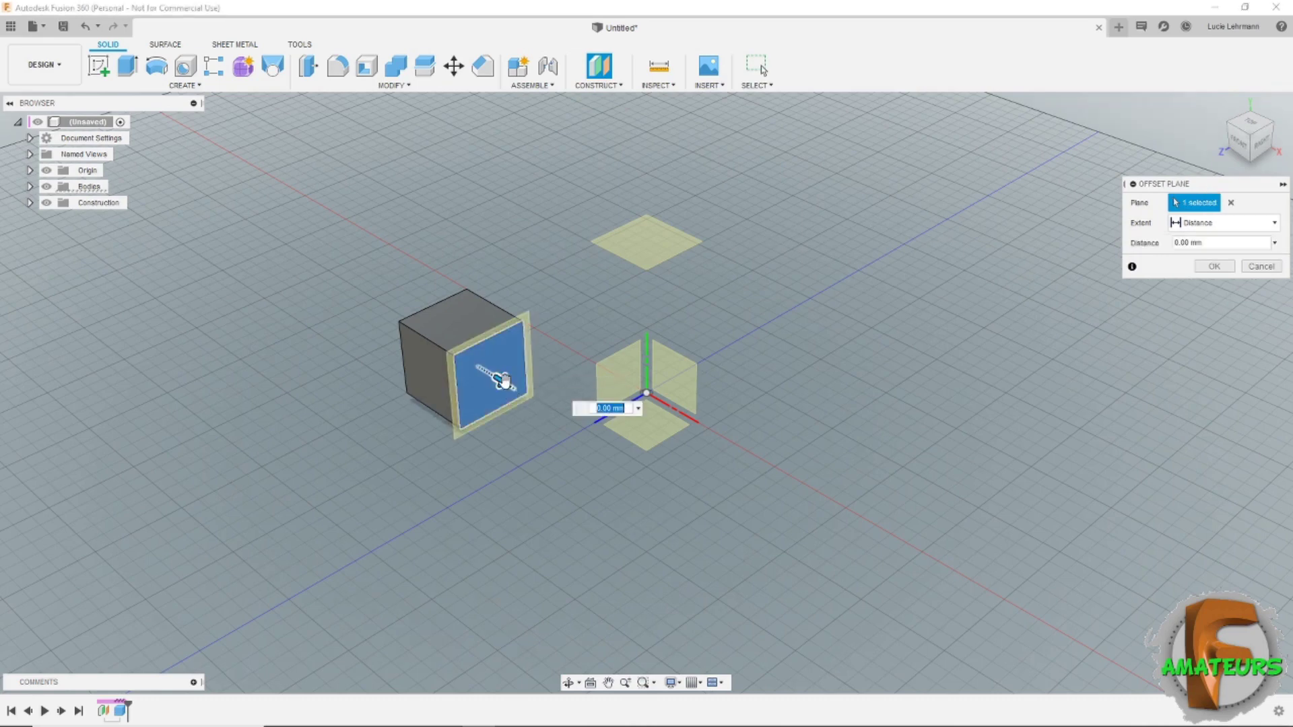
{"action": "left_click_drag", "start_coordinate": [504, 381], "coordinate": [683, 532]}
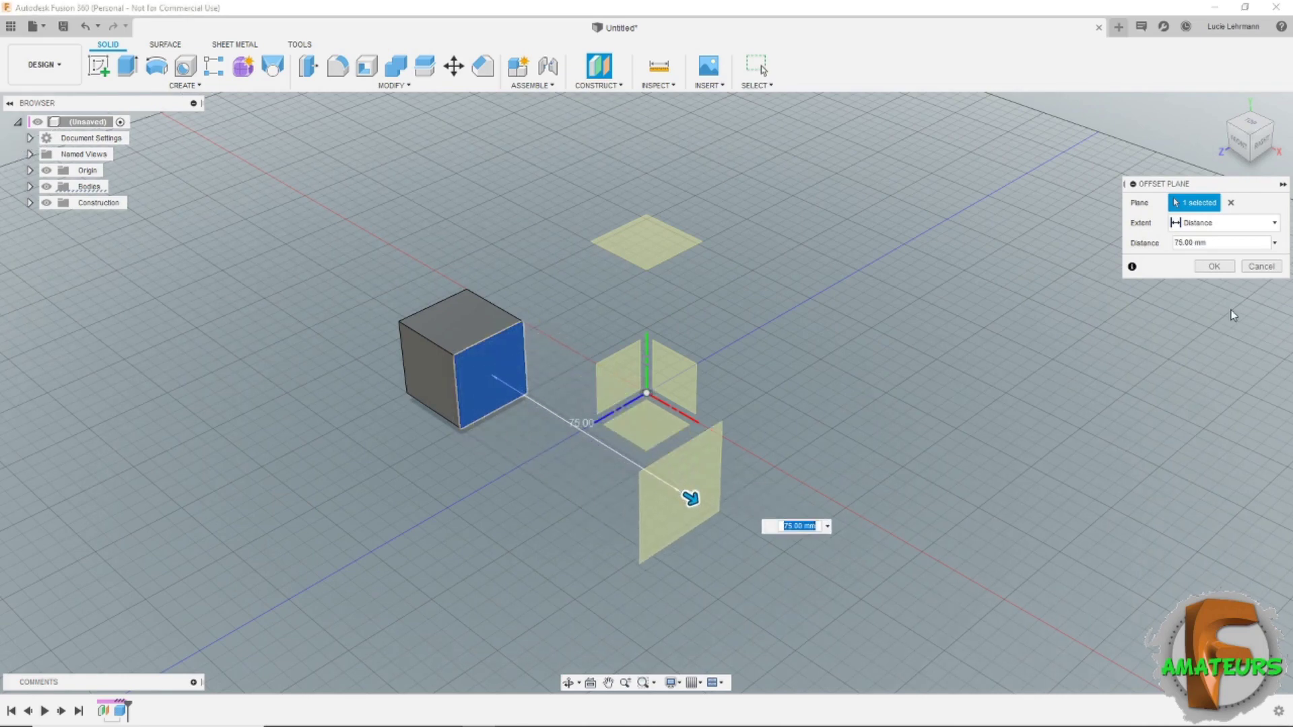
{"action": "left_click", "coordinate": [1214, 266]}
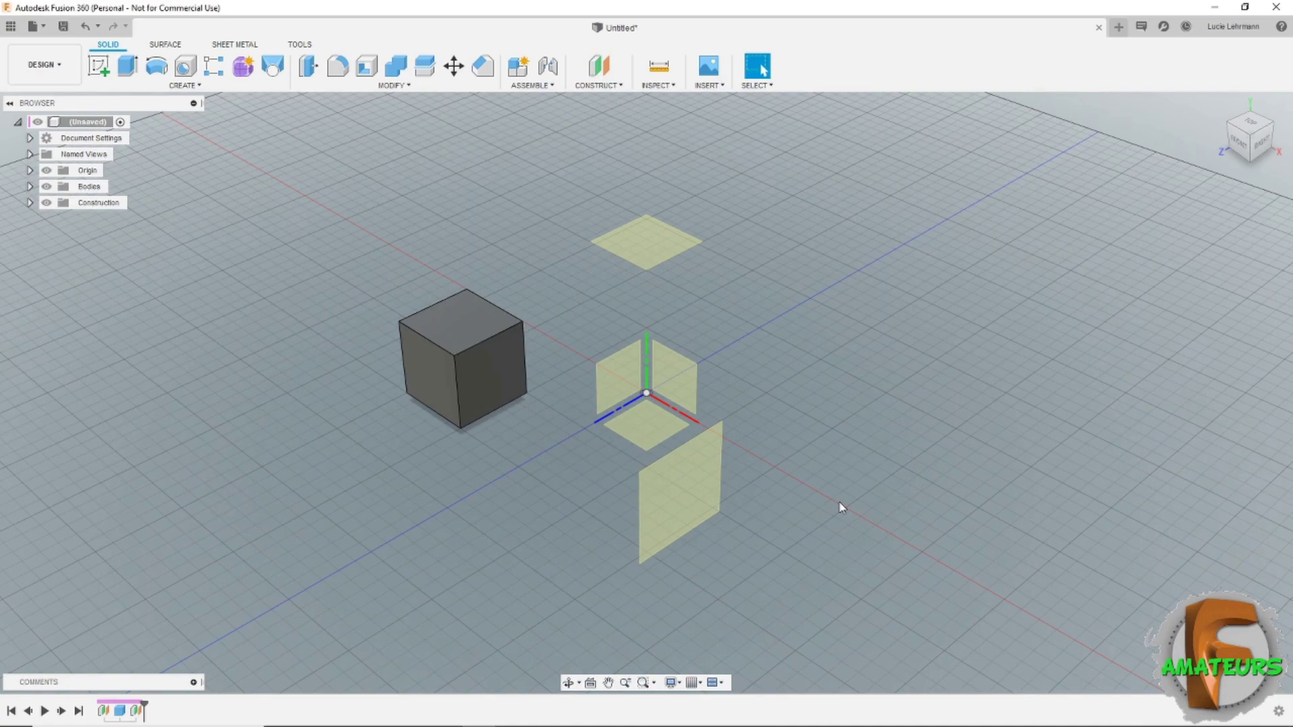
Stretch the 60 mm raised plane larger toward the upper-left by dragging its corner
{"action": "mouse_move", "coordinate": [844, 462]}
{"action": "middle_mouse_down", "text": "shift"}
{"action": "mouse_move", "coordinate": [874, 393]}
{"action": "mouse_move", "coordinate": [854, 402]}
{"action": "mouse_move", "coordinate": [834, 384]}
{"action": "mouse_move", "coordinate": [823, 333]}
{"action": "mouse_move", "coordinate": [765, 332]}
{"action": "mouse_move", "coordinate": [732, 289]}
{"action": "middle_mouse_up", "text": "shift"}
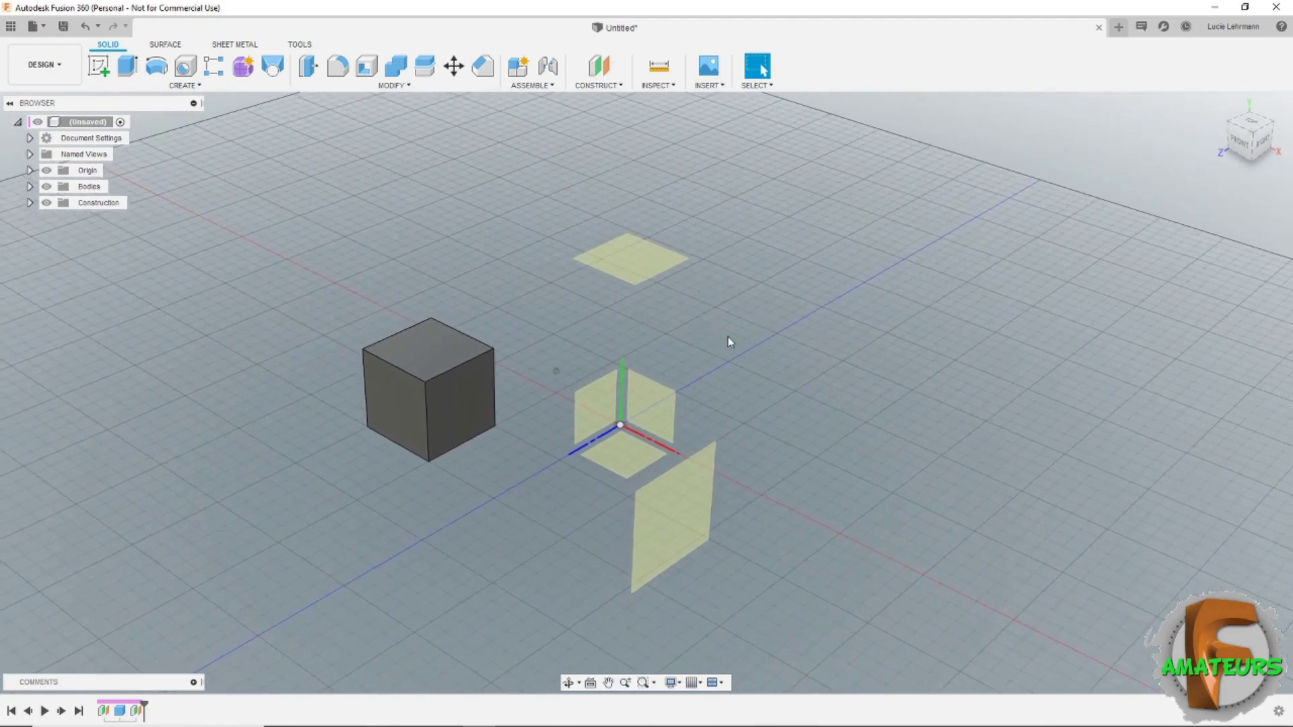
{"action": "middle_click_drag", "start_coordinate": [729, 342], "coordinate": [734, 342], "text": "shift"}
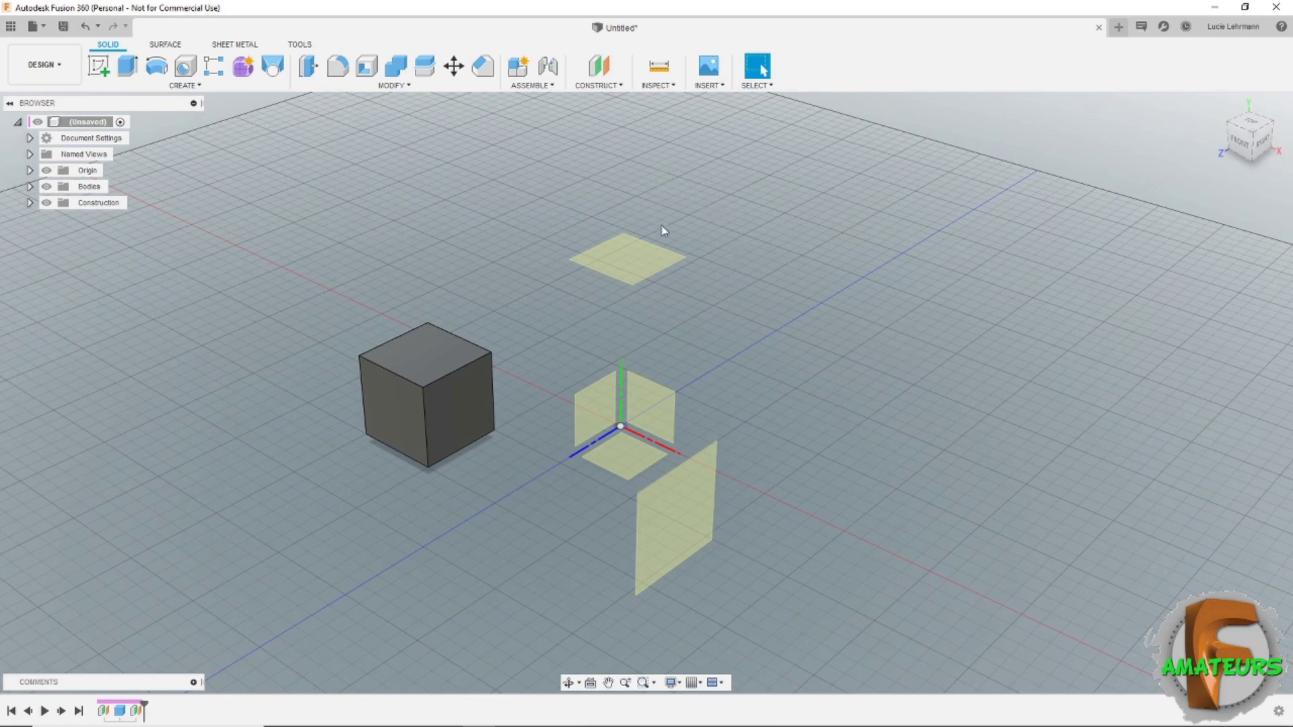
{"action": "double_click", "coordinate": [663, 275]}
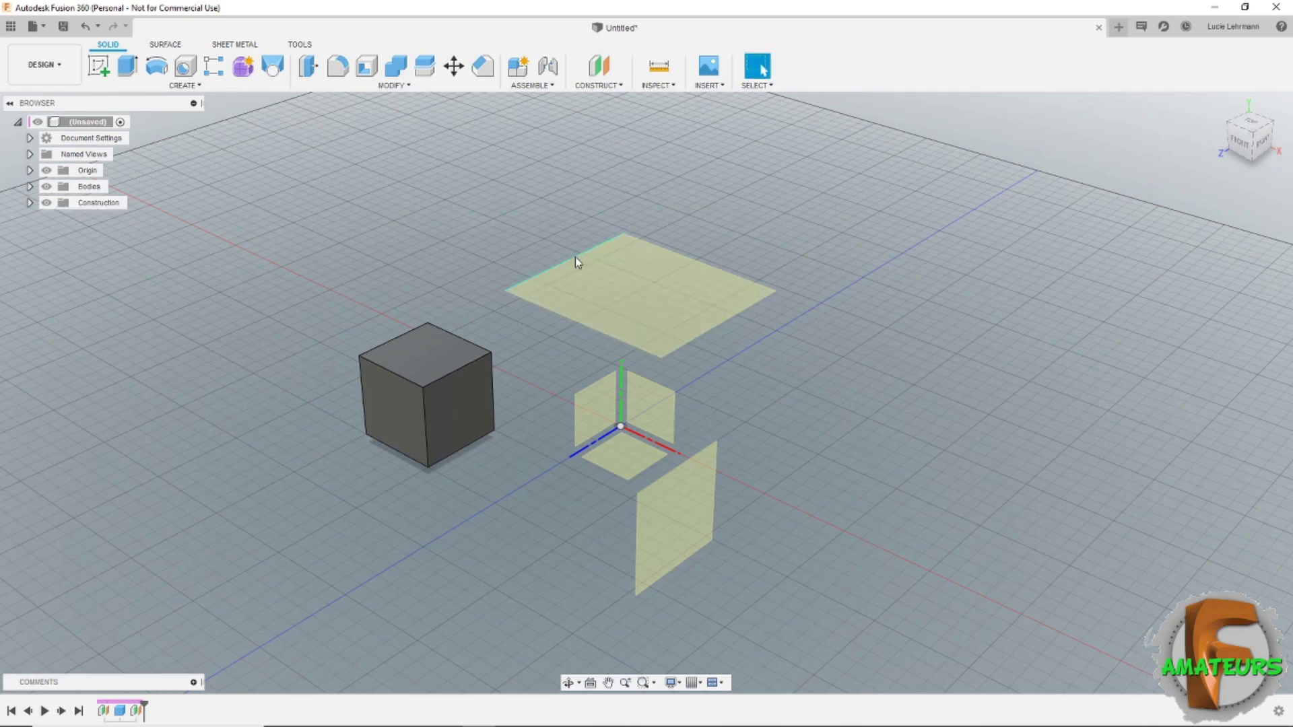
{"action": "left_click_drag", "start_coordinate": [575, 256], "coordinate": [549, 246]}
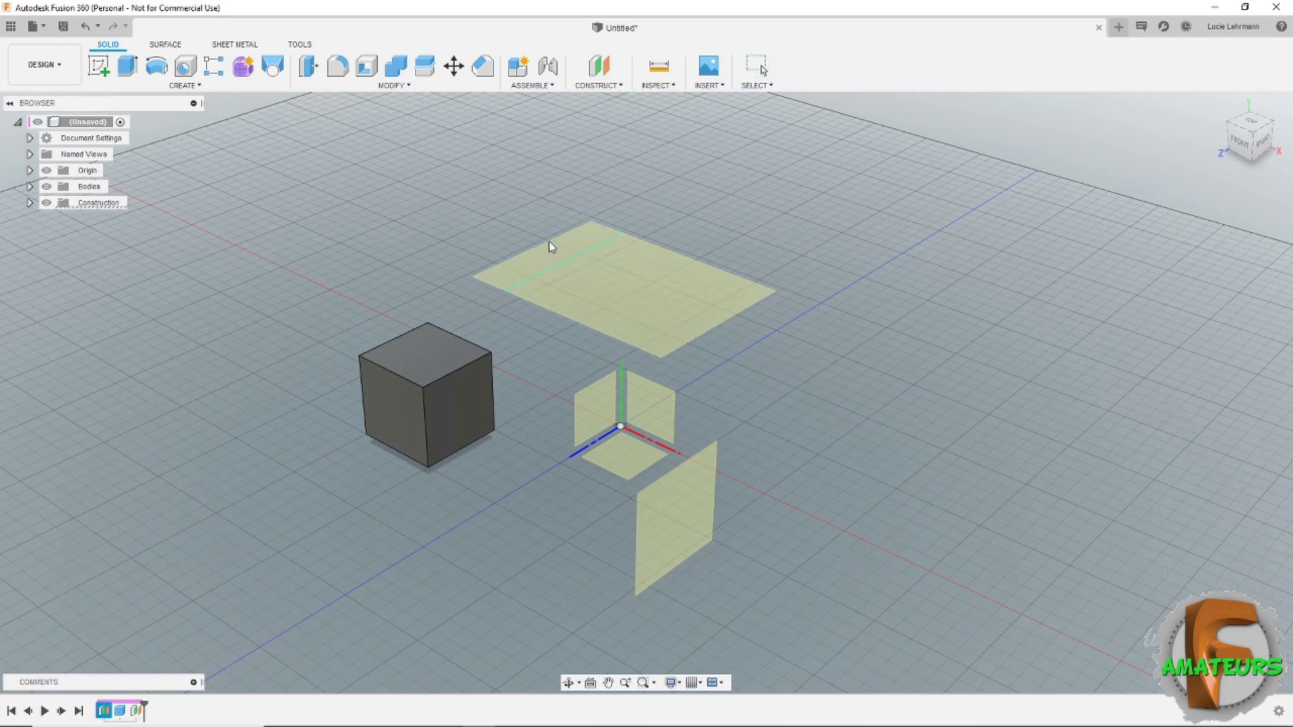
Create a Plane at Angle hinged on the cube's top edge, tilted to 45 degrees
{"action": "left_click", "coordinate": [610, 86]}
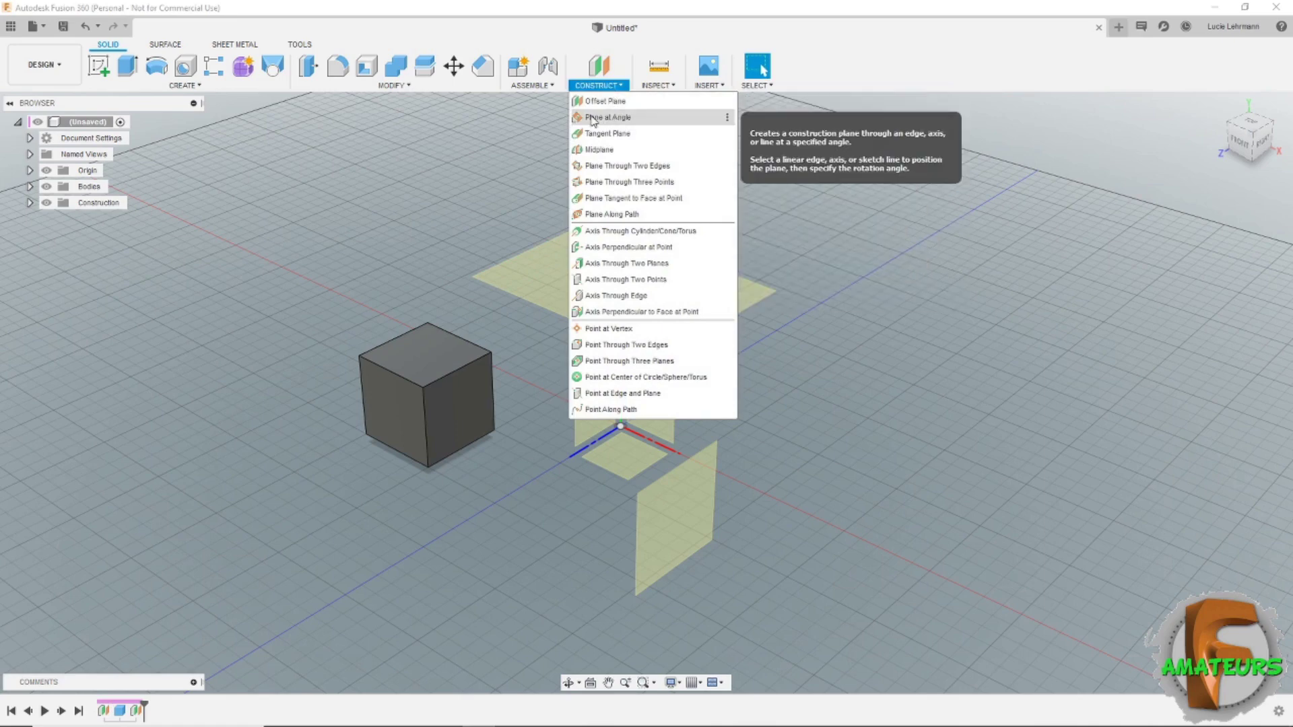
{"action": "left_click", "coordinate": [621, 118]}
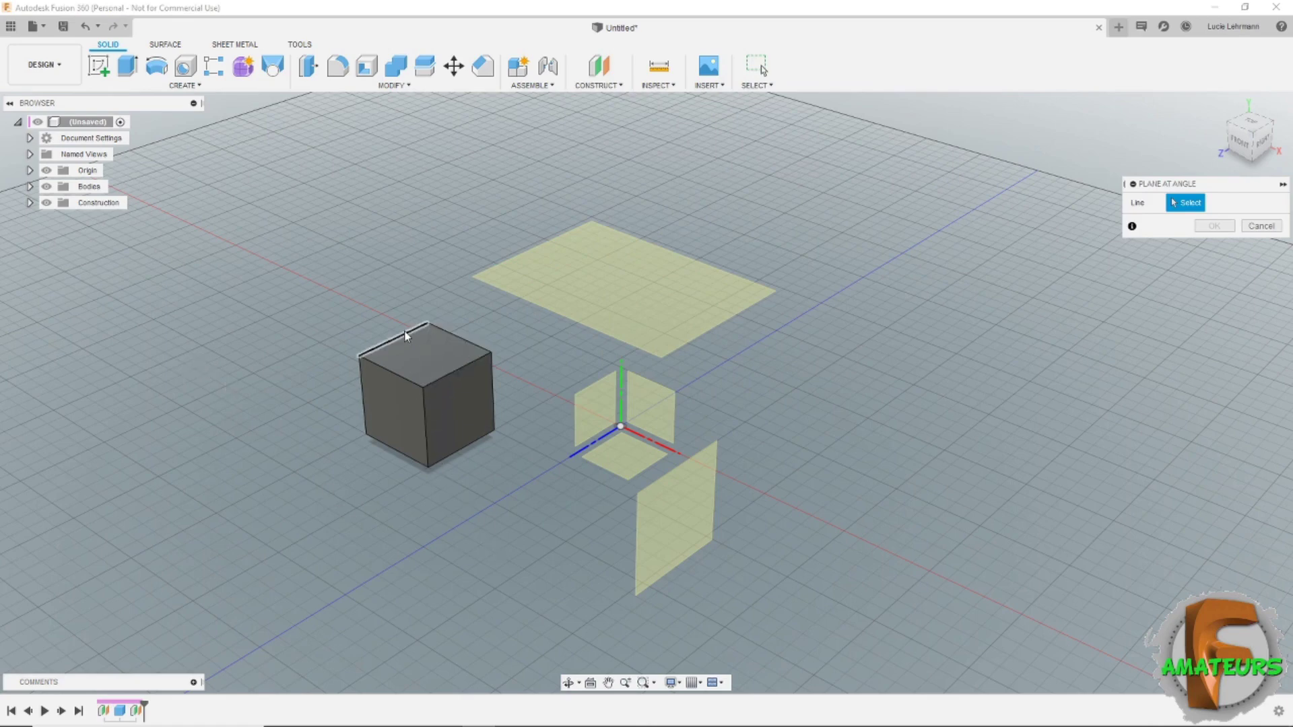
{"action": "left_click", "coordinate": [454, 374]}
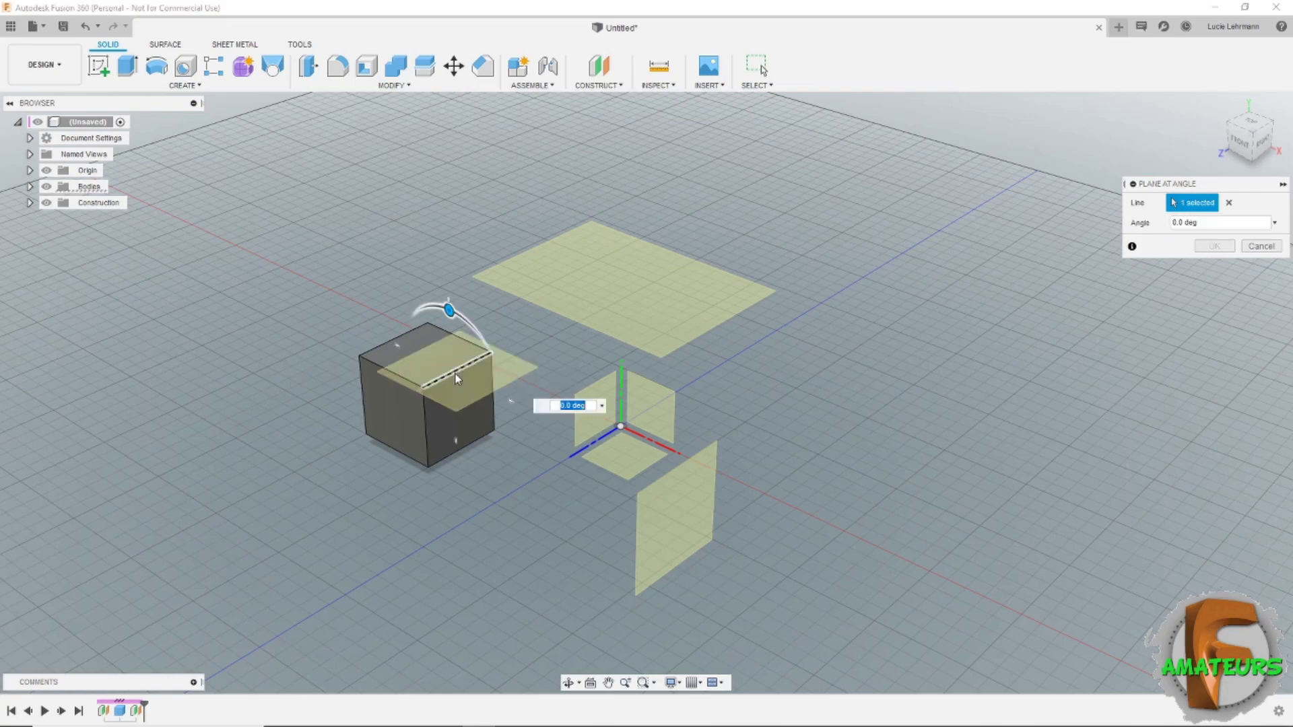
{"action": "mouse_move", "coordinate": [688, 552]}
{"action": "middle_mouse_down", "text": "shift"}
{"action": "mouse_move", "coordinate": [524, 394]}
{"action": "mouse_move", "coordinate": [466, 376]}
{"action": "middle_mouse_up", "text": "shift"}
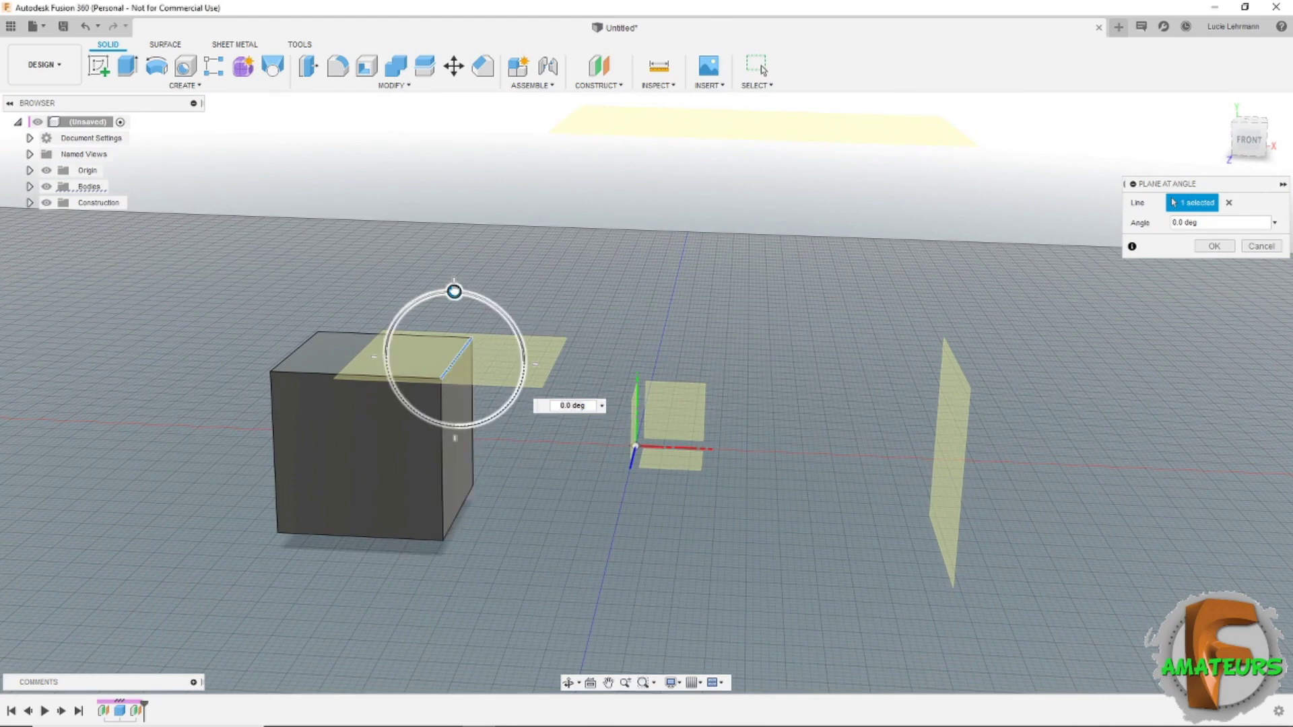
{"action": "mouse_move", "coordinate": [454, 291]}
{"action": "left_mouse_down"}
{"action": "mouse_move", "coordinate": [498, 298]}
{"action": "mouse_move", "coordinate": [503, 314]}
{"action": "left_mouse_up"}
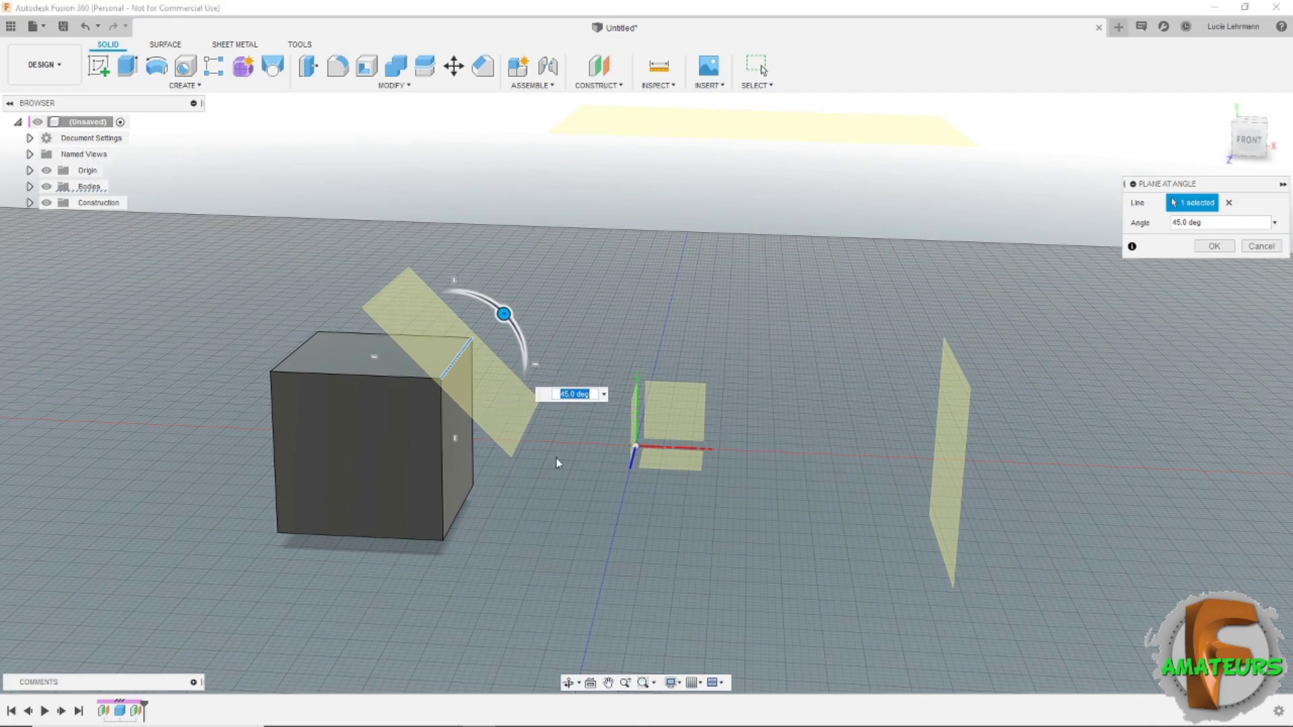
{"action": "left_click", "coordinate": [1214, 249]}
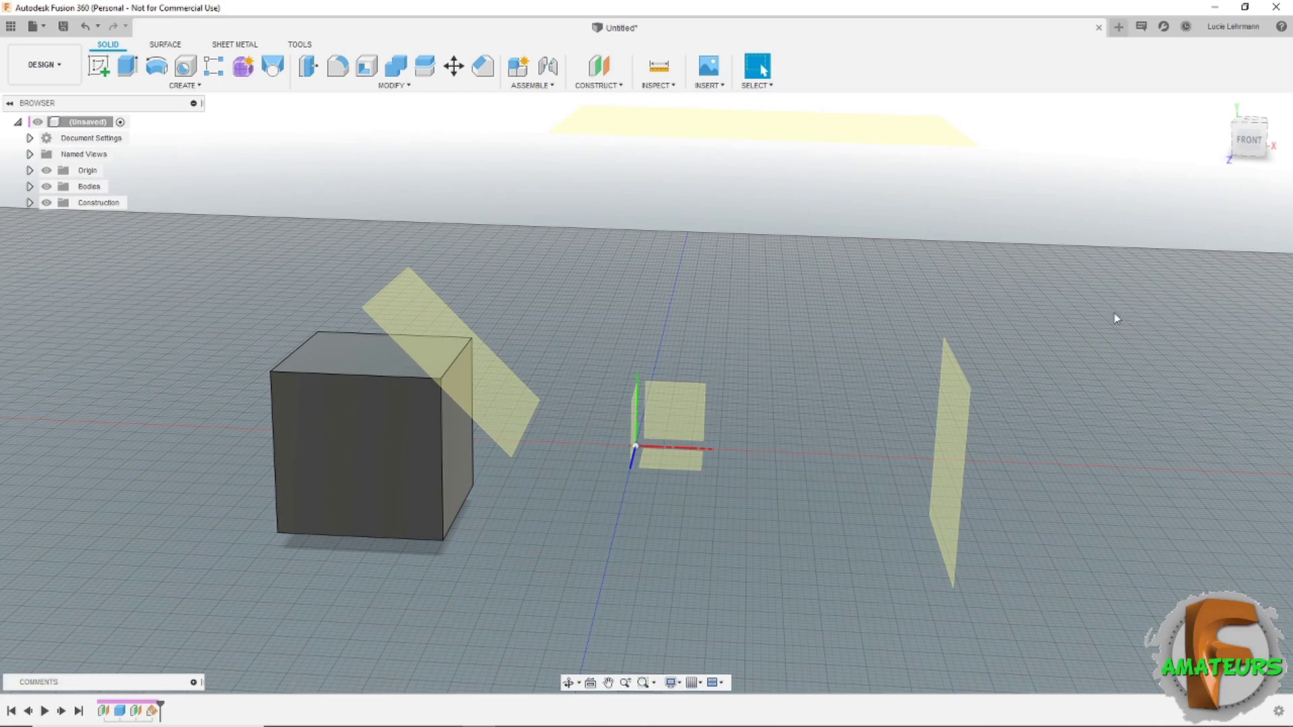
{"action": "mouse_move", "coordinate": [575, 288]}
{"action": "middle_mouse_down", "text": "shift"}
{"action": "mouse_move", "coordinate": [580, 276]}
{"action": "mouse_move", "coordinate": [189, 118]}
{"action": "middle_mouse_up", "text": "shift"}
Sketch a center-diameter circle on the tilted plane at the cube's top corner
{"action": "left_click", "coordinate": [105, 70]}
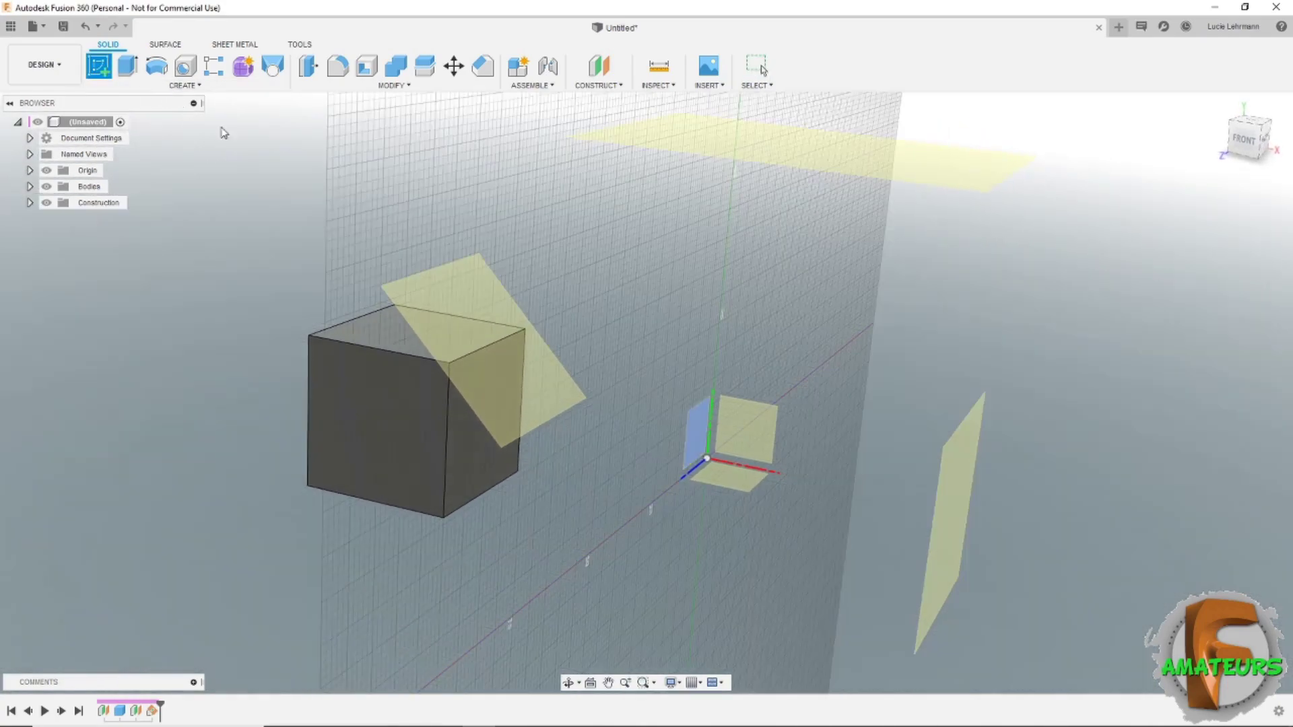
{"action": "left_click", "coordinate": [502, 357]}
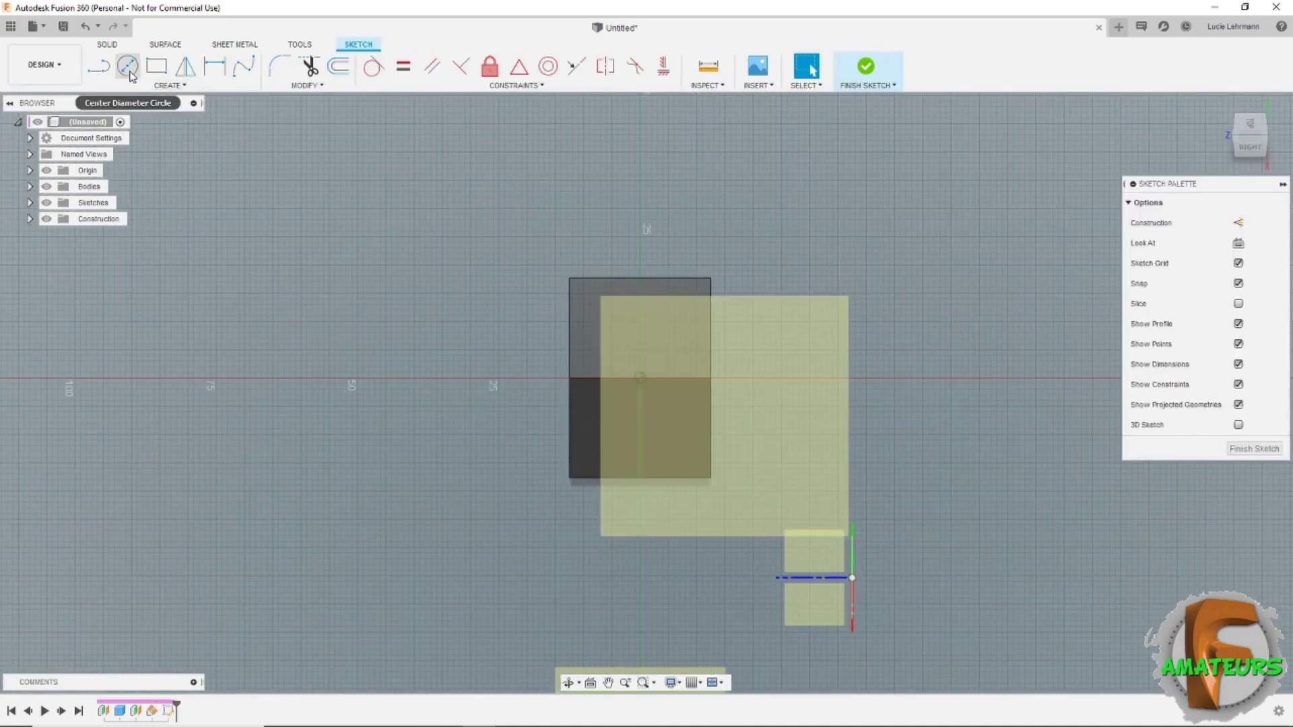
{"action": "left_click", "coordinate": [128, 65]}
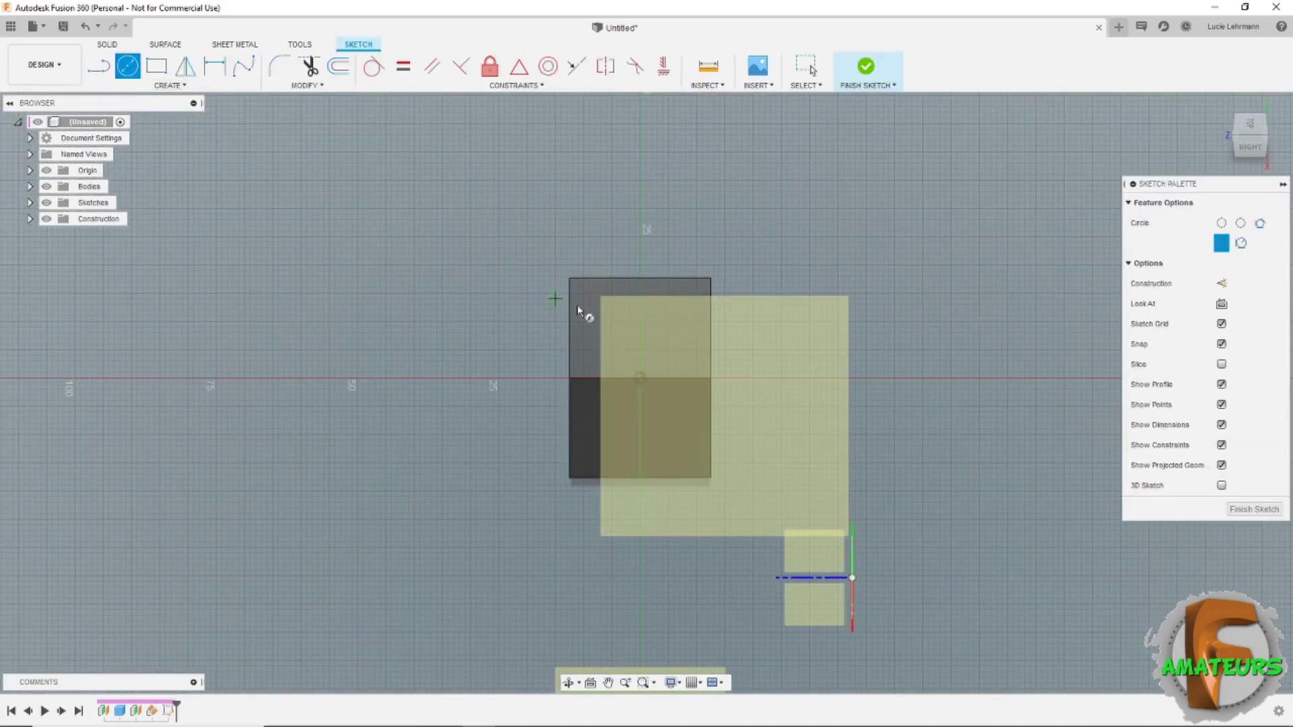
{"action": "left_click", "coordinate": [640, 378]}
{"action": "left_click", "coordinate": [666, 385]}
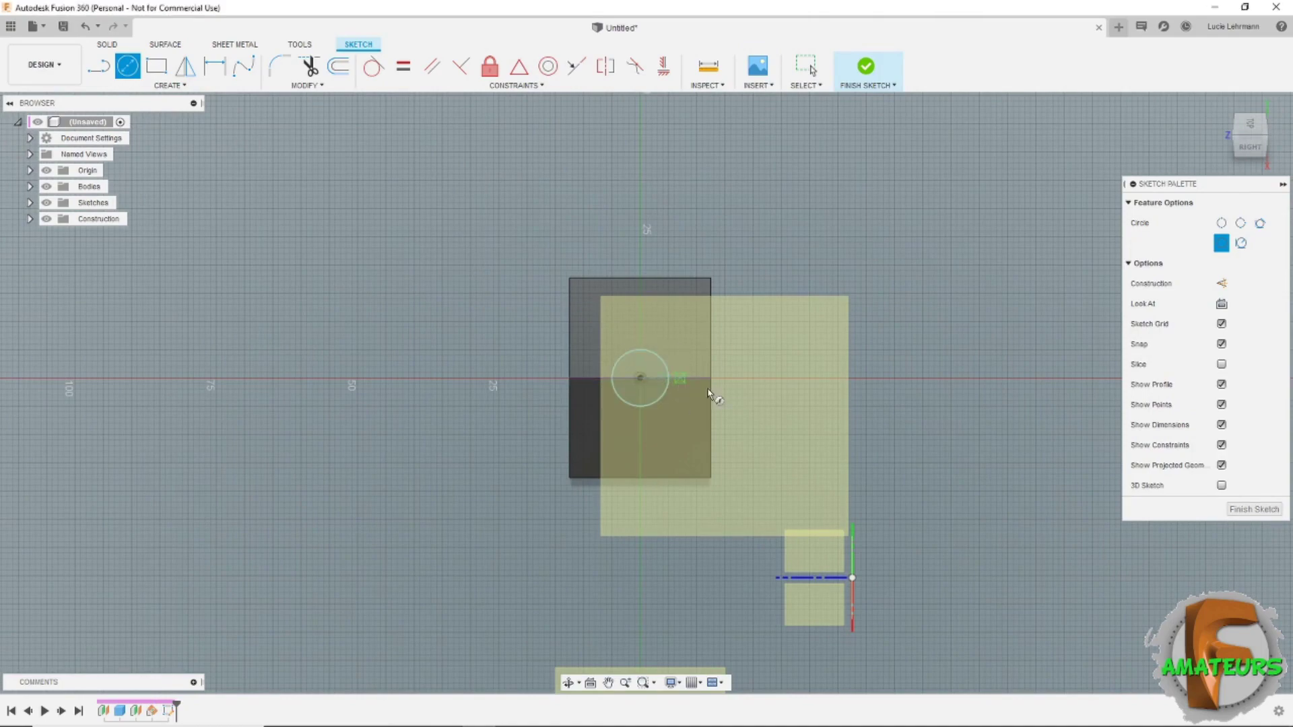
{"action": "left_click", "coordinate": [866, 67]}
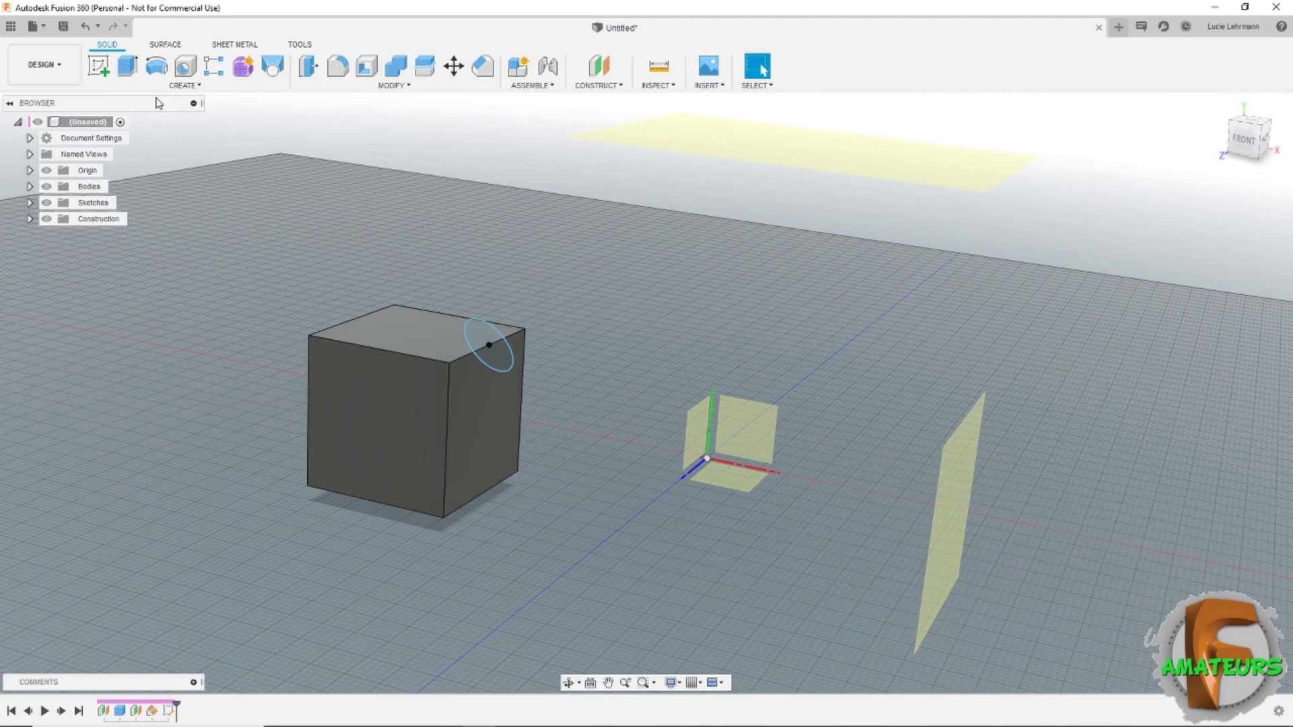
Extrude the circle profile -47 mm as a cut into the cube
{"action": "left_click", "coordinate": [128, 67]}
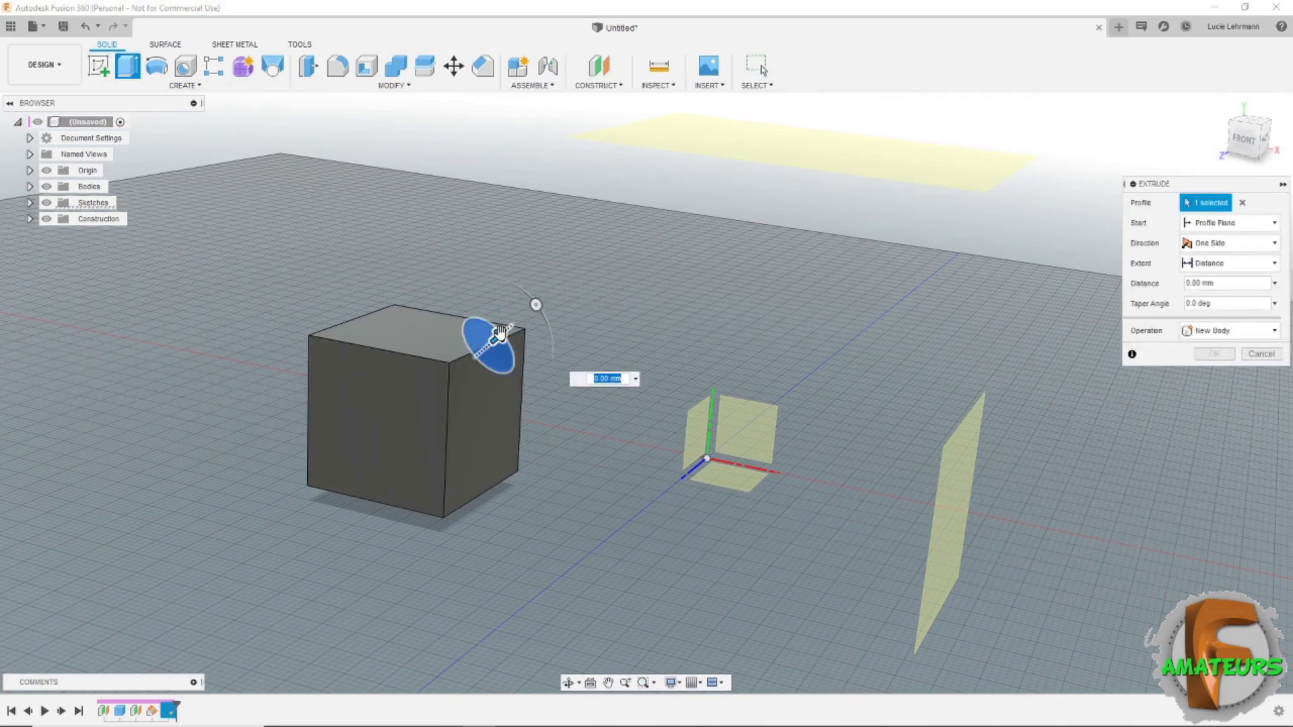
{"action": "mouse_move", "coordinate": [497, 336]}
{"action": "left_mouse_down"}
{"action": "mouse_move", "coordinate": [378, 411]}
{"action": "mouse_move", "coordinate": [301, 507]}
{"action": "left_mouse_up"}
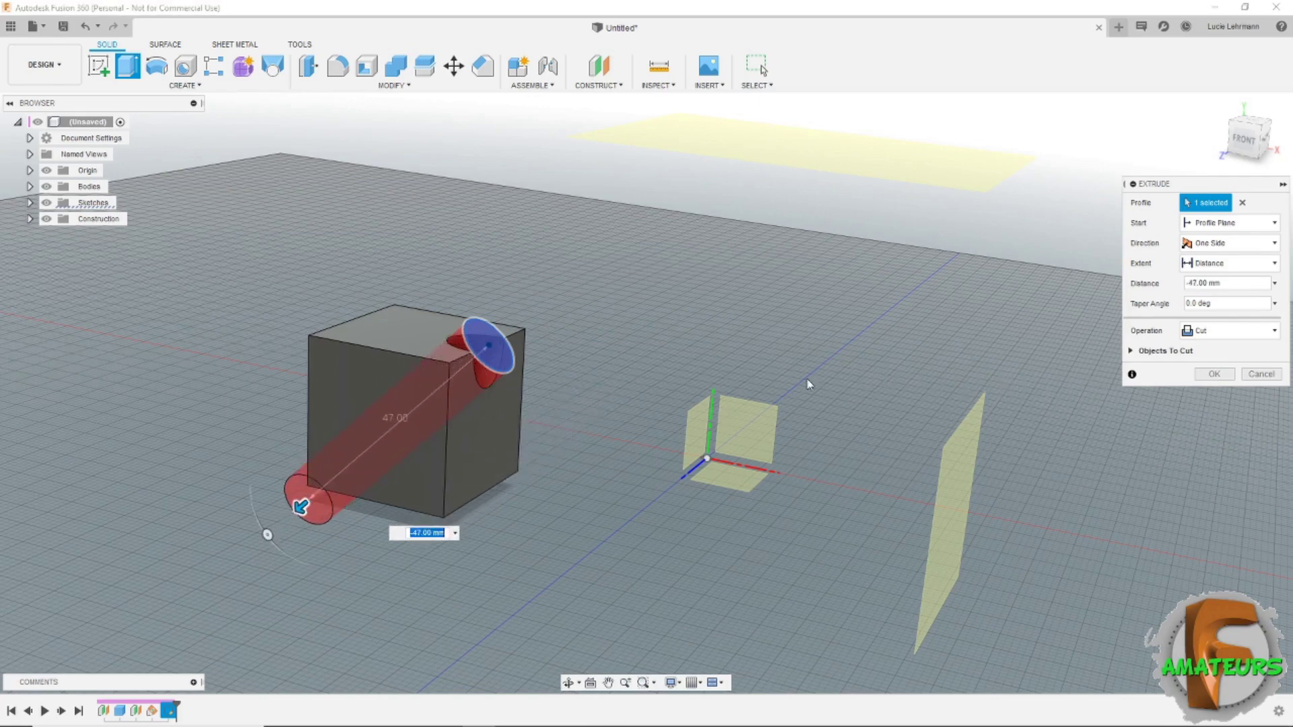
{"action": "left_click", "coordinate": [1215, 374]}
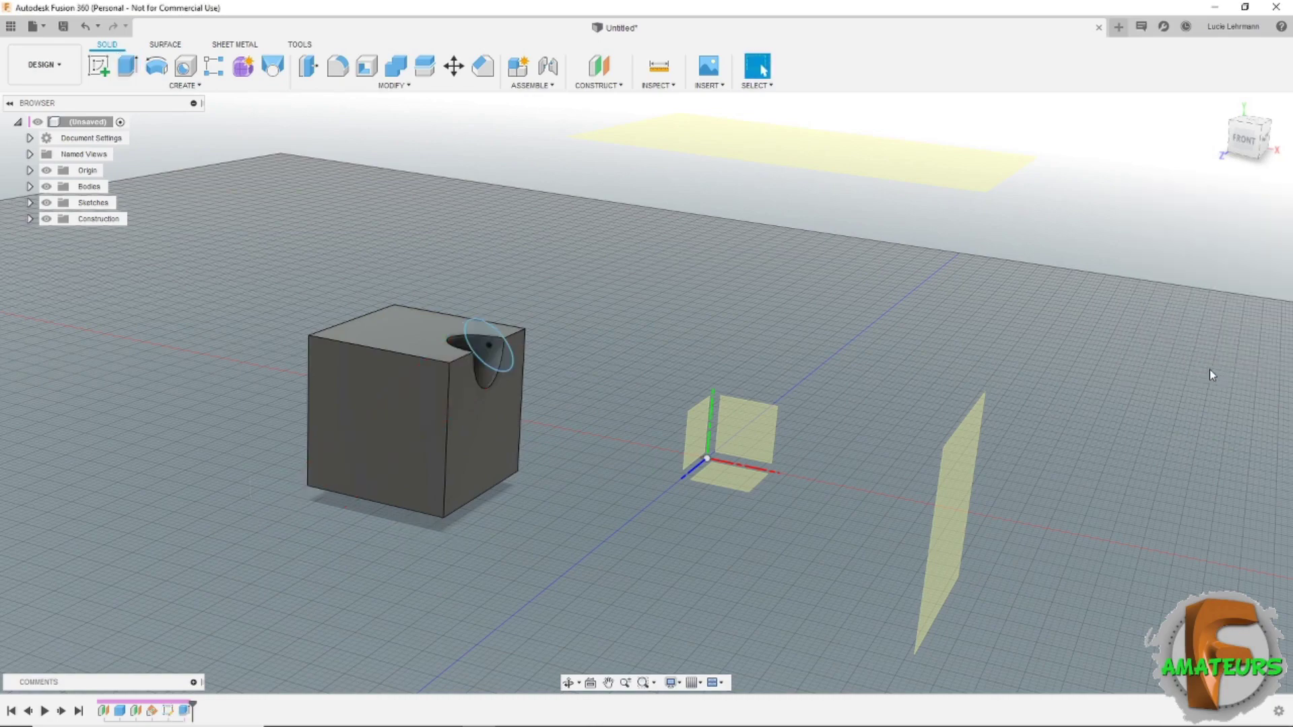
{"action": "middle_click_drag", "start_coordinate": [1209, 373], "coordinate": [1048, 372], "text": "shift"}
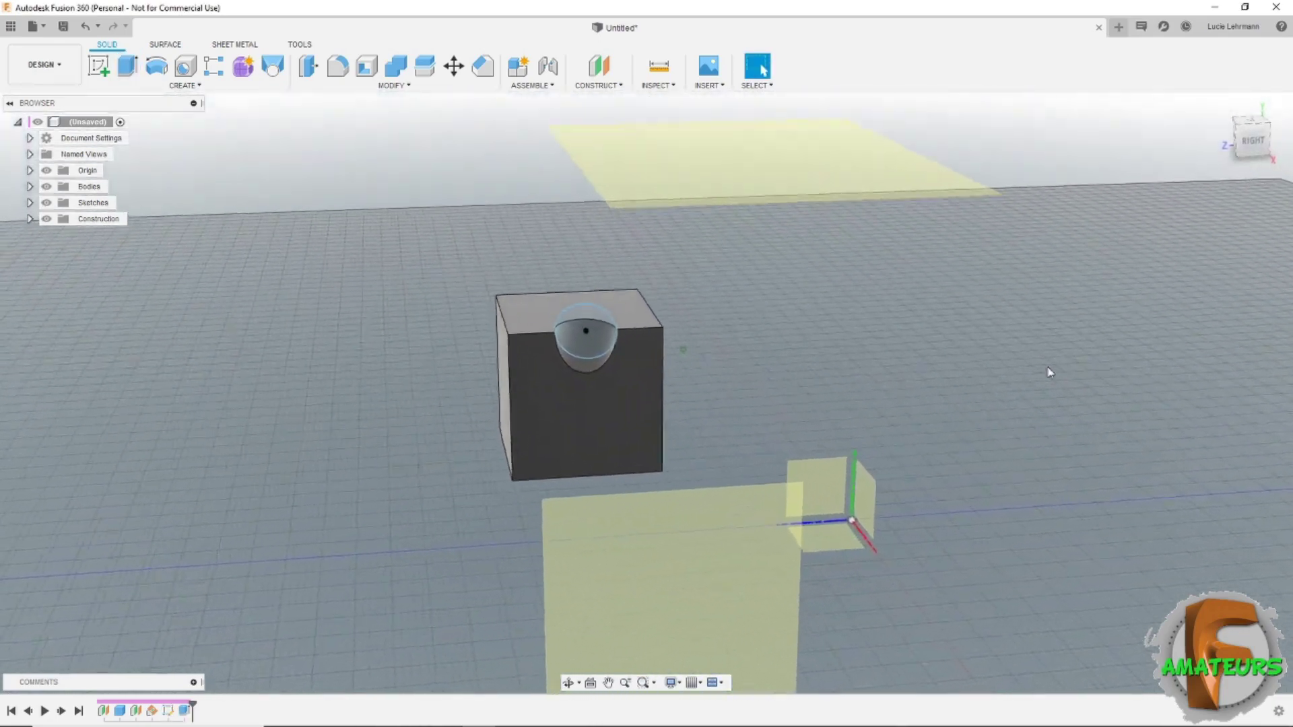
Expand the browser's Construction and Sketches folders and hide Sketch2, leaving the holed cube
{"action": "middle_click_drag", "start_coordinate": [1049, 373], "coordinate": [626, 116], "text": "shift"}
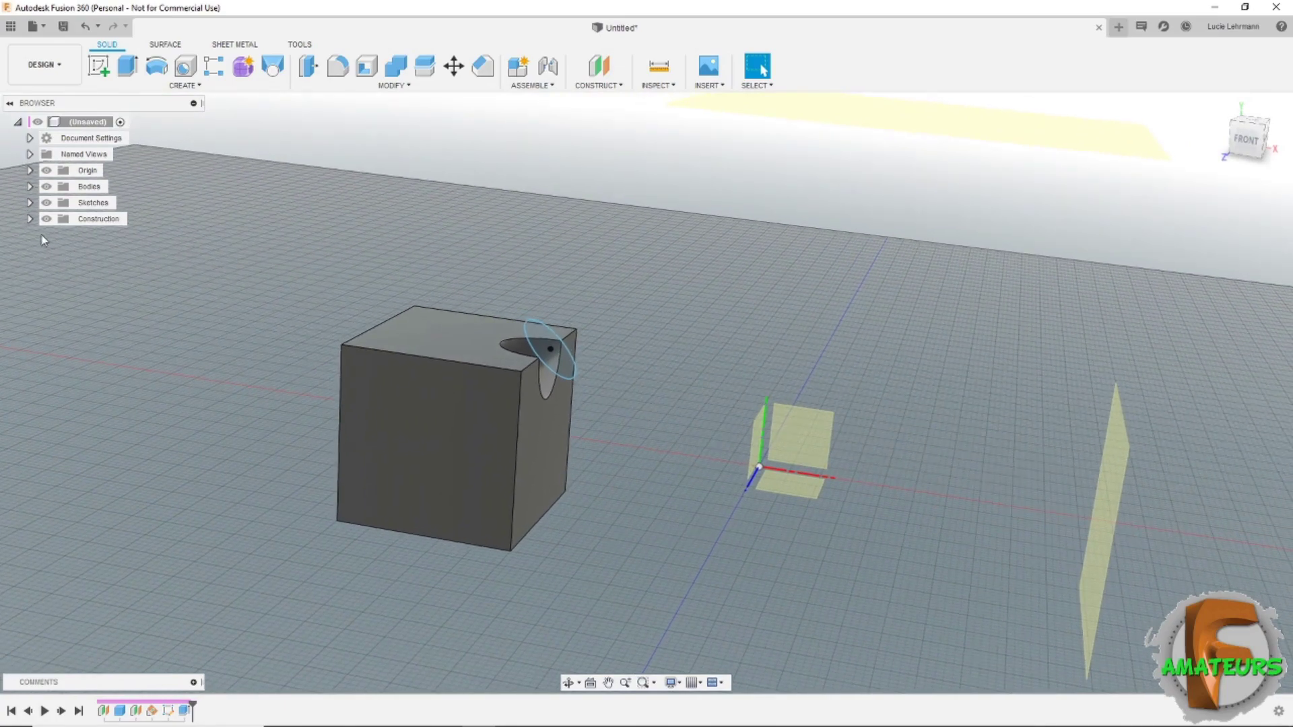
{"action": "left_click", "coordinate": [29, 219]}
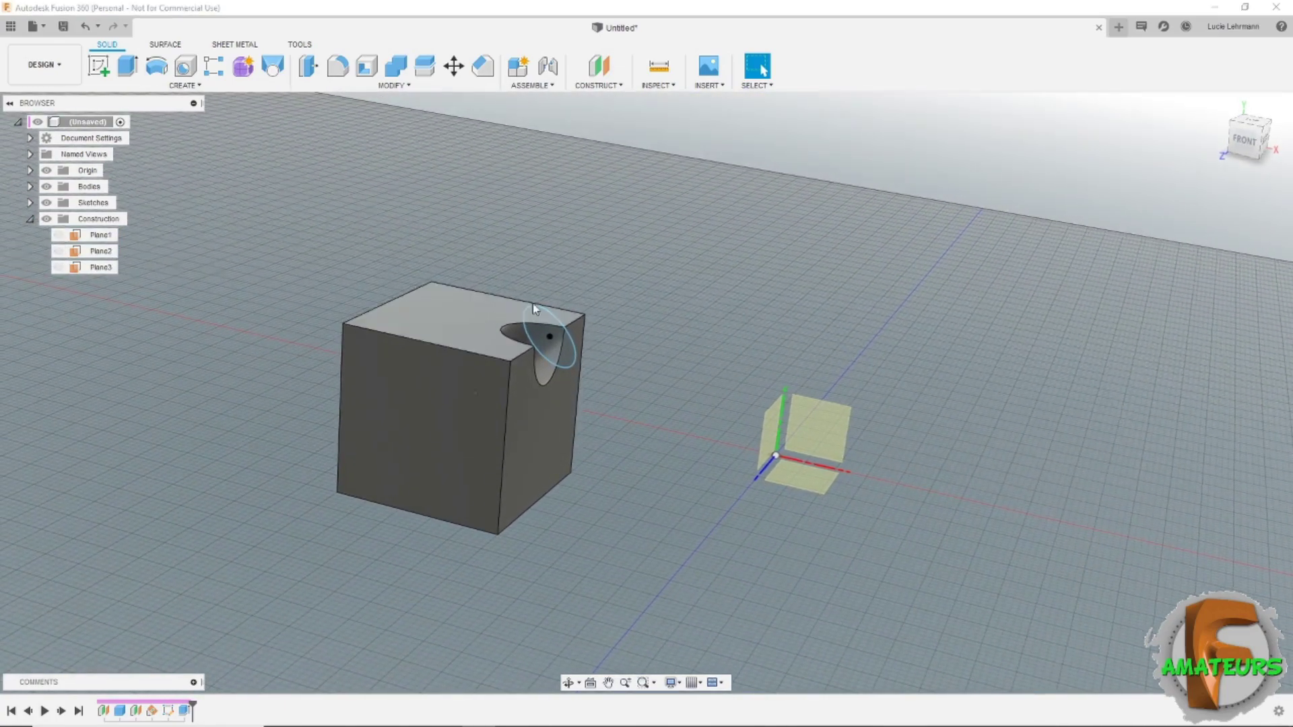
{"action": "middle_click_drag", "start_coordinate": [532, 303], "coordinate": [715, 299], "text": "shift"}
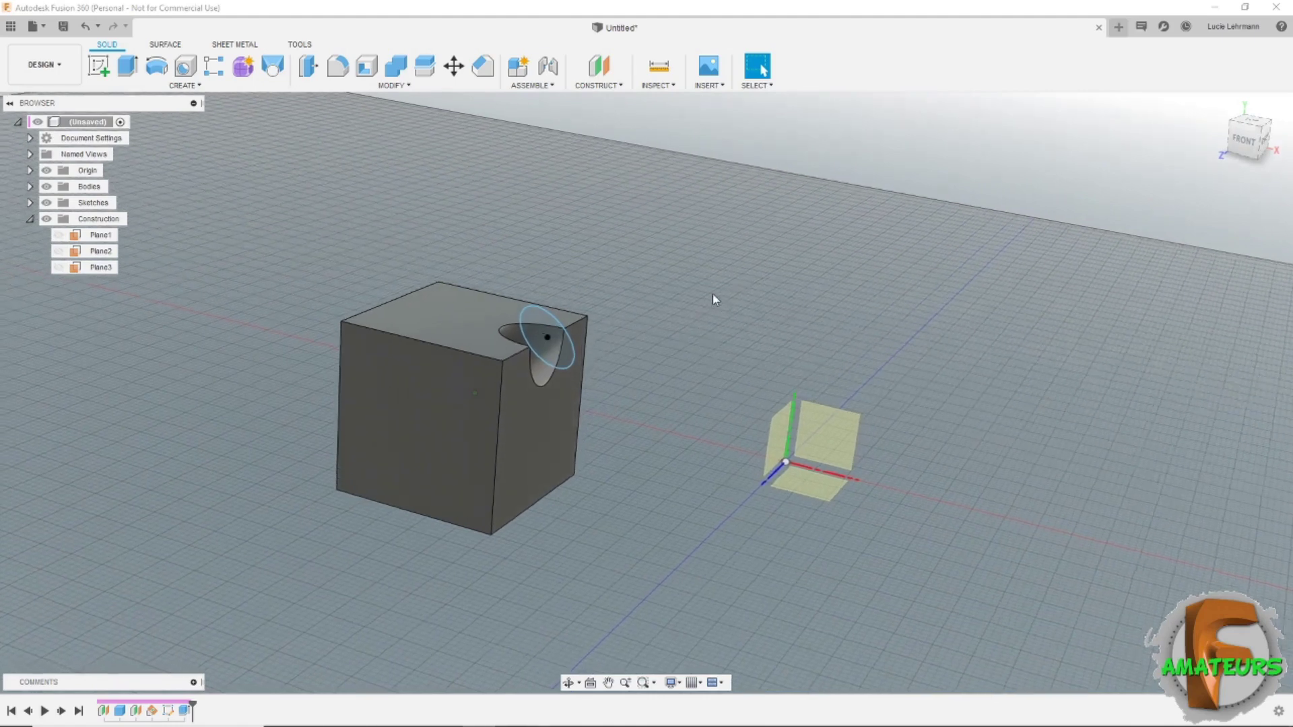
{"action": "left_click", "coordinate": [30, 202]}
{"action": "left_click", "coordinate": [58, 219]}
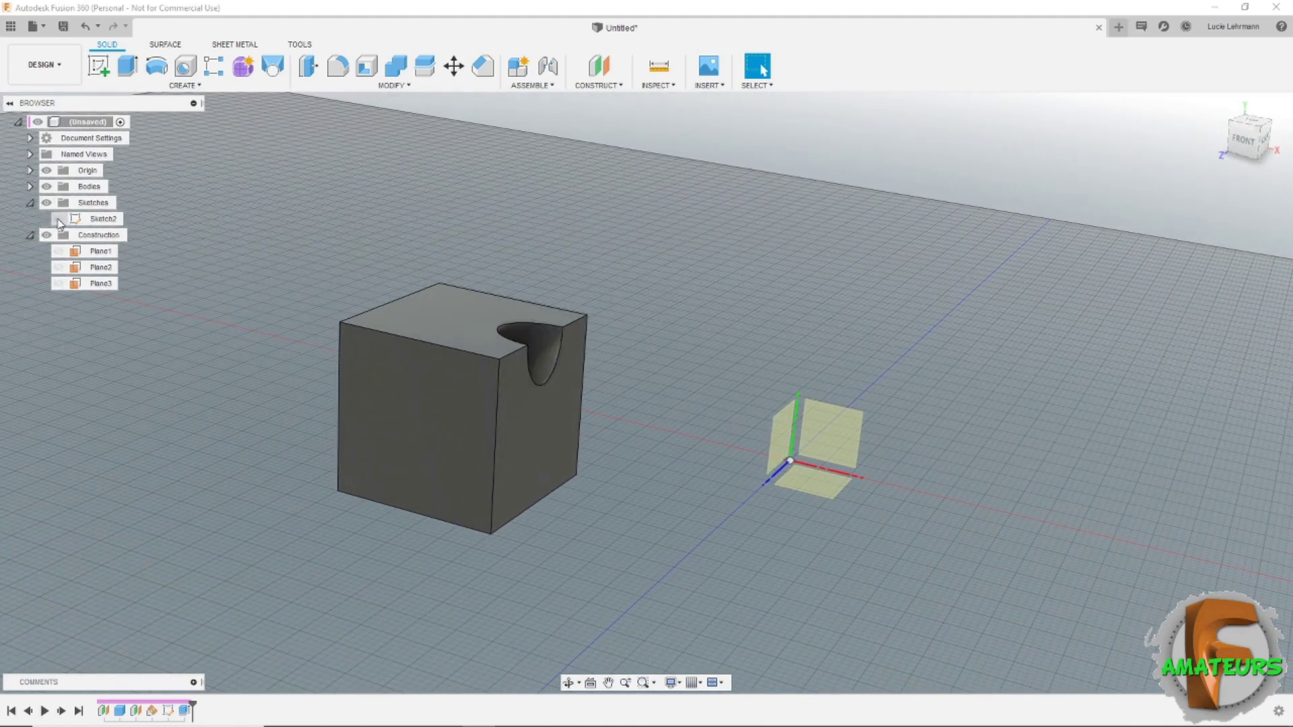
{"action": "mouse_move", "coordinate": [926, 169]}
{"action": "middle_mouse_down", "text": "shift"}
{"action": "mouse_move", "coordinate": [793, 107]}
{"action": "mouse_move", "coordinate": [736, 176]}
{"action": "middle_mouse_up", "text": "shift"}
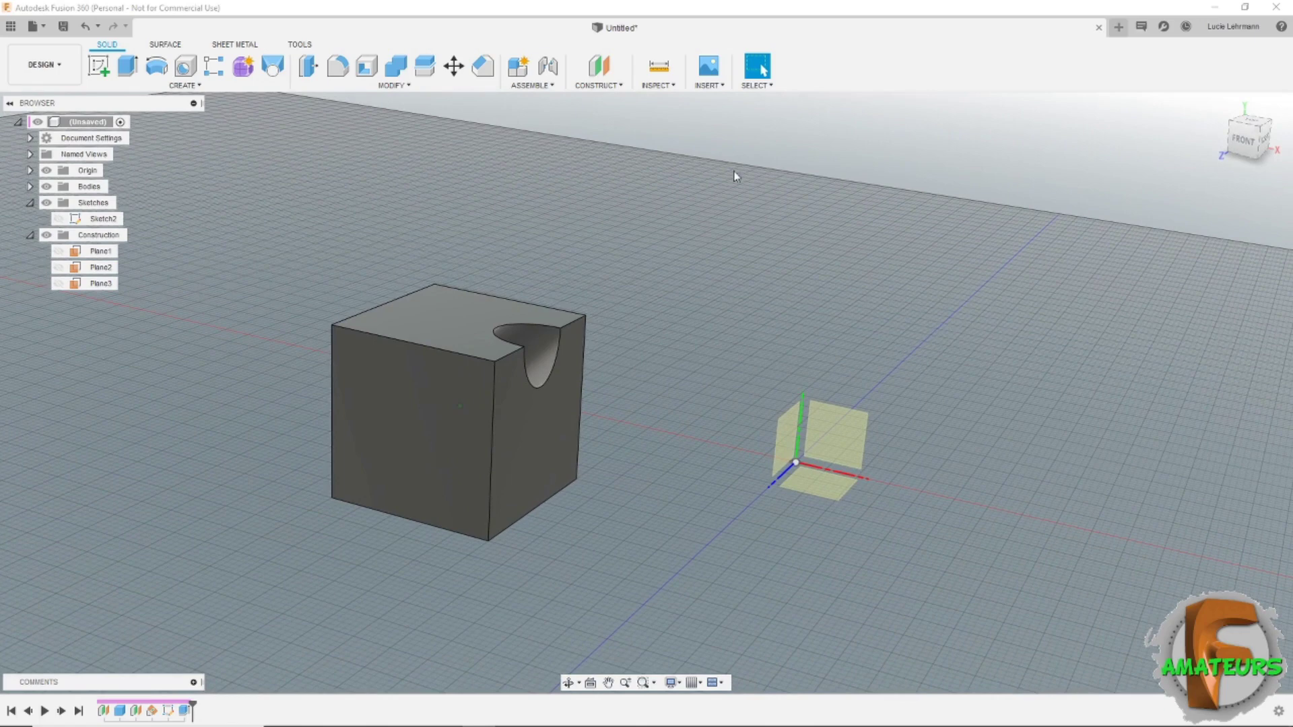
{"action": "left_click", "coordinate": [596, 85]}
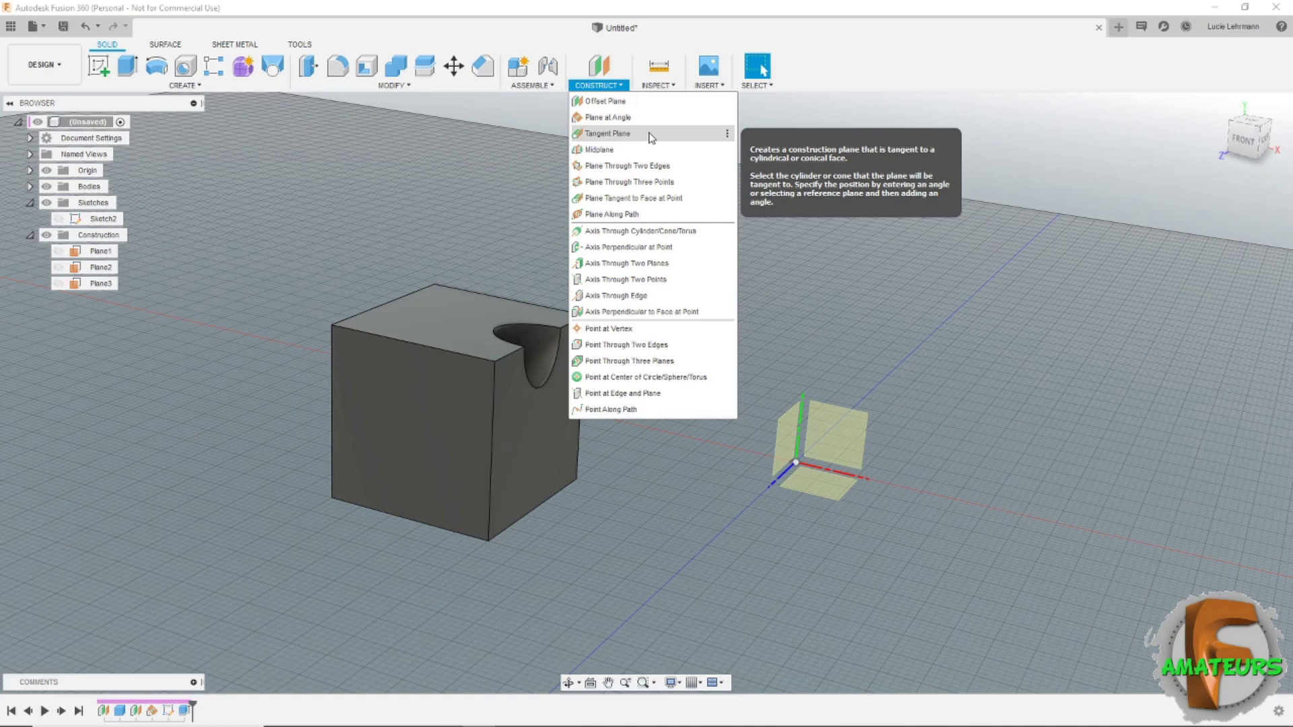
Create a cylinder about 19.7 mm across and 20 mm tall on the ground plane
{"action": "left_click", "coordinate": [492, 192]}
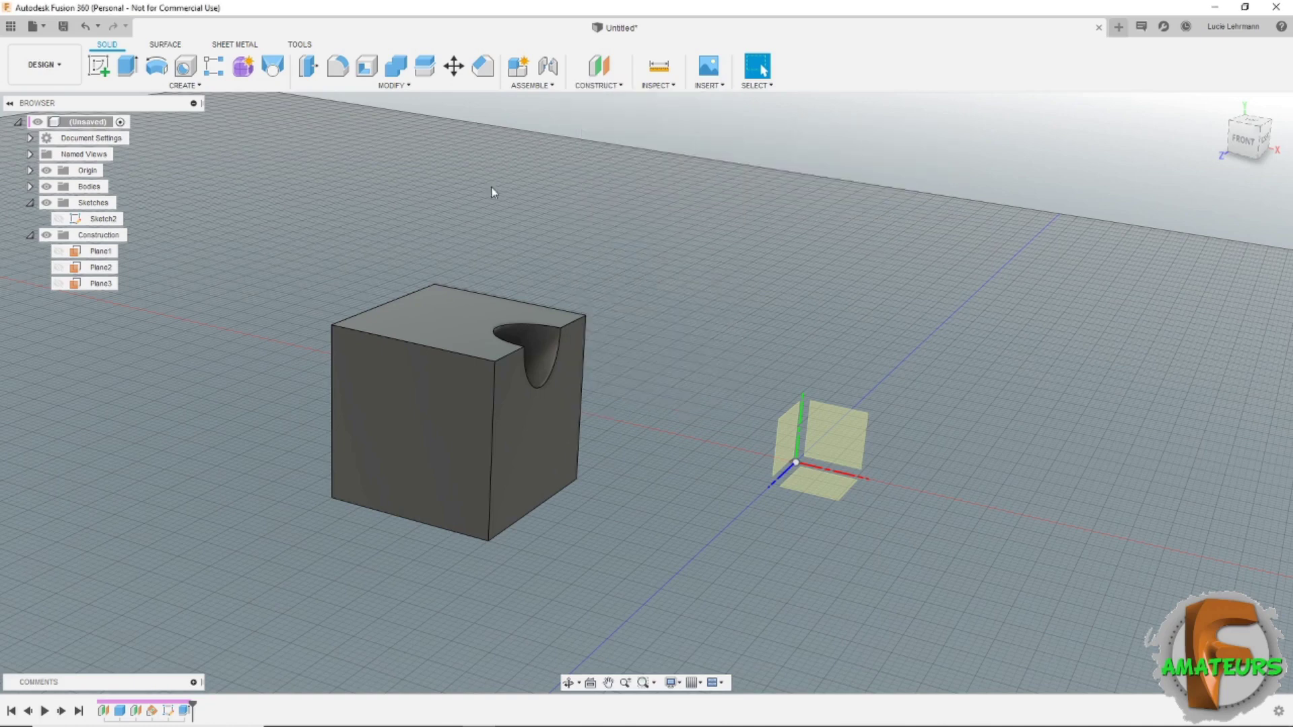
{"action": "left_click", "coordinate": [183, 86]}
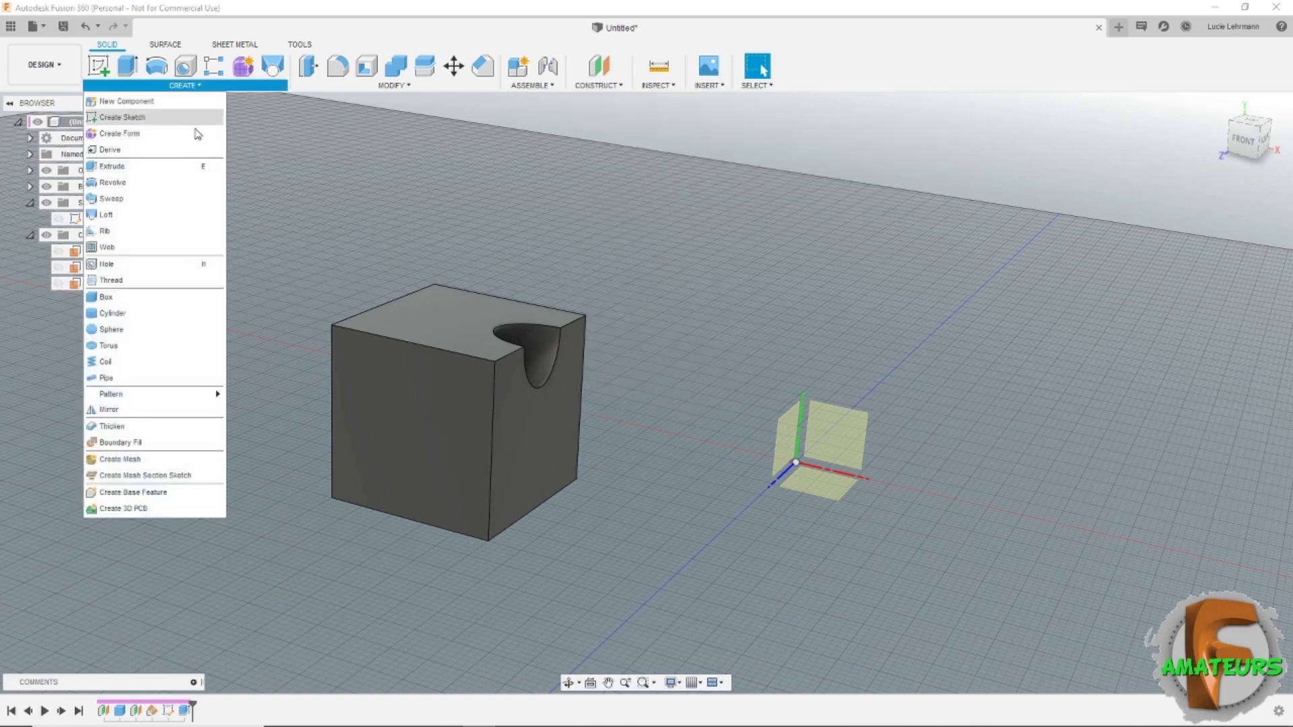
{"action": "left_click", "coordinate": [157, 303]}
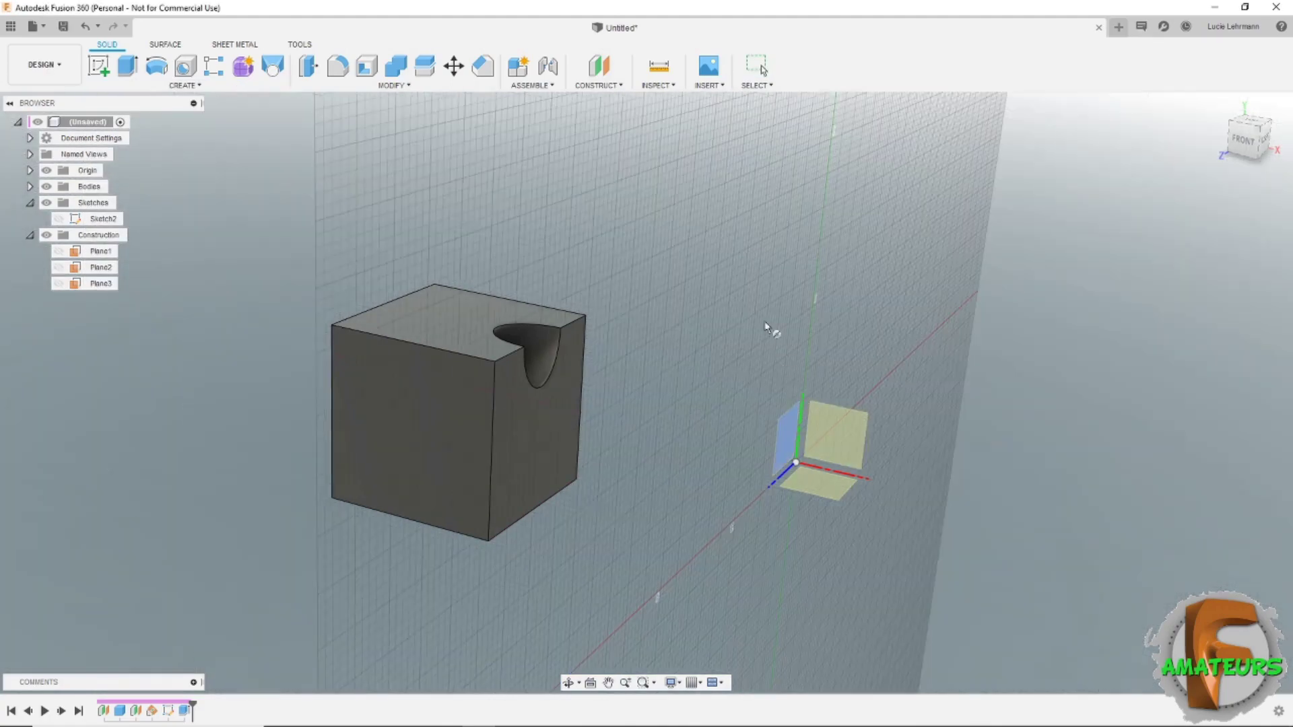
{"action": "left_click", "coordinate": [815, 486]}
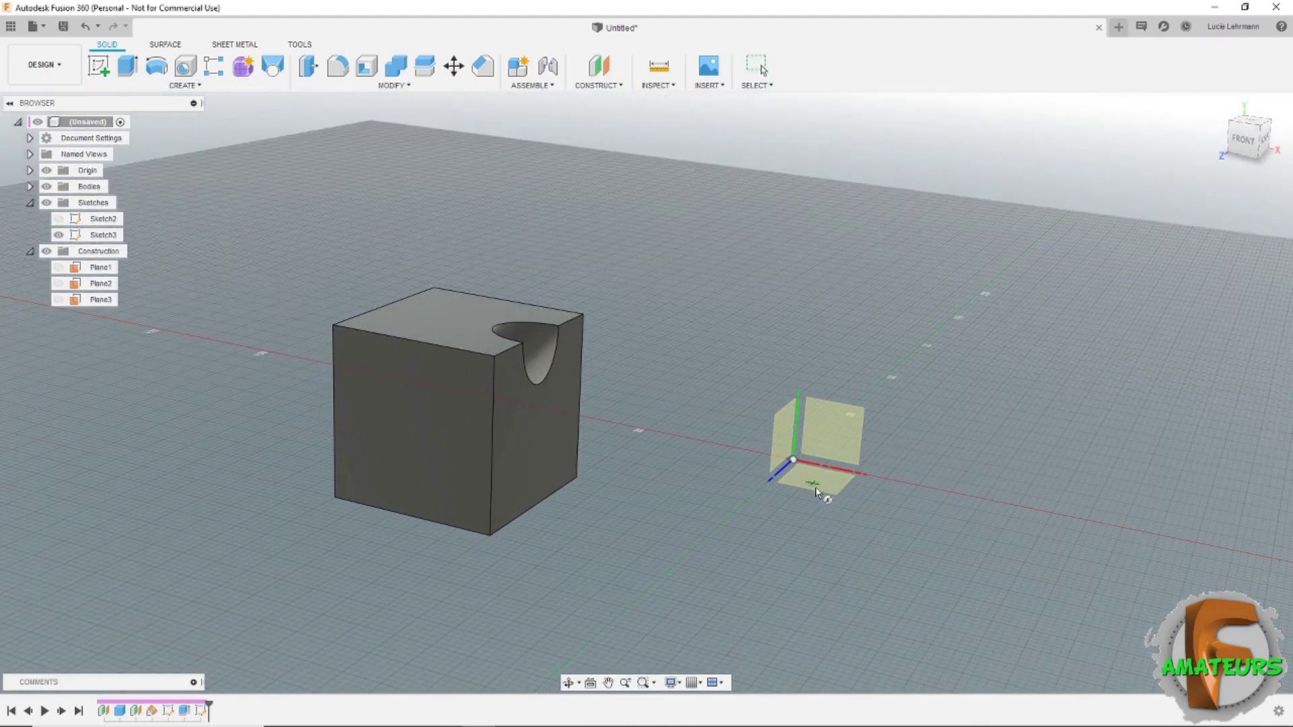
{"action": "left_click", "coordinate": [673, 364]}
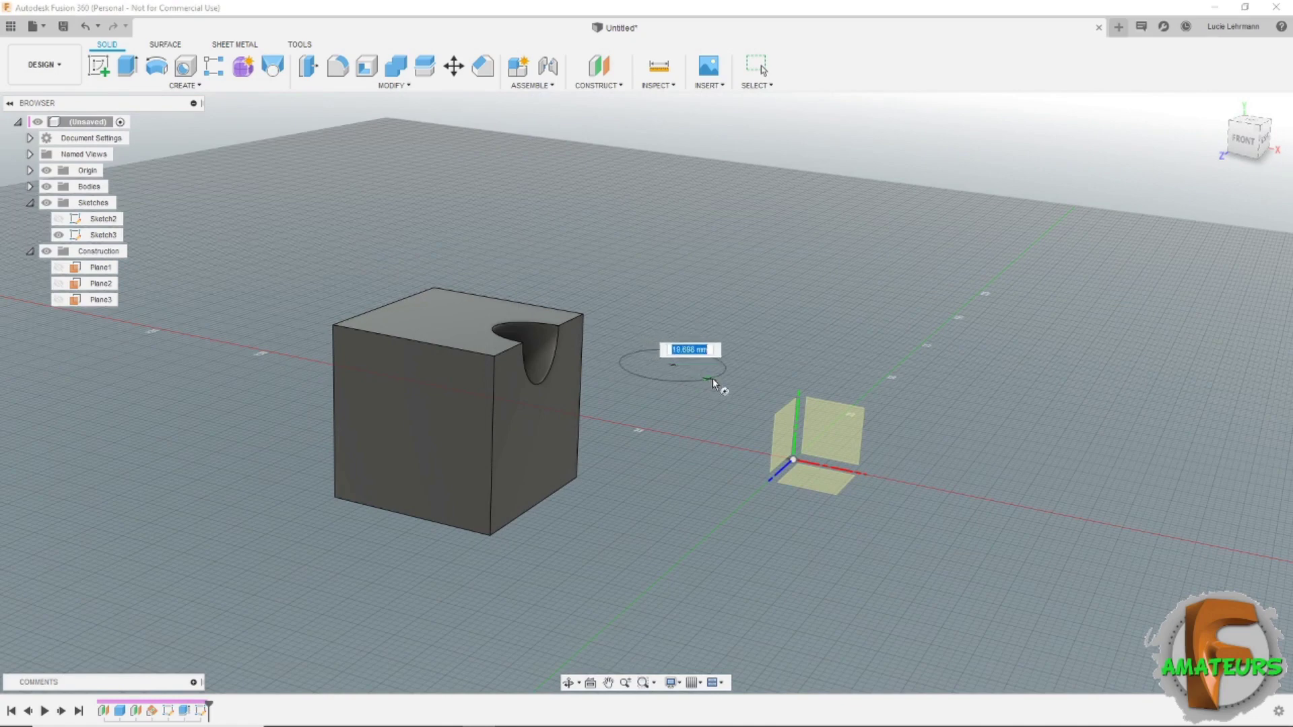
{"action": "left_click", "coordinate": [712, 378]}
{"action": "left_click_drag", "start_coordinate": [671, 349], "coordinate": [699, 178]}
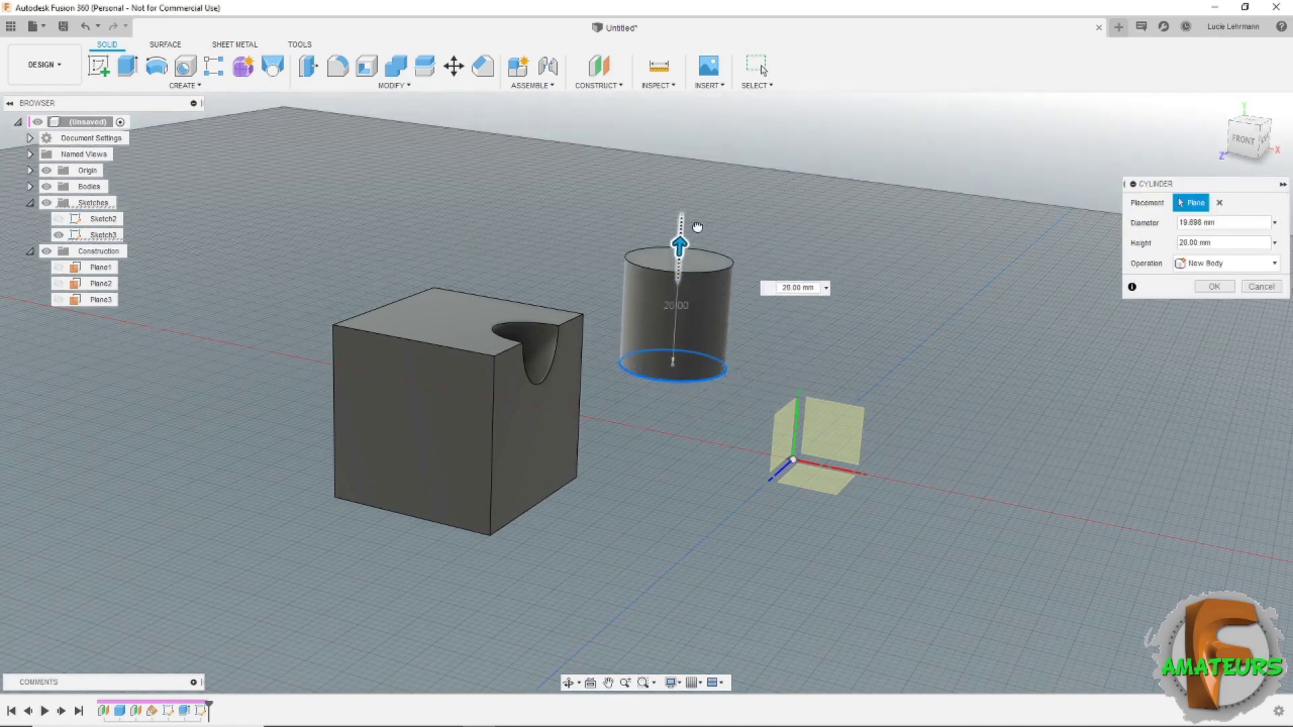
{"action": "left_click", "coordinate": [1214, 288]}
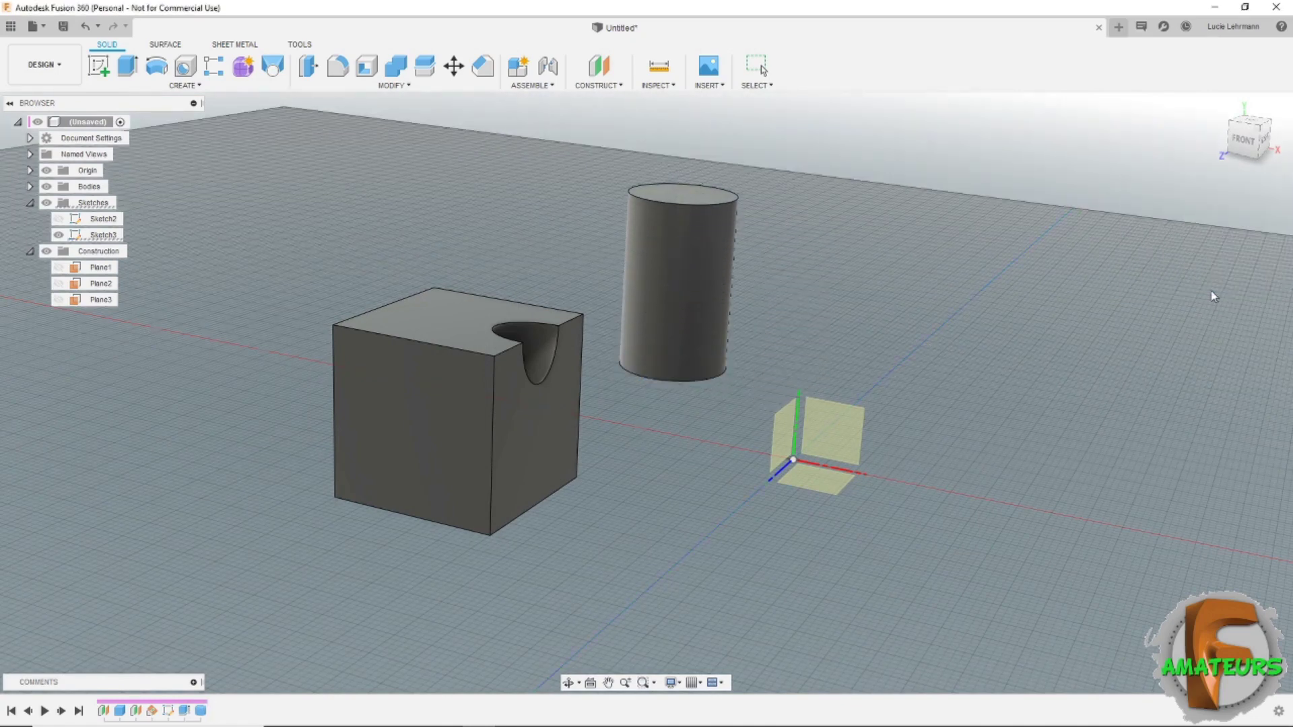
Create Plane4 tangent to the cylinder's curved face, rotated to -55 degrees
{"action": "left_click", "coordinate": [602, 86]}
{"action": "left_click", "coordinate": [613, 132]}
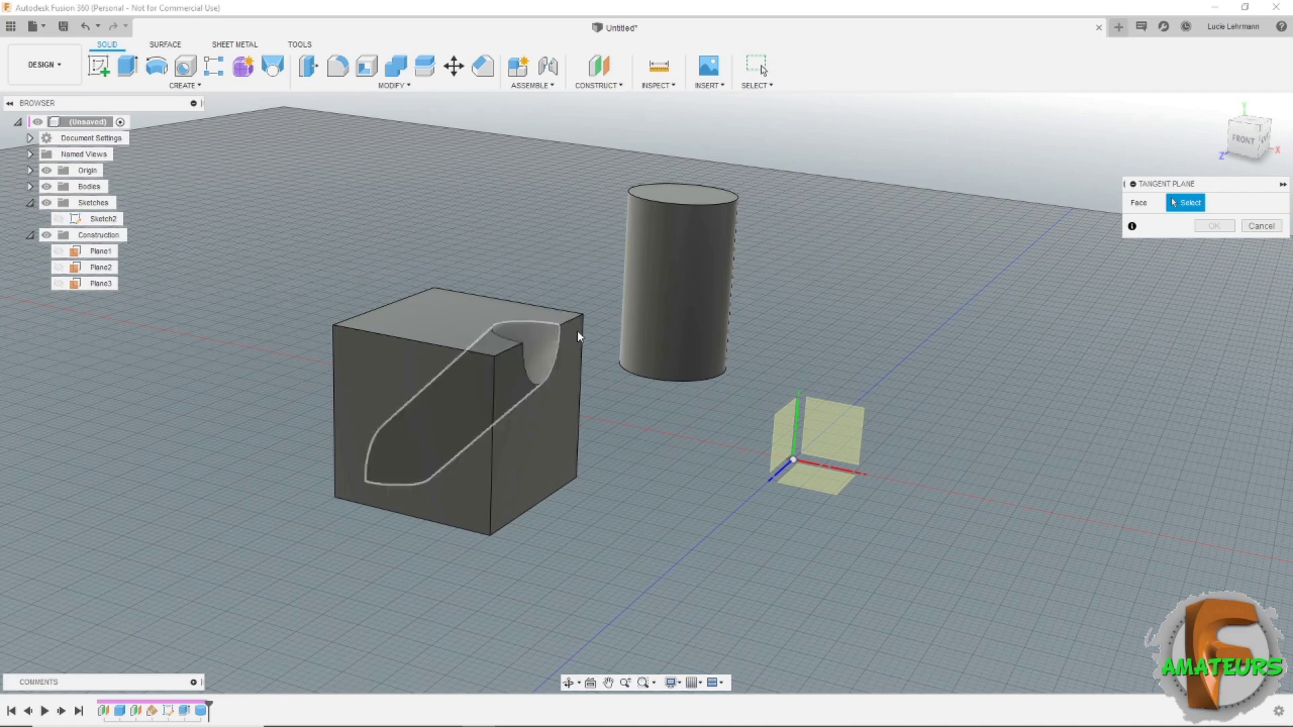
{"action": "left_click", "coordinate": [715, 271]}
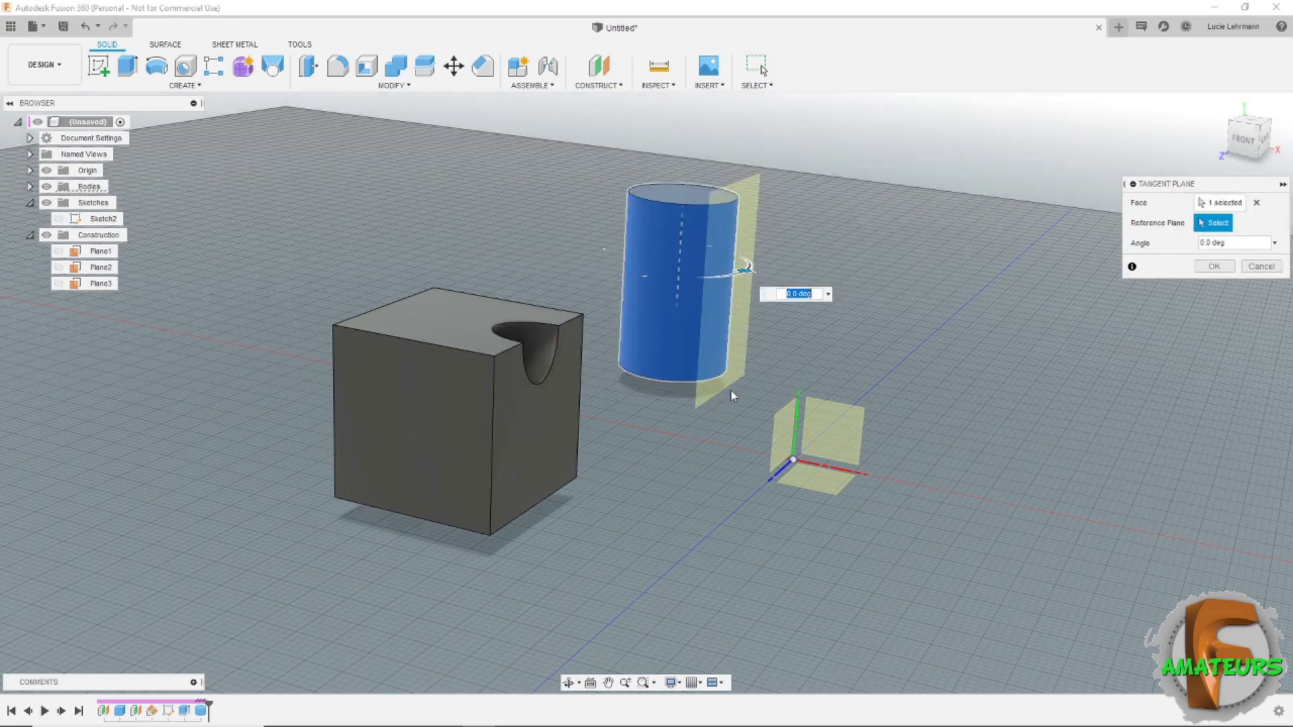
{"action": "middle_click_drag", "start_coordinate": [721, 422], "coordinate": [884, 332], "text": "shift"}
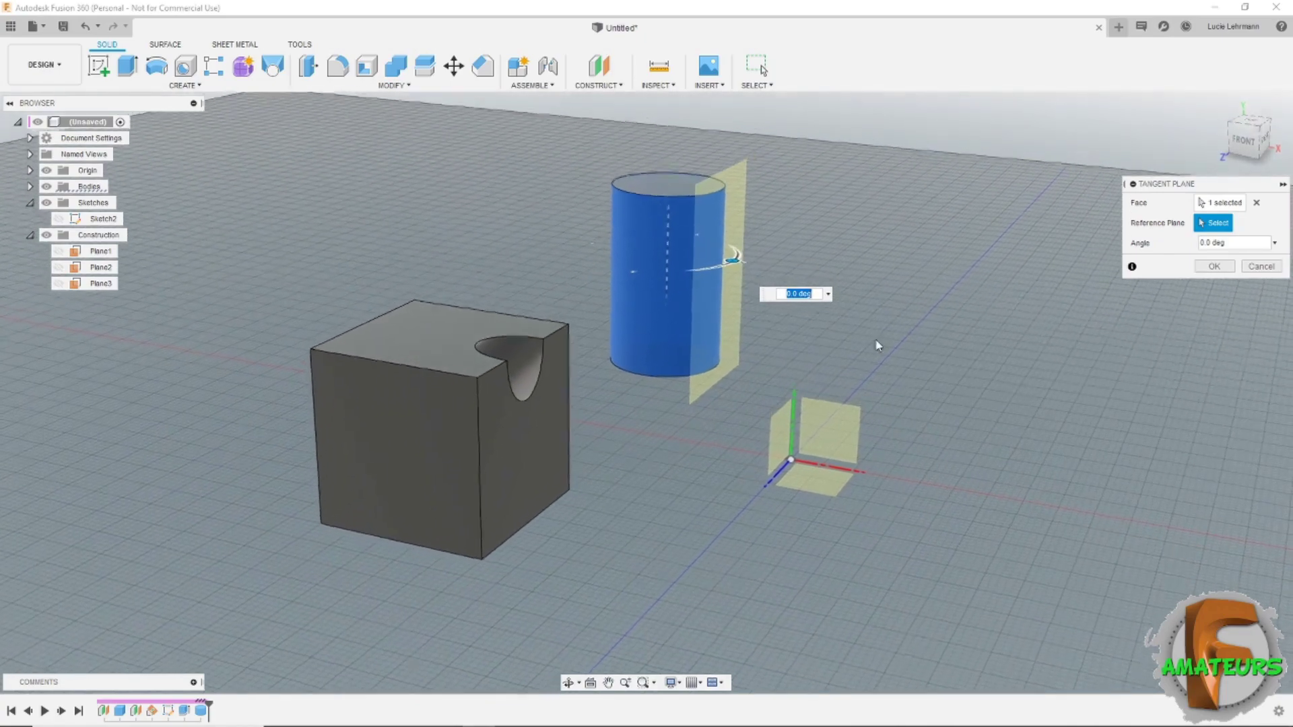
{"action": "scroll", "coordinate": [883, 333], "scroll_direction": "up", "scroll_amount": 2}
{"action": "scroll", "coordinate": [884, 331], "scroll_direction": "up", "scroll_amount": 2}
{"action": "scroll", "coordinate": [964, 354], "scroll_direction": "up", "scroll_amount": 2}
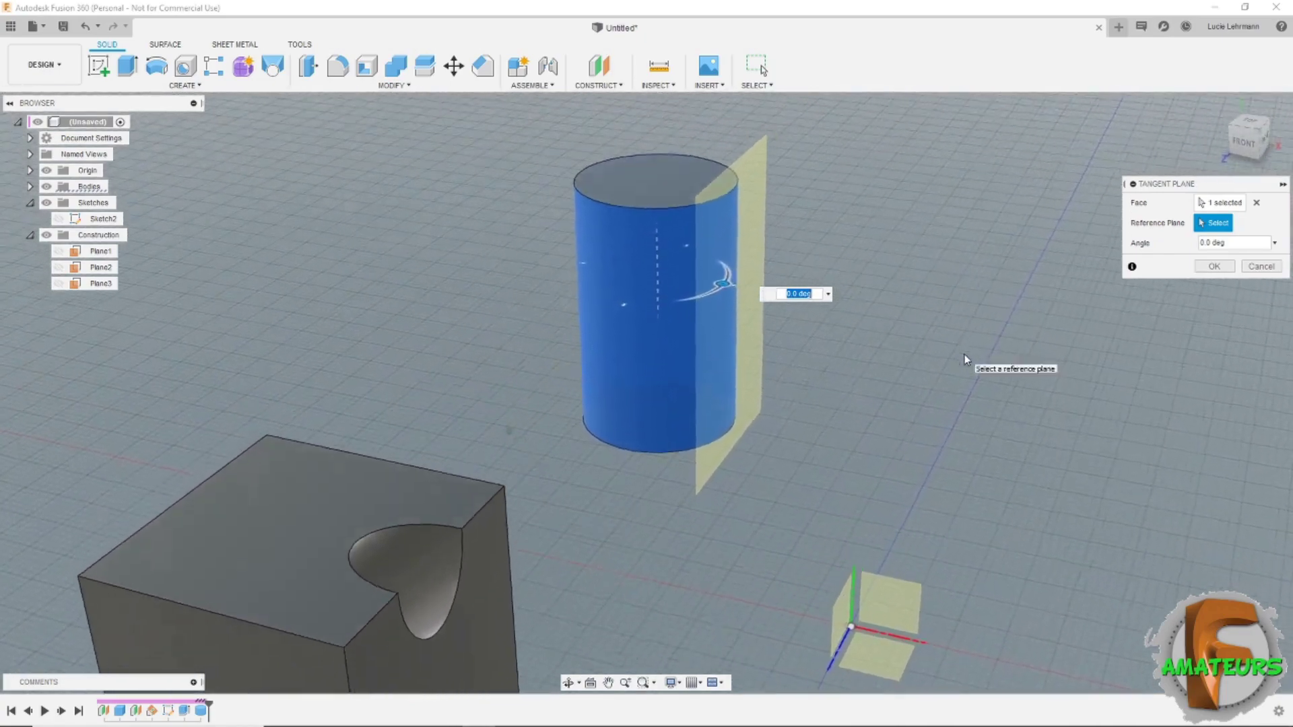
{"action": "mouse_move", "coordinate": [724, 287]}
{"action": "left_mouse_down"}
{"action": "mouse_move", "coordinate": [731, 262]}
{"action": "mouse_move", "coordinate": [690, 270]}
{"action": "mouse_move", "coordinate": [645, 322]}
{"action": "left_mouse_up"}
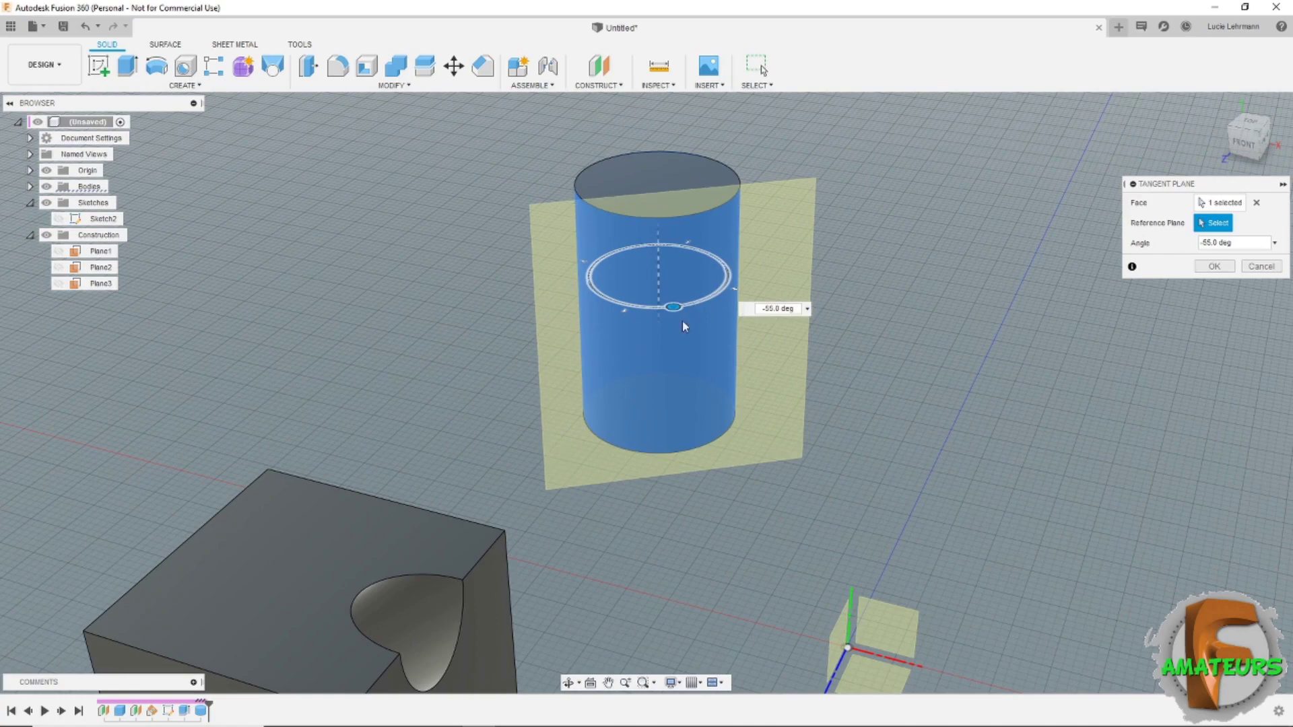
{"action": "left_click_drag", "start_coordinate": [646, 322], "coordinate": [684, 326]}
{"action": "left_click", "coordinate": [1214, 266]}
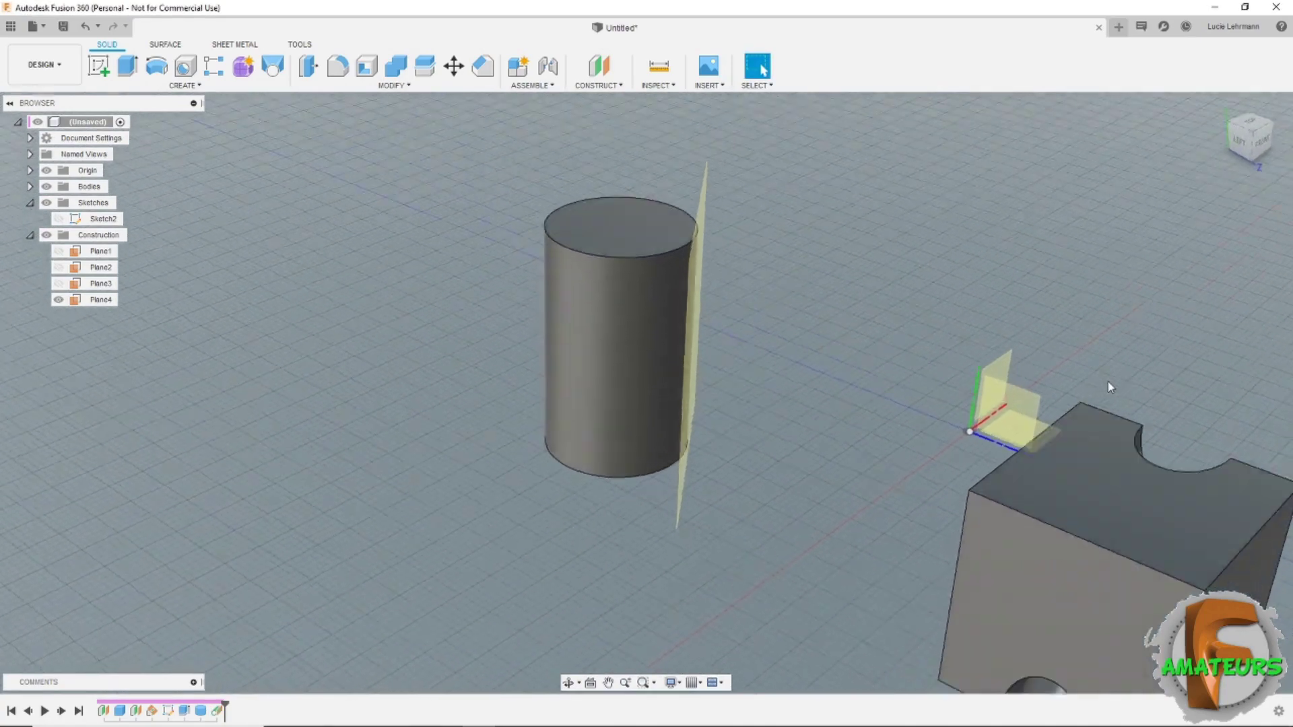
{"action": "mouse_move", "coordinate": [1110, 387]}
{"action": "middle_mouse_down", "text": "shift"}
{"action": "mouse_move", "coordinate": [1025, 391]}
{"action": "mouse_move", "coordinate": [637, 126]}
{"action": "middle_mouse_up", "text": "shift"}
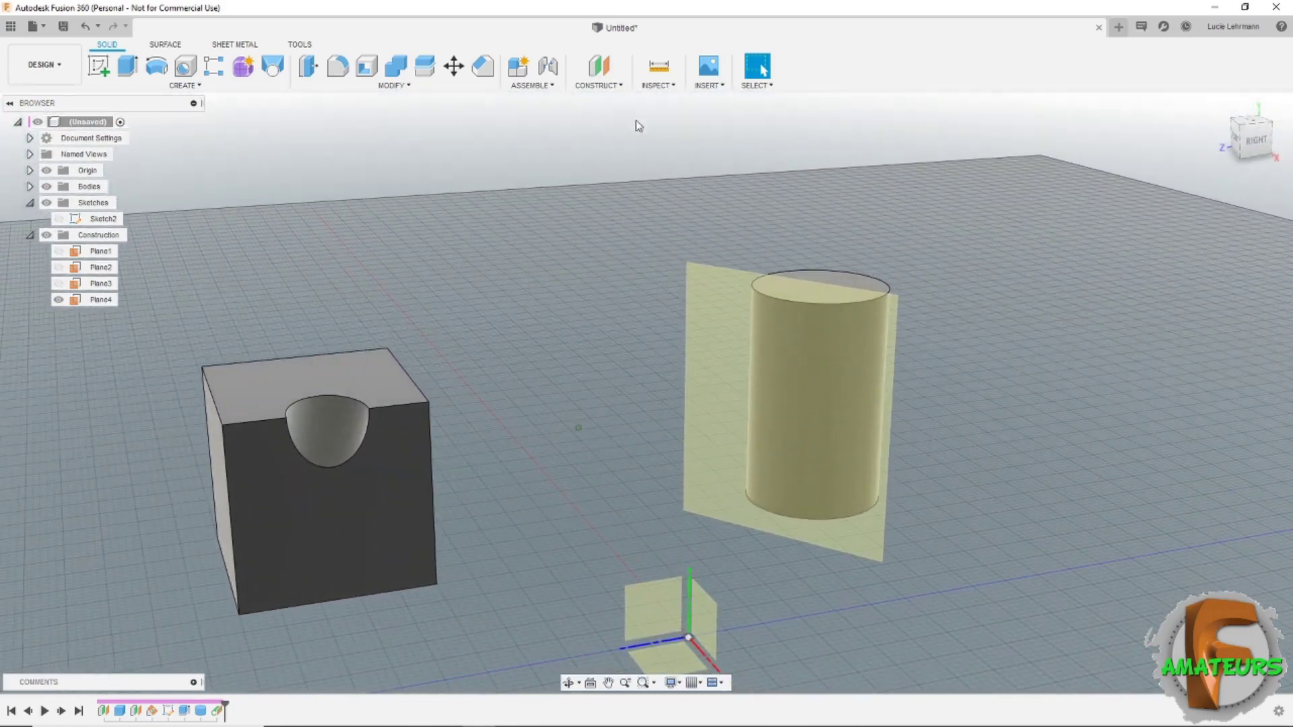
Create Plane5 as a midplane between the cube's left and right faces
{"action": "left_click", "coordinate": [598, 85]}
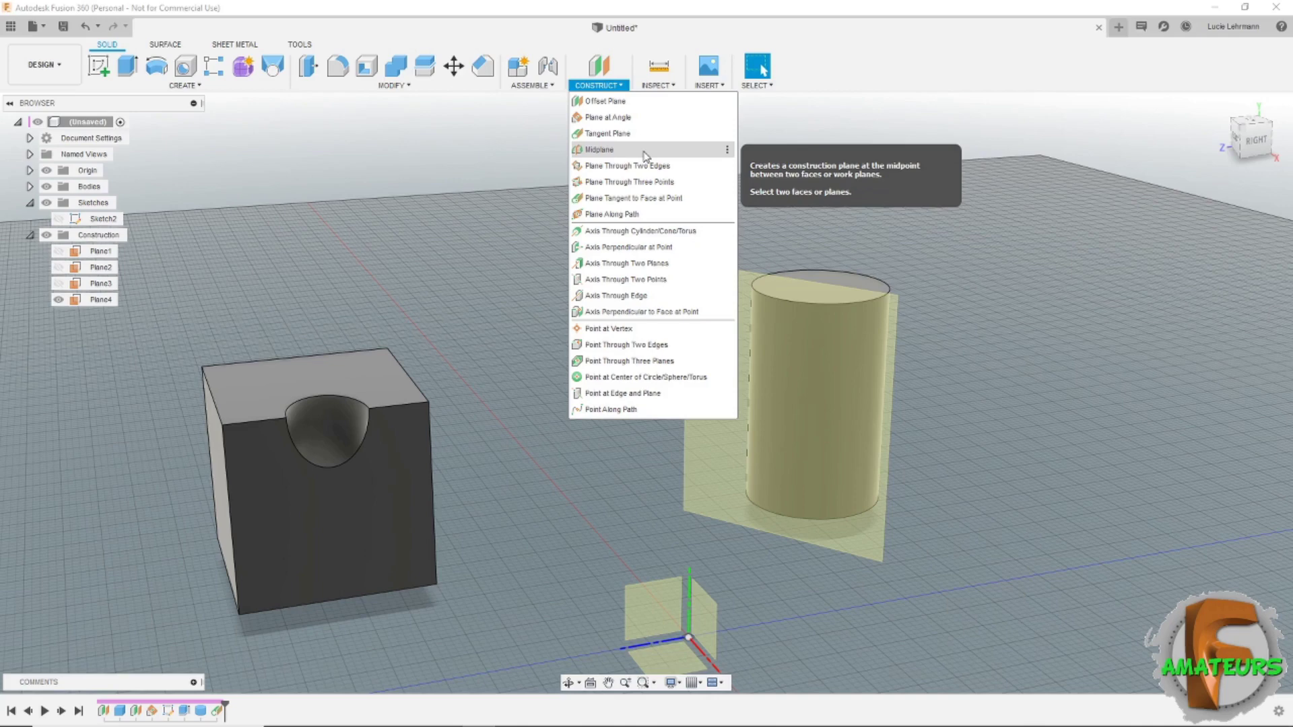
{"action": "left_click", "coordinate": [645, 152]}
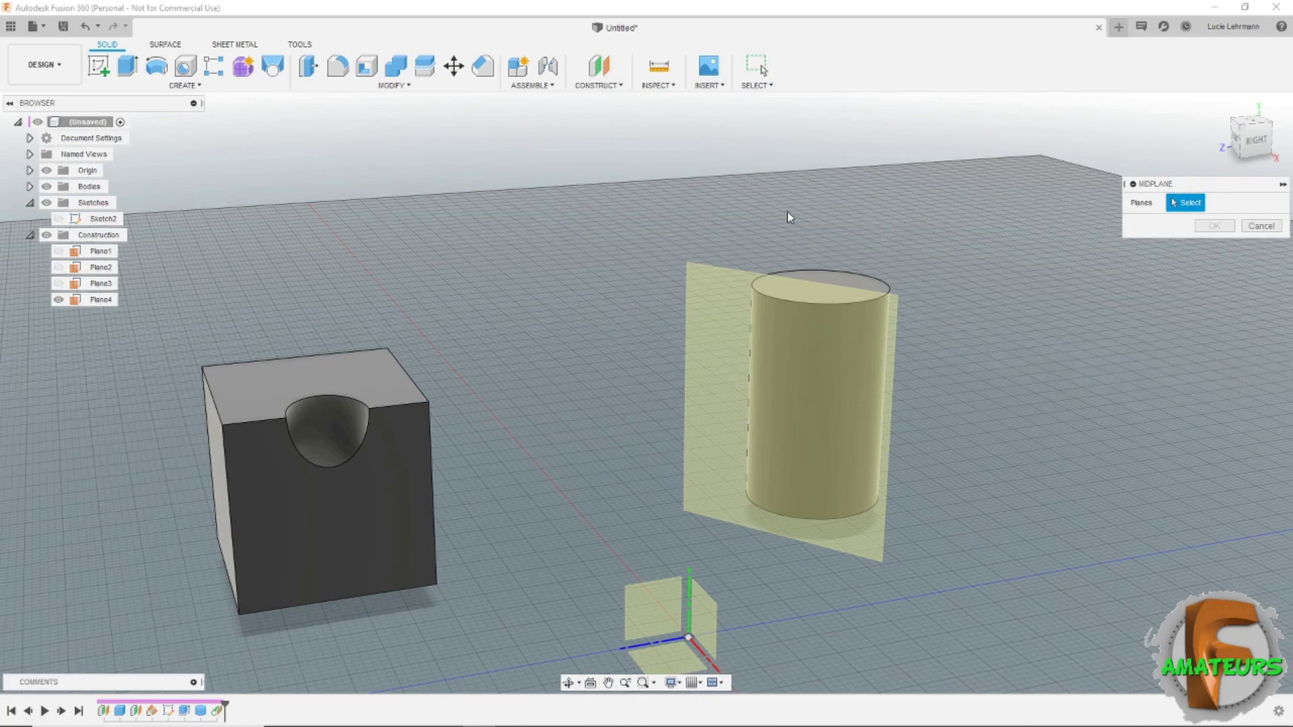
{"action": "mouse_move", "coordinate": [803, 211]}
{"action": "middle_mouse_down", "text": "shift"}
{"action": "mouse_move", "coordinate": [692, 228]}
{"action": "mouse_move", "coordinate": [665, 292]}
{"action": "mouse_move", "coordinate": [478, 506]}
{"action": "middle_mouse_up", "text": "shift"}
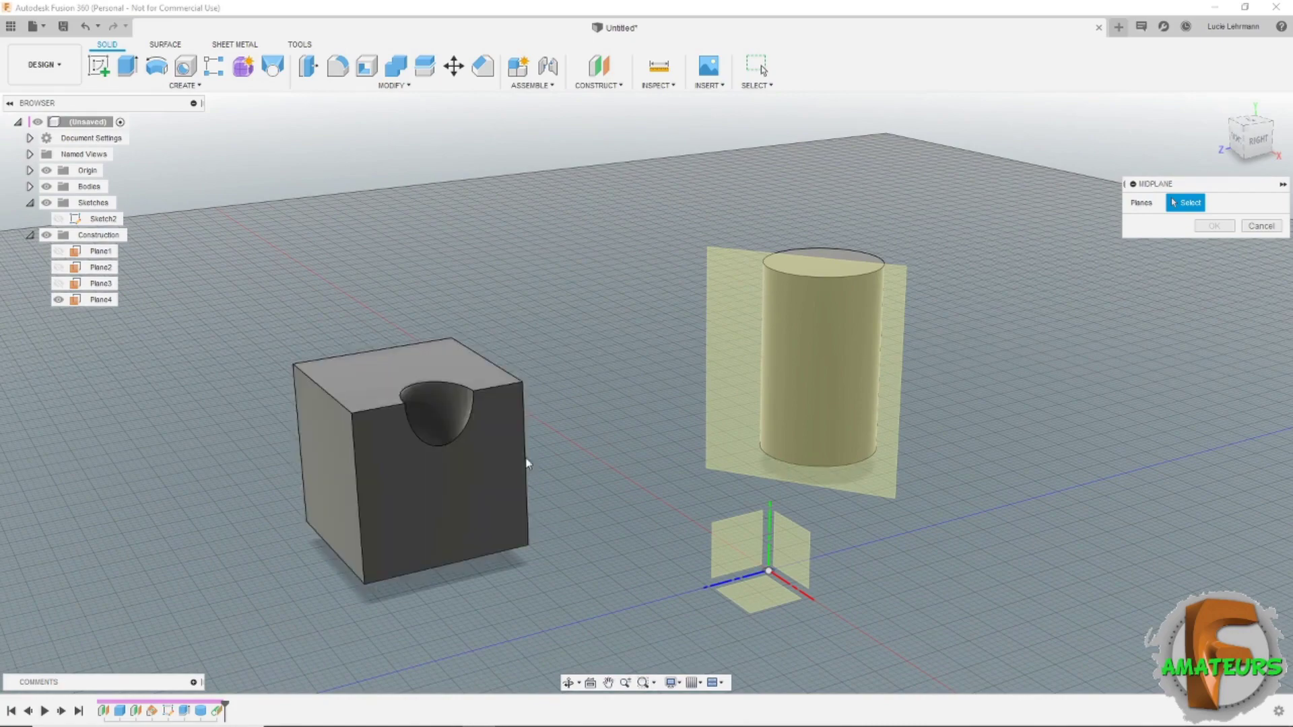
{"action": "left_click", "coordinate": [314, 450]}
{"action": "mouse_move", "coordinate": [314, 450]}
{"action": "middle_mouse_down", "text": "shift"}
{"action": "mouse_move", "coordinate": [627, 531]}
{"action": "mouse_move", "coordinate": [603, 507]}
{"action": "mouse_move", "coordinate": [601, 431]}
{"action": "mouse_move", "coordinate": [560, 381]}
{"action": "mouse_move", "coordinate": [498, 347]}
{"action": "mouse_move", "coordinate": [471, 283]}
{"action": "middle_mouse_up", "text": "shift"}
{"action": "left_click", "coordinate": [535, 372]}
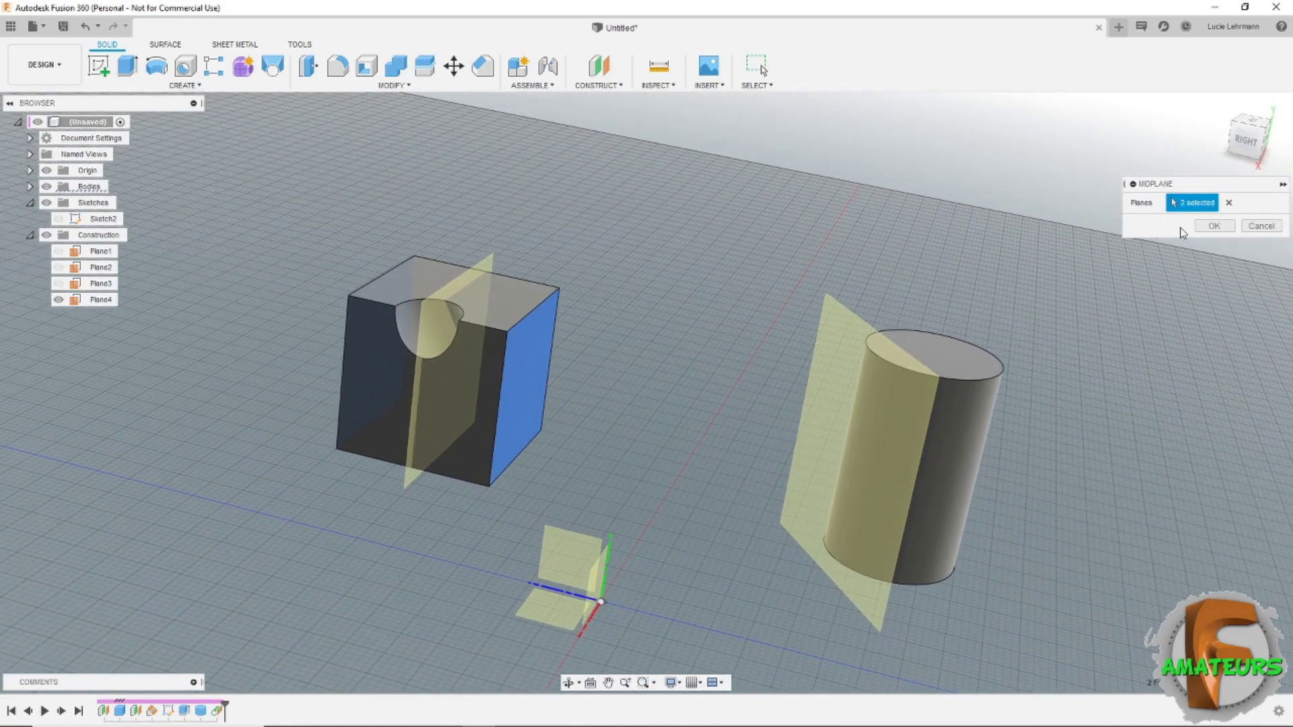
{"action": "left_click", "coordinate": [1216, 225]}
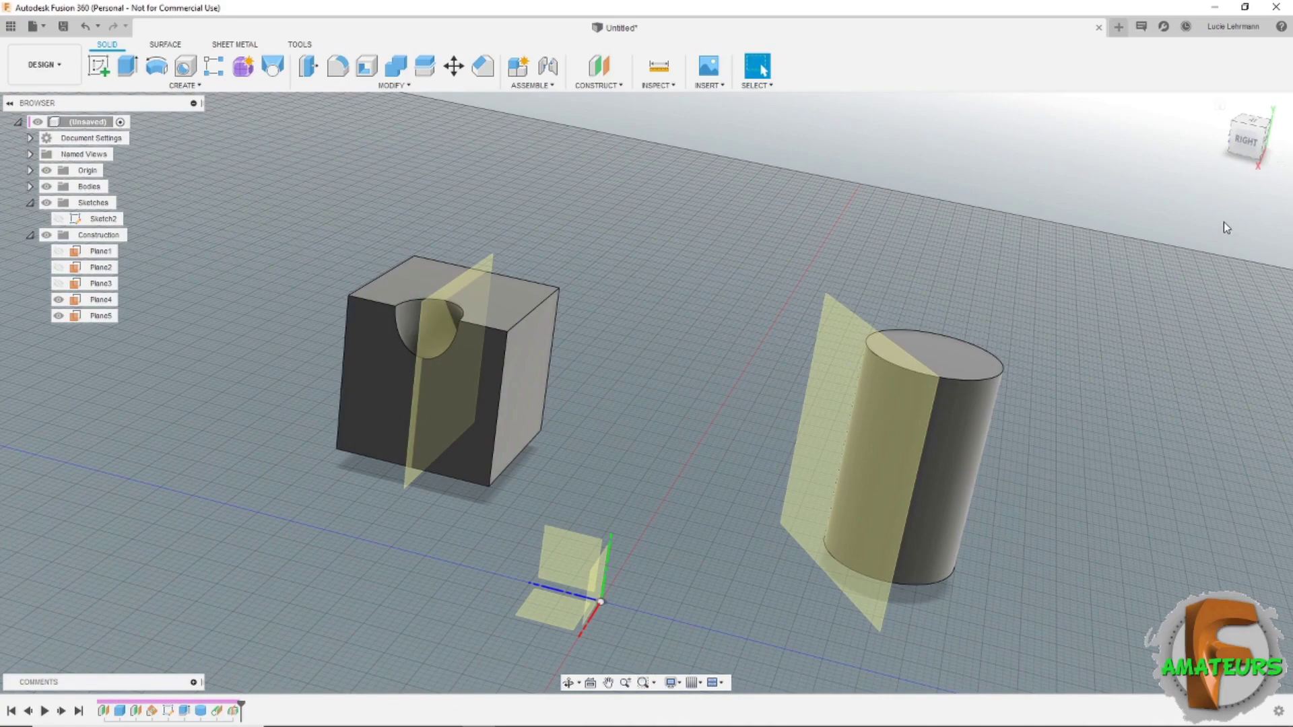
Split the cube with Plane5 and expand the Bodies folder to show all three bodies
{"action": "left_click", "coordinate": [425, 80]}
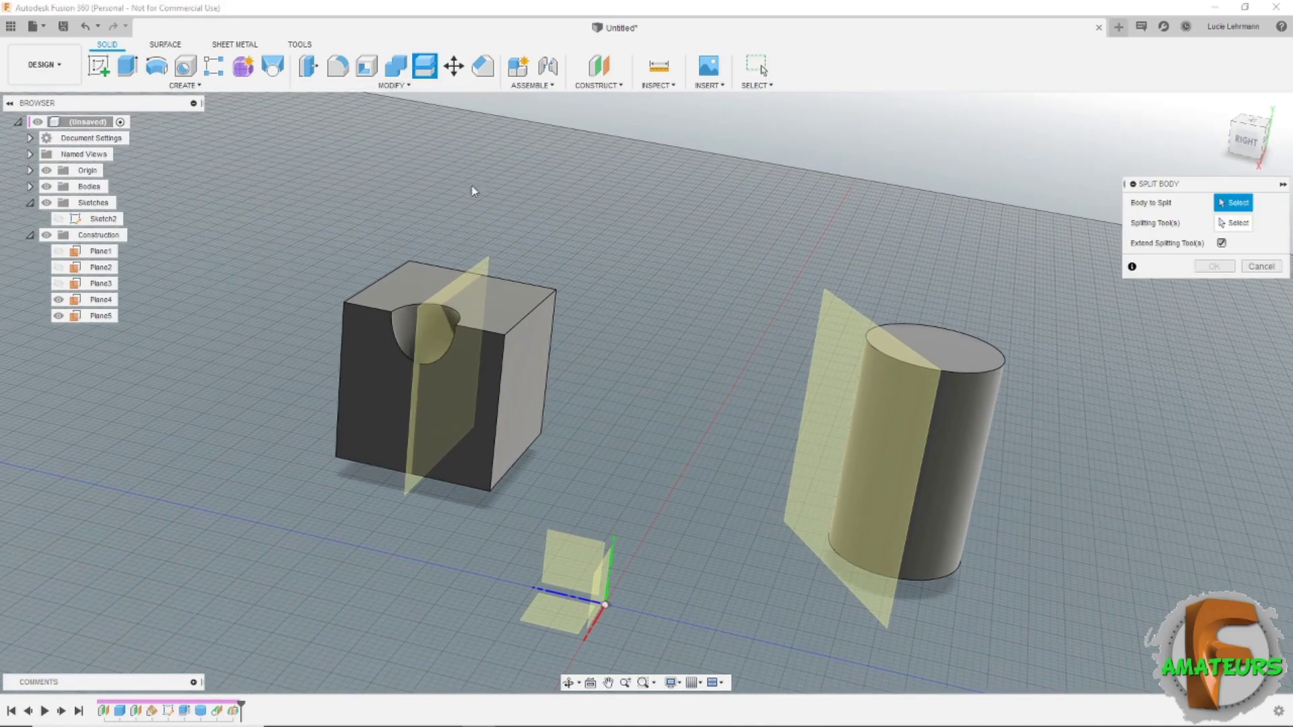
{"action": "left_click", "coordinate": [511, 335]}
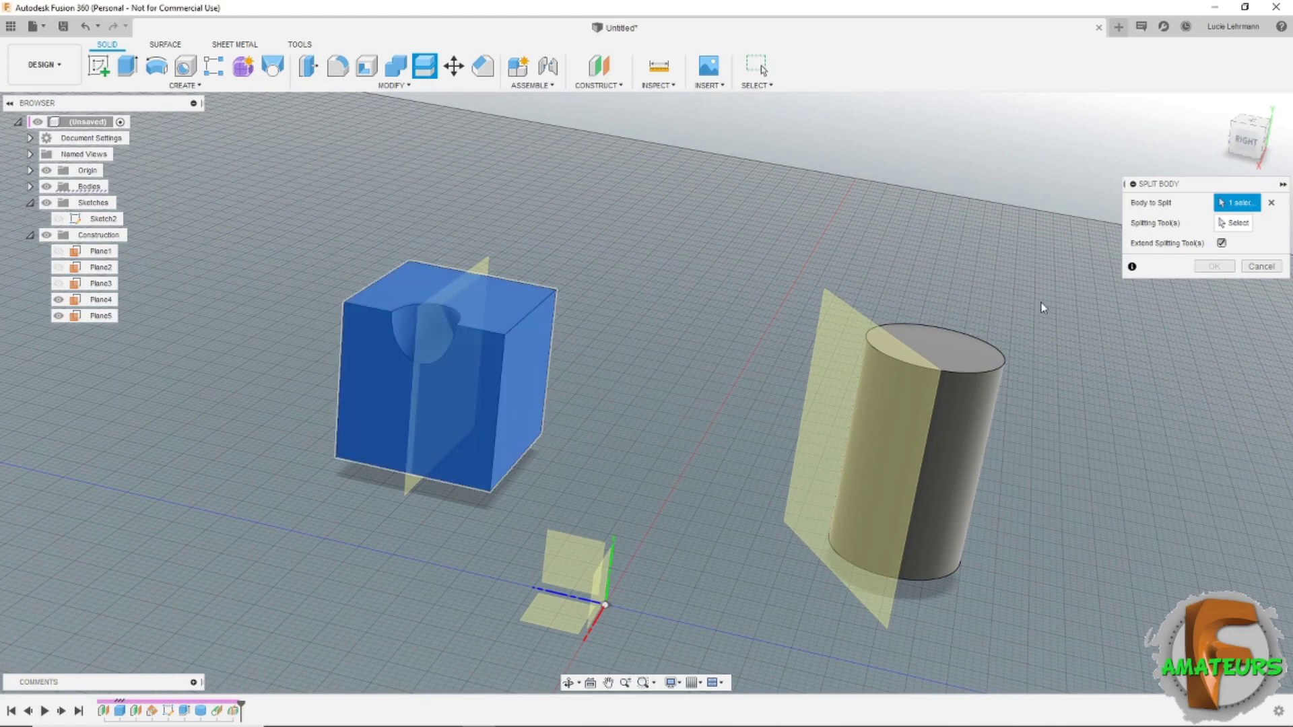
{"action": "left_click", "coordinate": [1238, 222]}
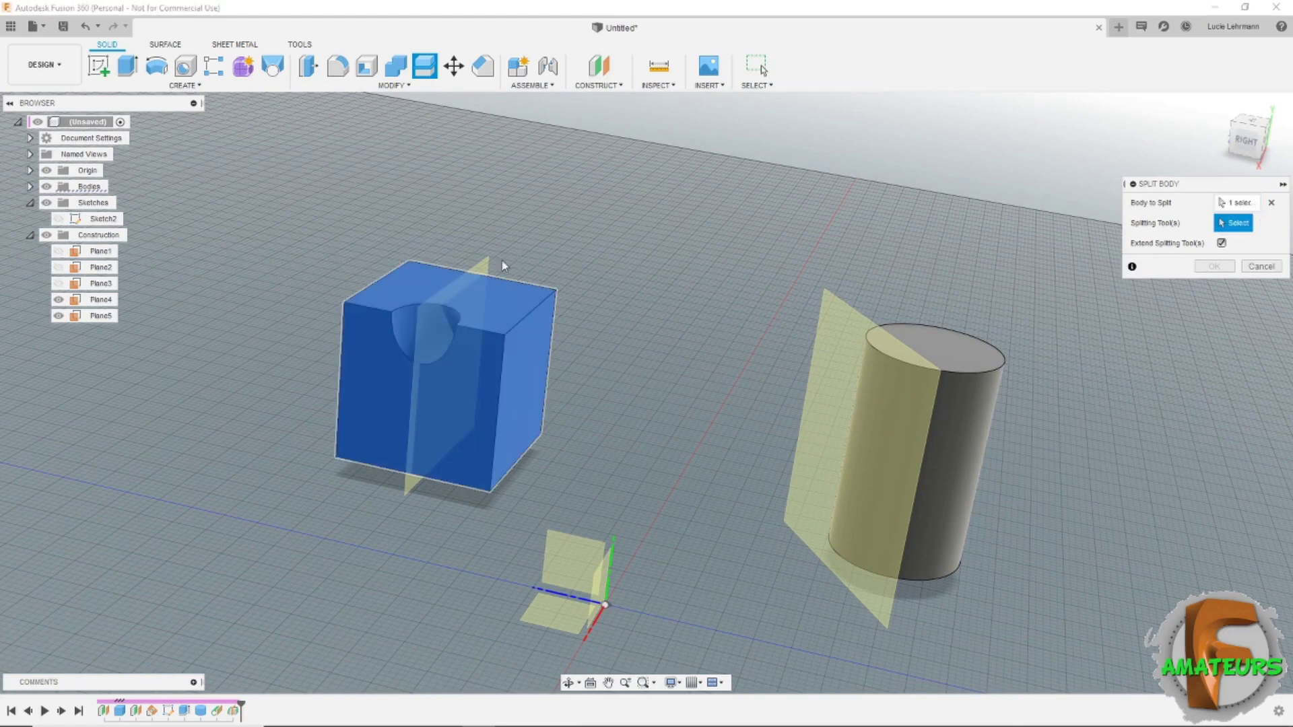
{"action": "left_click", "coordinate": [487, 273]}
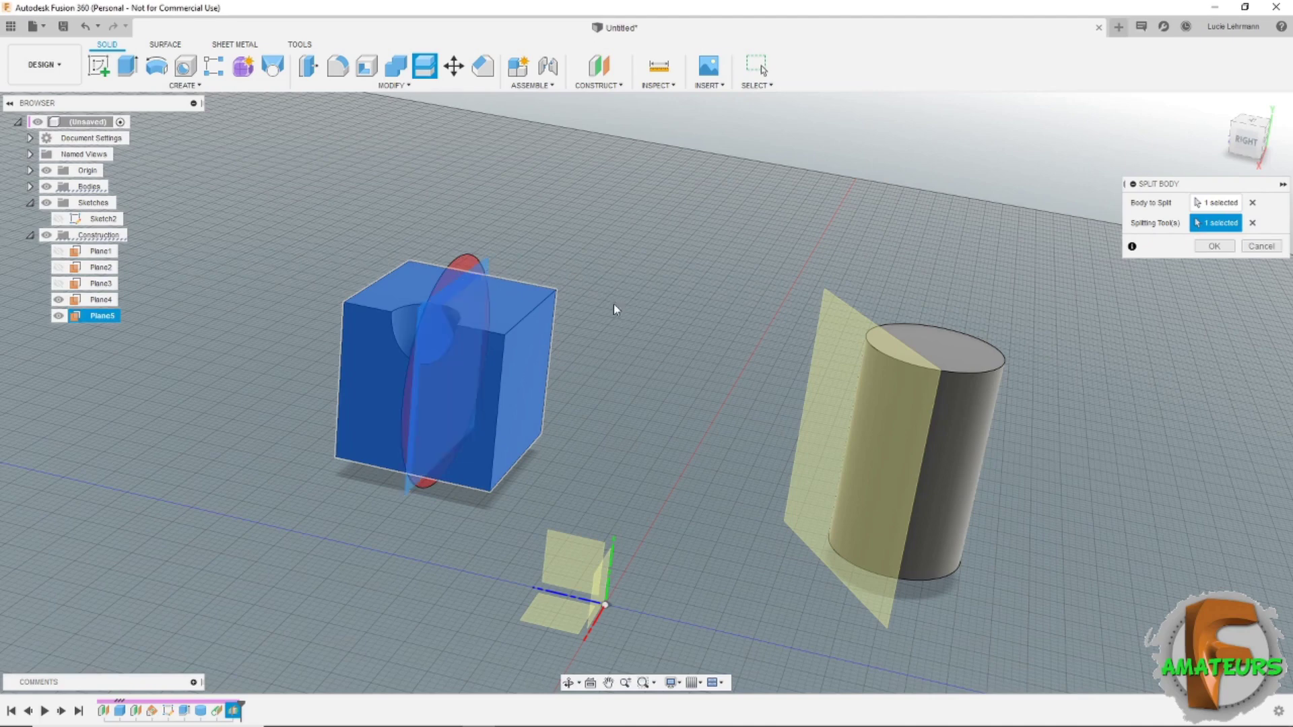
{"action": "left_click", "coordinate": [1210, 248]}
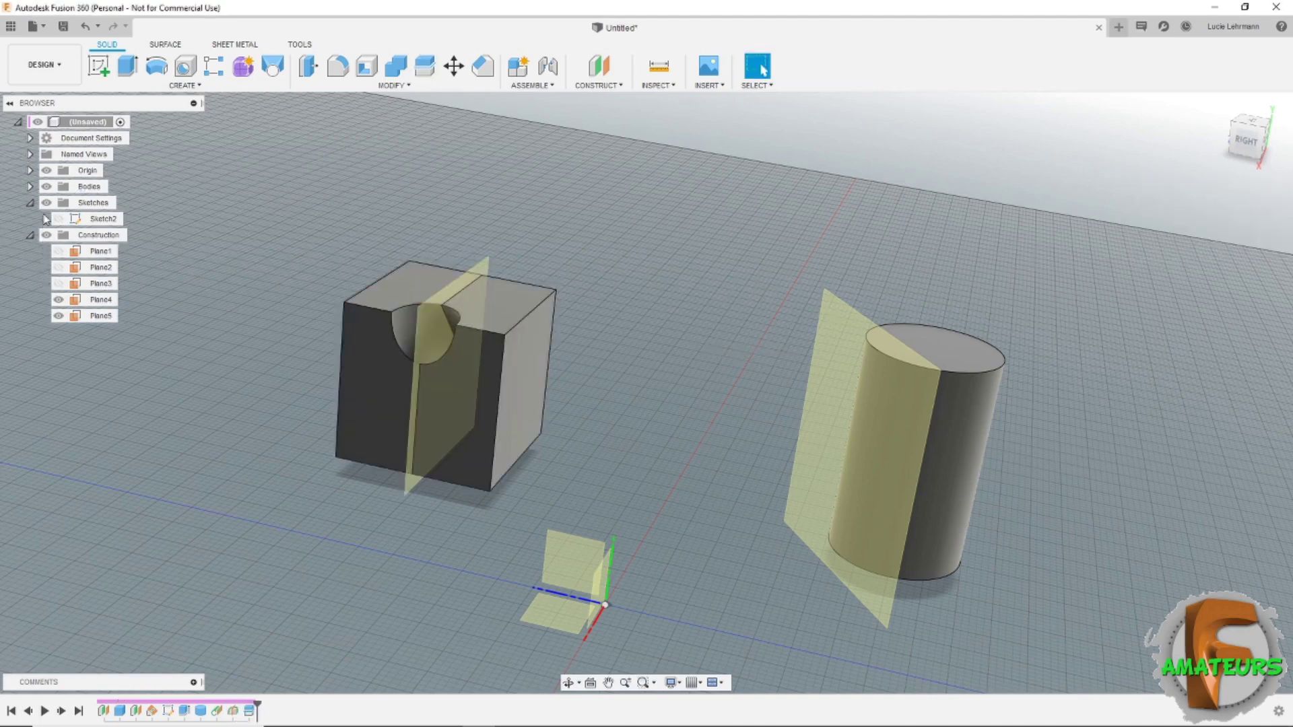
{"action": "left_click", "coordinate": [31, 186]}
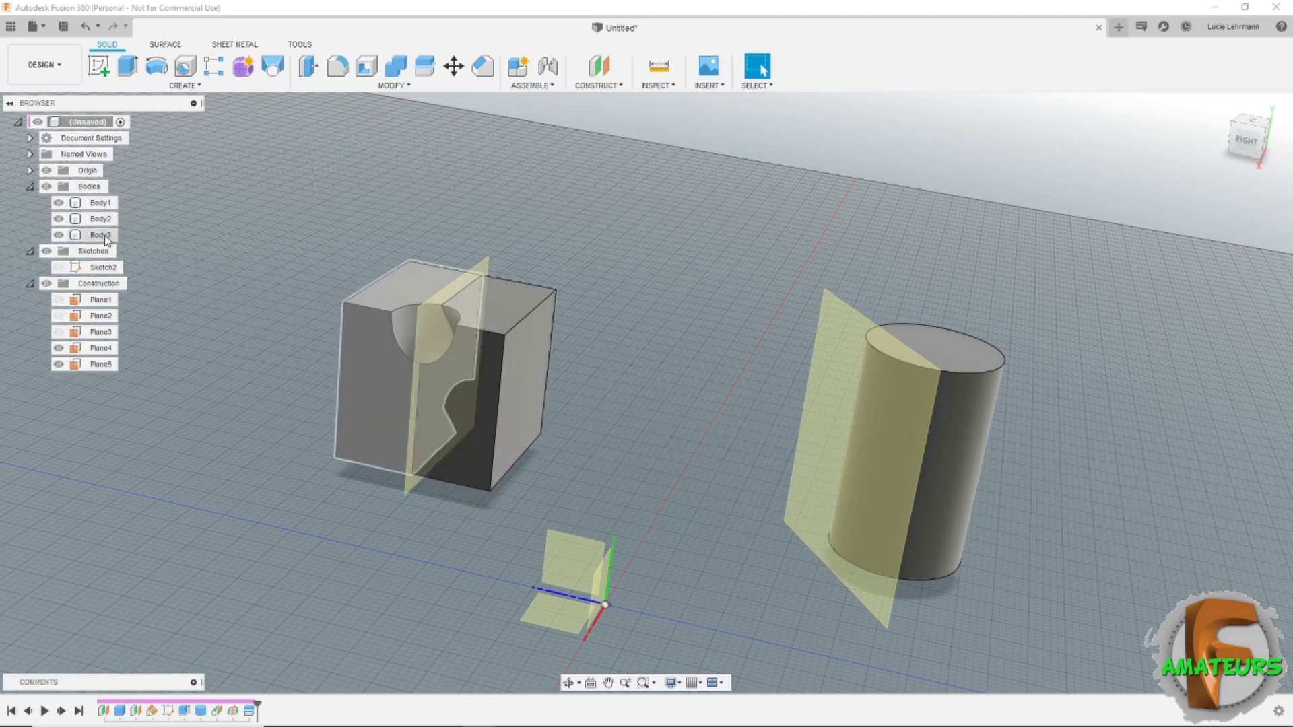
{"action": "middle_click_drag", "start_coordinate": [413, 177], "coordinate": [620, 95], "text": "shift"}
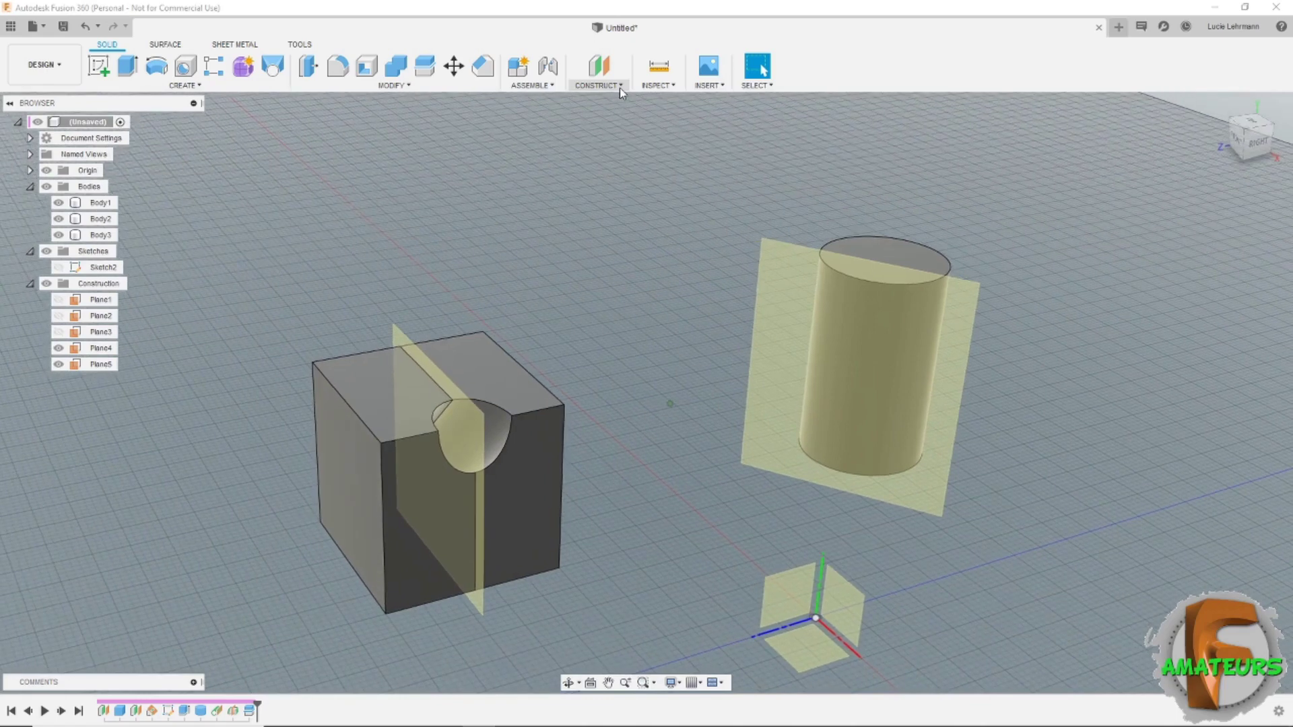
Hide Plane4 and Plane5, then create Plane6 through the cube's top-right and lower-left edges
{"action": "left_click", "coordinate": [619, 88]}
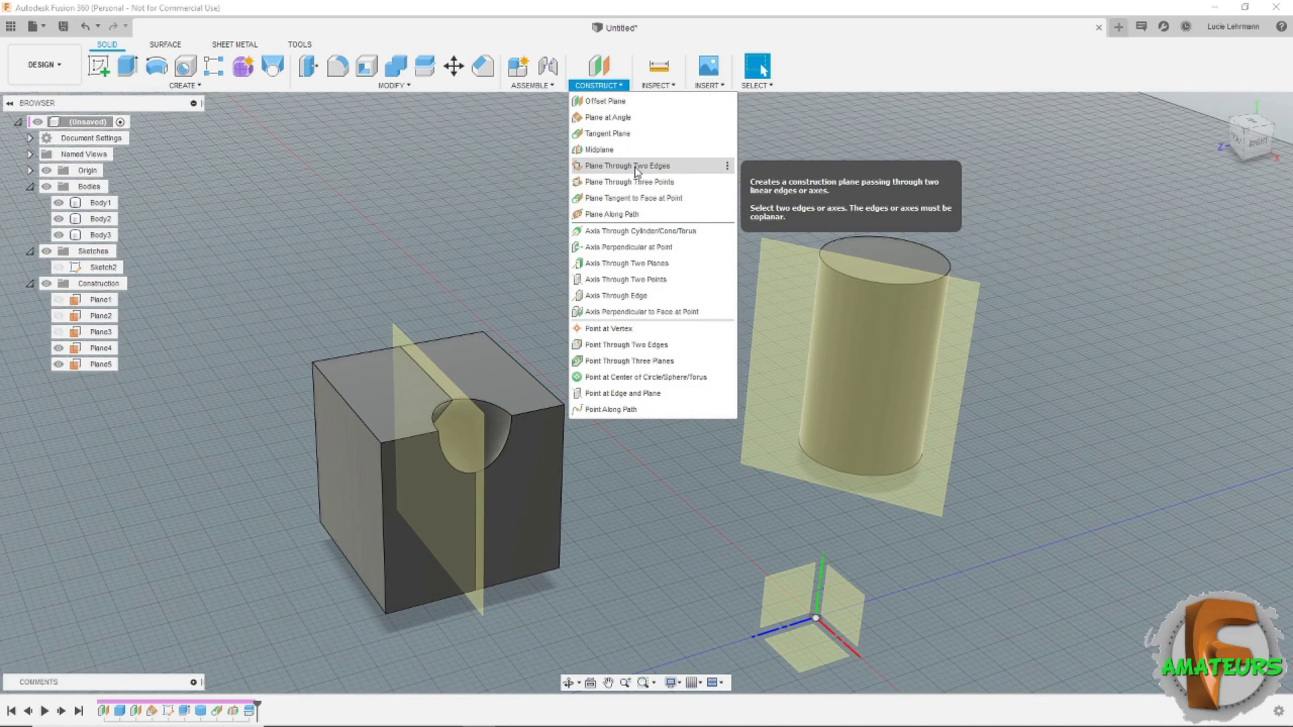
{"action": "left_click", "coordinate": [637, 170]}
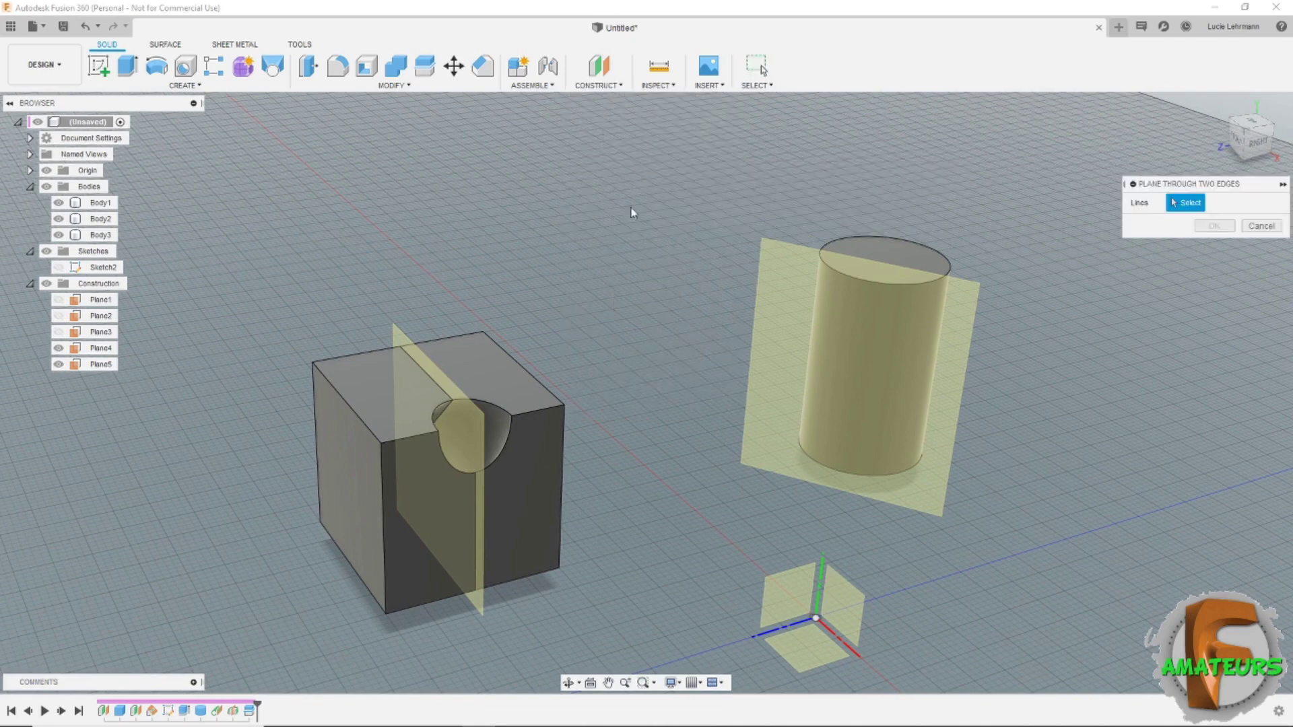
{"action": "left_click", "coordinate": [59, 364]}
{"action": "left_click", "coordinate": [59, 365]}
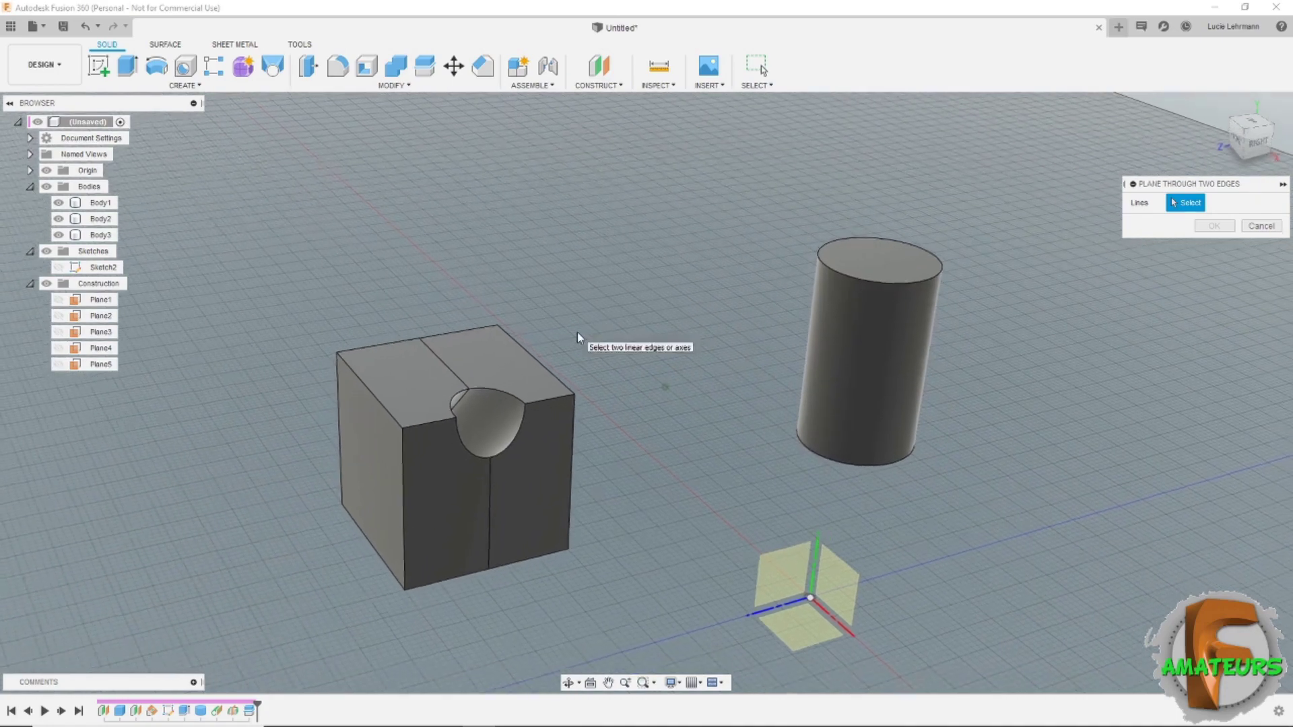
{"action": "mouse_move", "coordinate": [577, 337]}
{"action": "middle_mouse_down", "text": "shift"}
{"action": "mouse_move", "coordinate": [540, 322]}
{"action": "mouse_move", "coordinate": [569, 299]}
{"action": "middle_mouse_up", "text": "shift"}
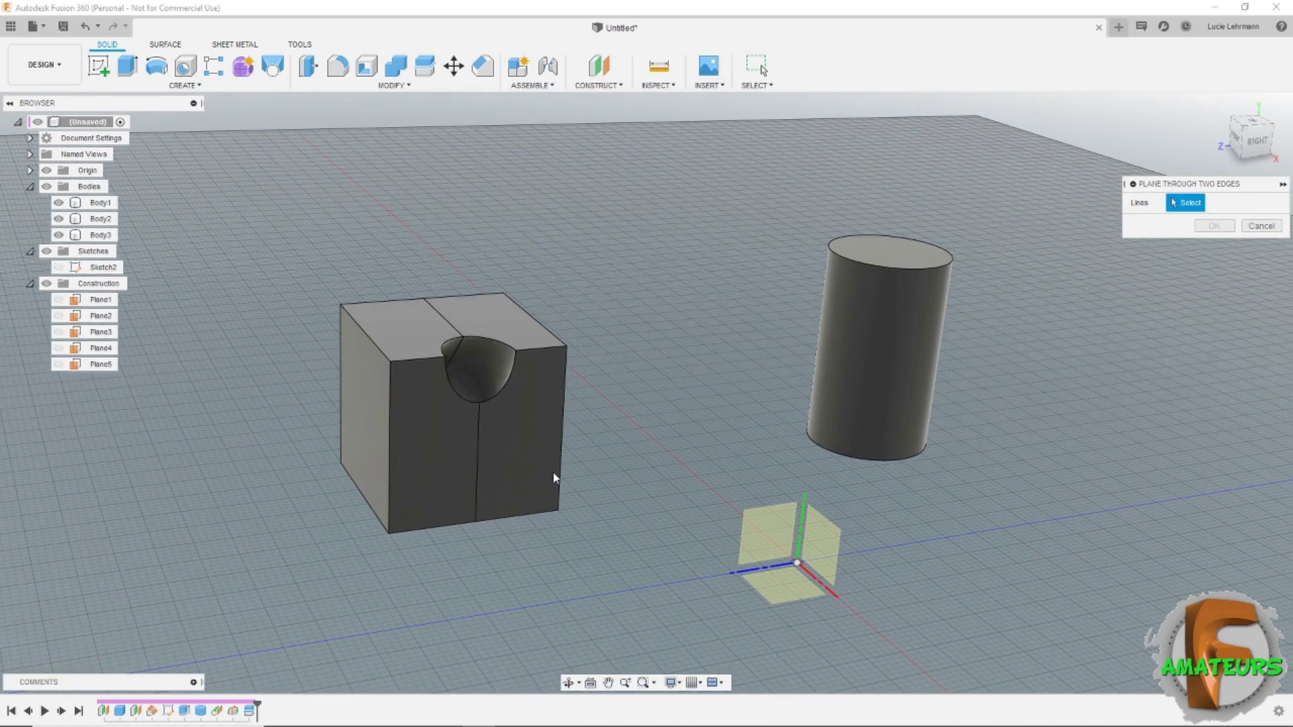
{"action": "left_click", "coordinate": [528, 315]}
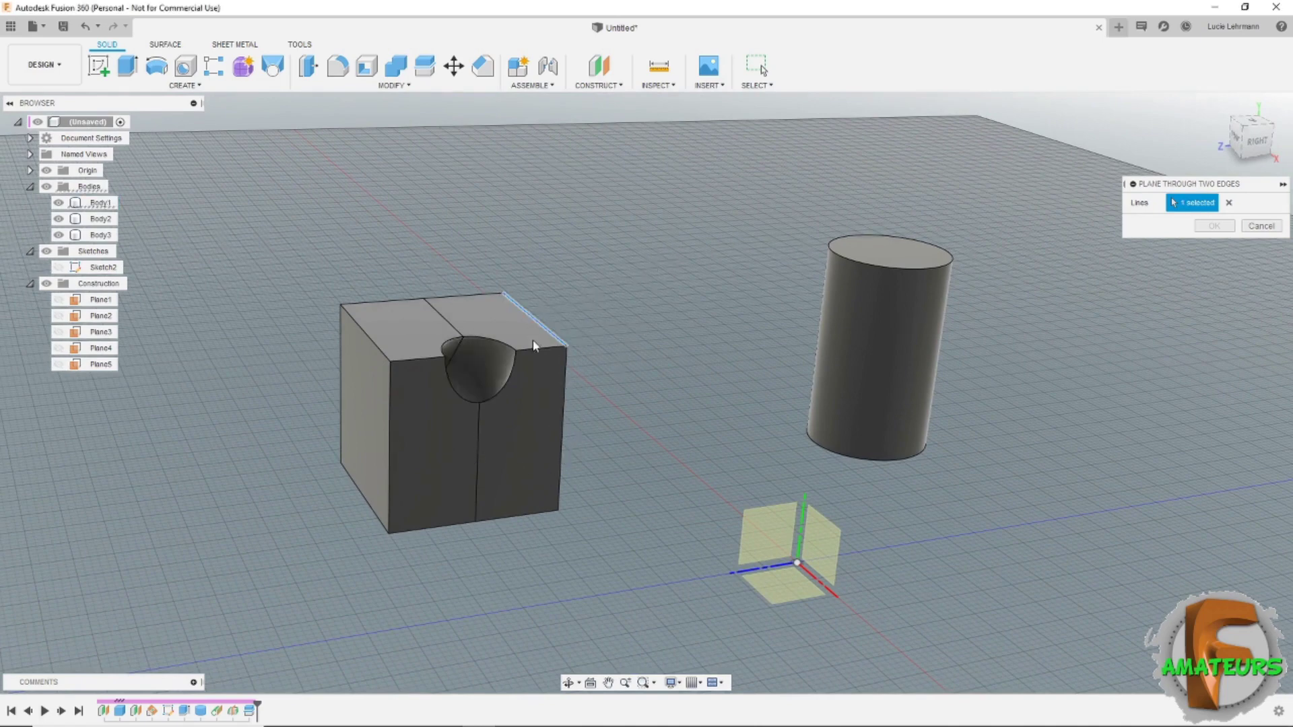
{"action": "left_click", "coordinate": [356, 490]}
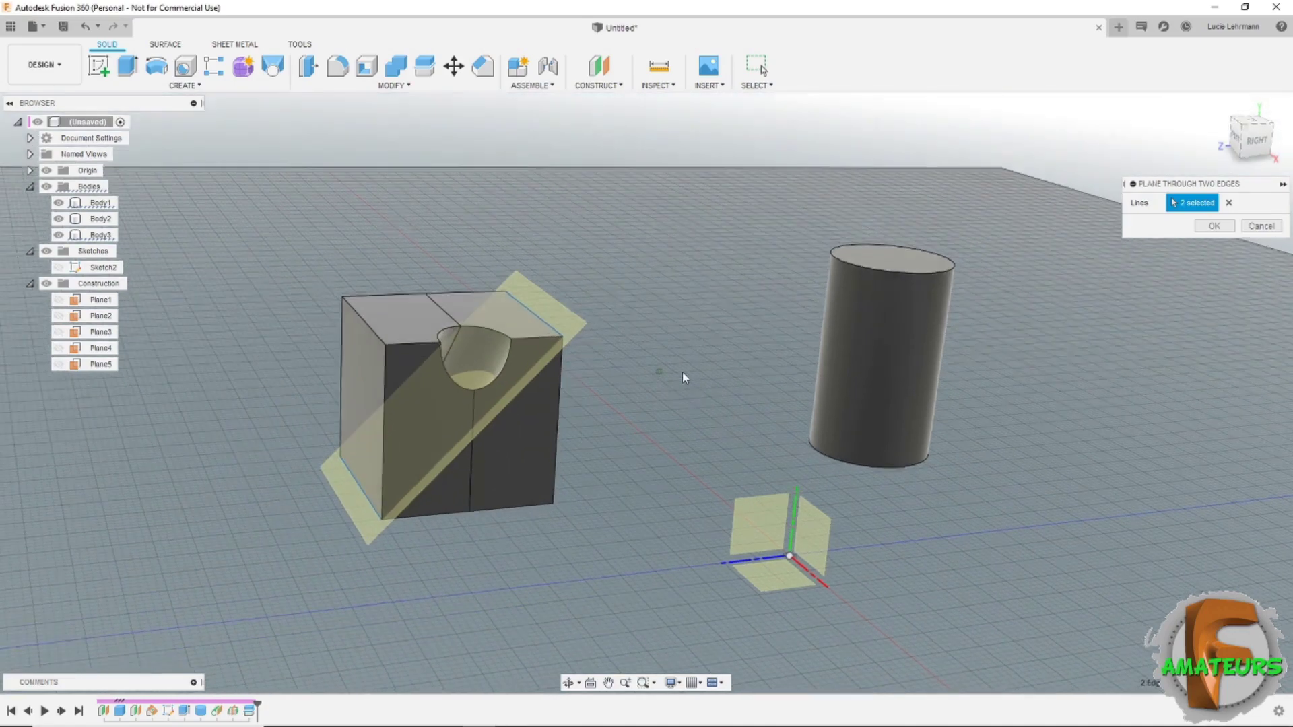
{"action": "left_click_drag", "start_coordinate": [682, 372], "coordinate": [468, 416], "text": "shift"}
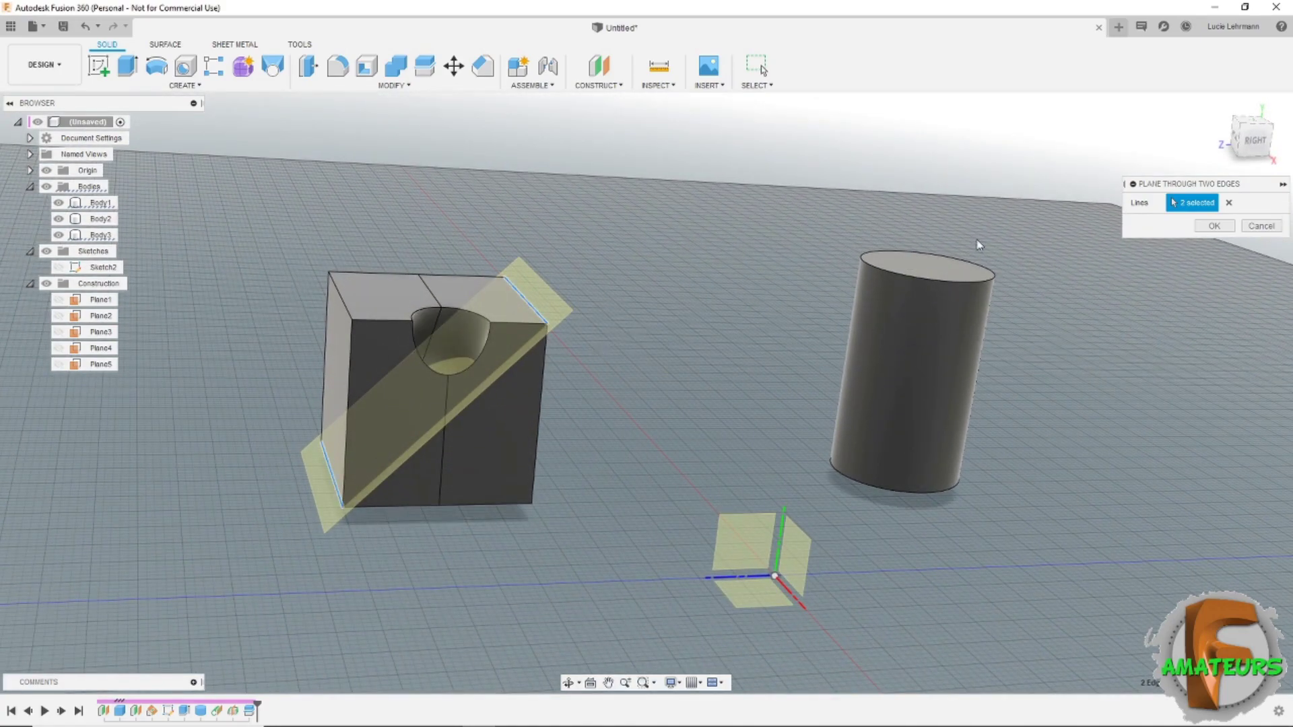
{"action": "left_click", "coordinate": [1208, 227]}
{"action": "middle_click_drag", "start_coordinate": [834, 211], "coordinate": [621, 101], "text": "shift"}
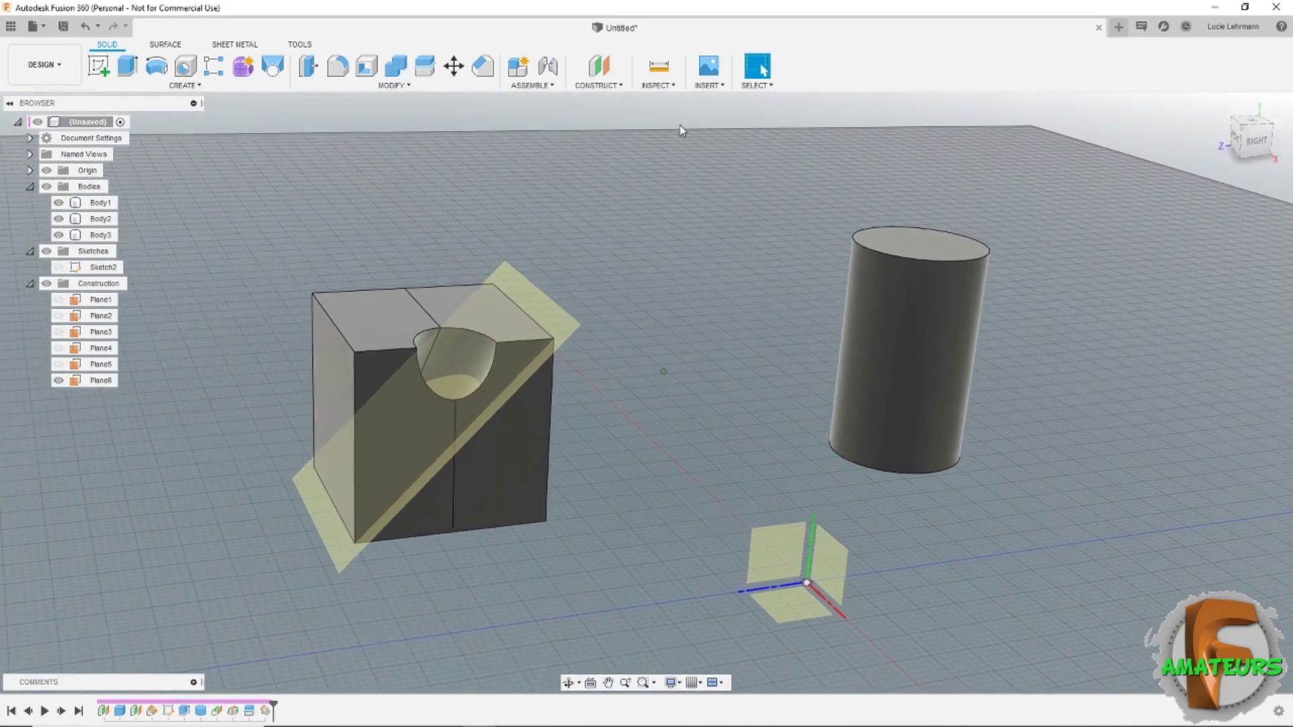
Create Plane7 through three cube corners, then hide the diagonal Plane6
{"action": "left_click", "coordinate": [619, 87]}
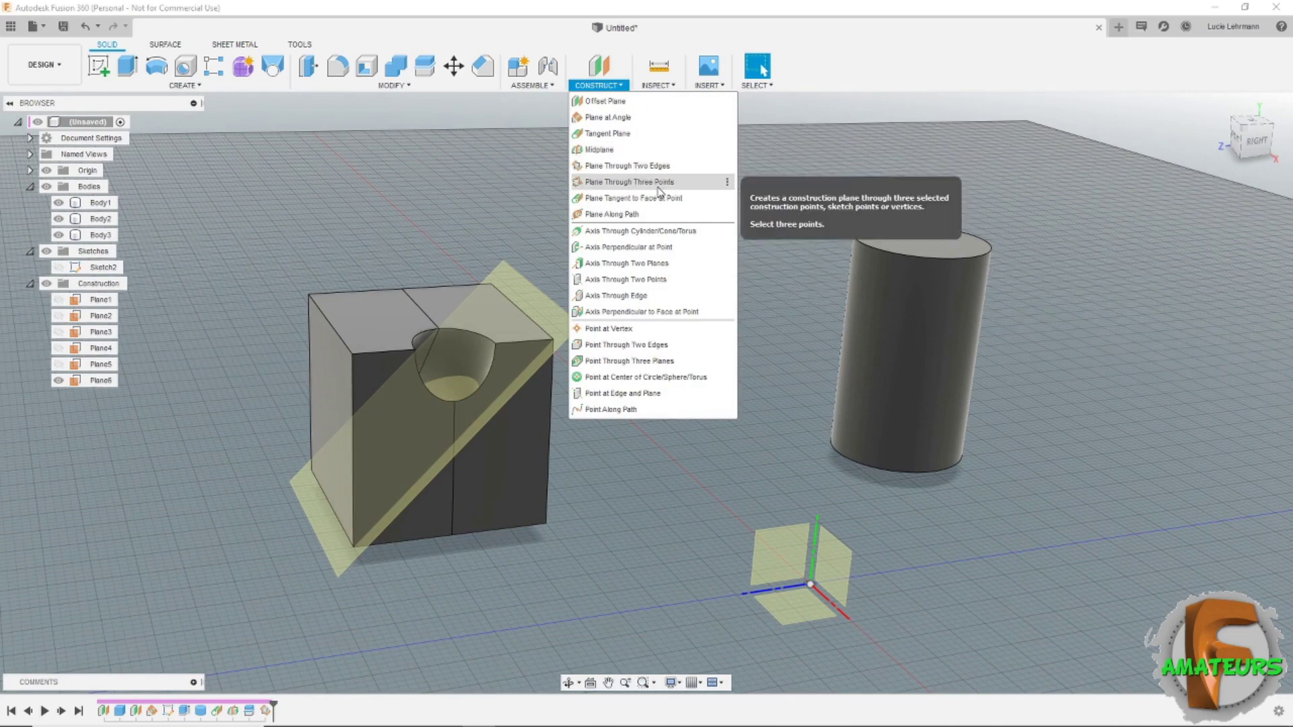
{"action": "left_click", "coordinate": [657, 182]}
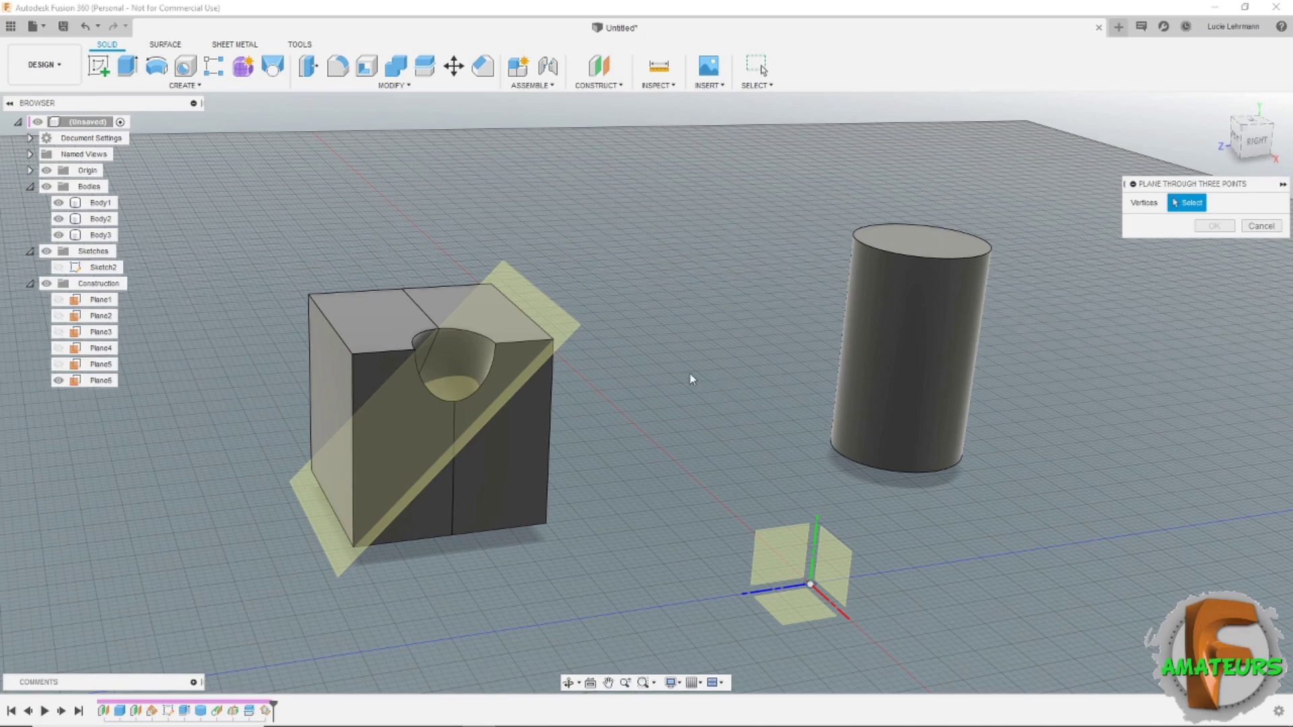
{"action": "left_click", "coordinate": [553, 340]}
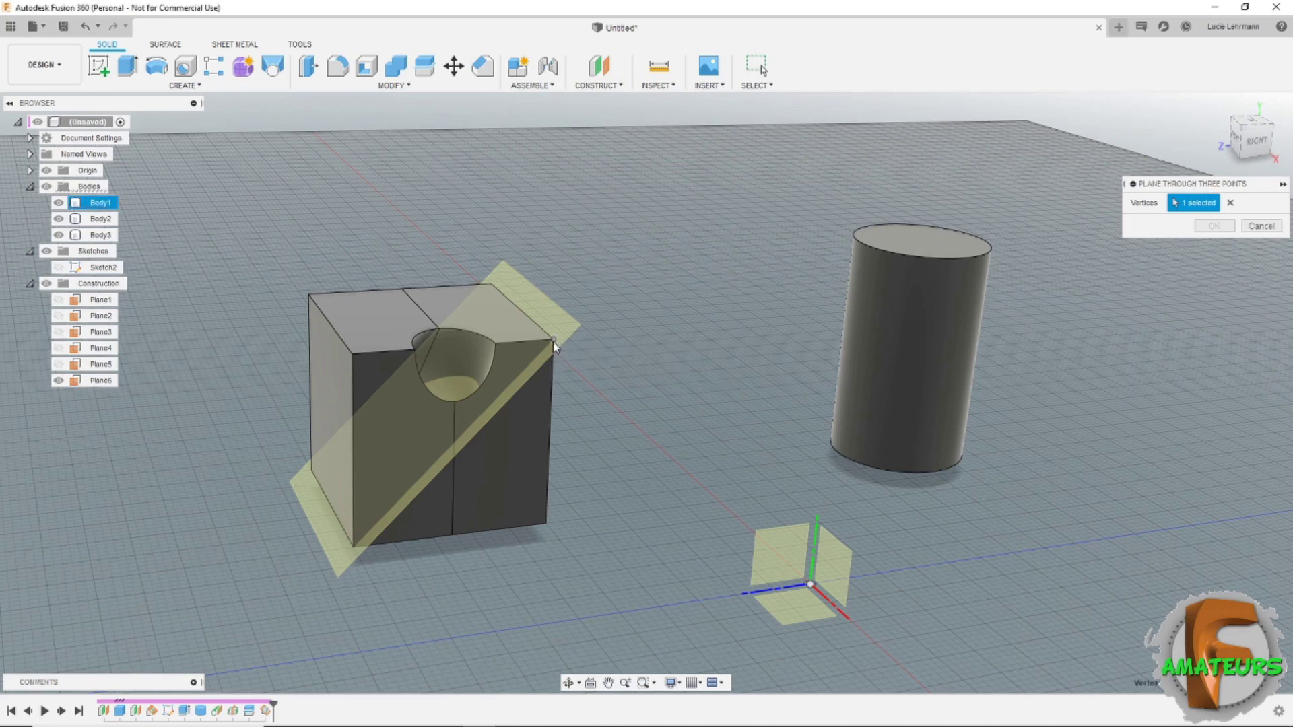
{"action": "left_click", "coordinate": [360, 547]}
{"action": "left_click", "coordinate": [309, 295]}
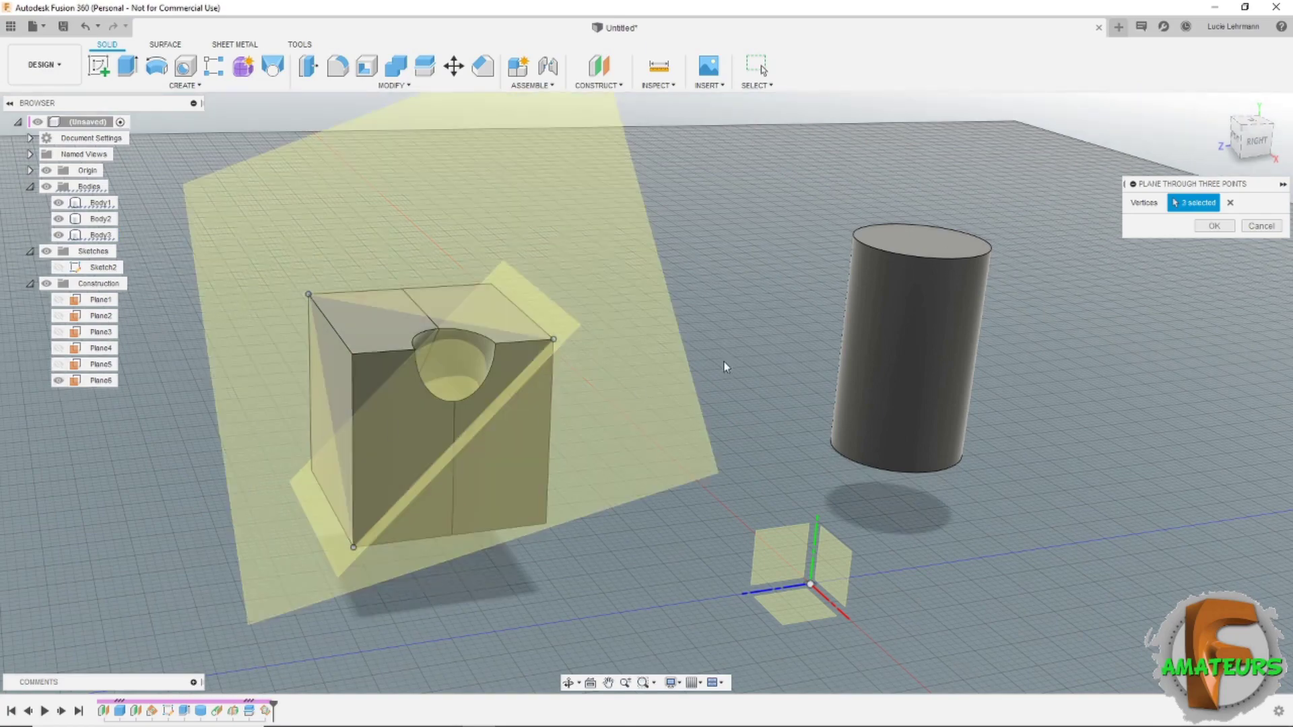
{"action": "left_click", "coordinate": [1193, 229]}
{"action": "mouse_move", "coordinate": [895, 283]}
{"action": "middle_mouse_down", "text": "shift"}
{"action": "mouse_move", "coordinate": [941, 277]}
{"action": "mouse_move", "coordinate": [536, 284]}
{"action": "mouse_move", "coordinate": [499, 296]}
{"action": "middle_mouse_up", "text": "shift"}
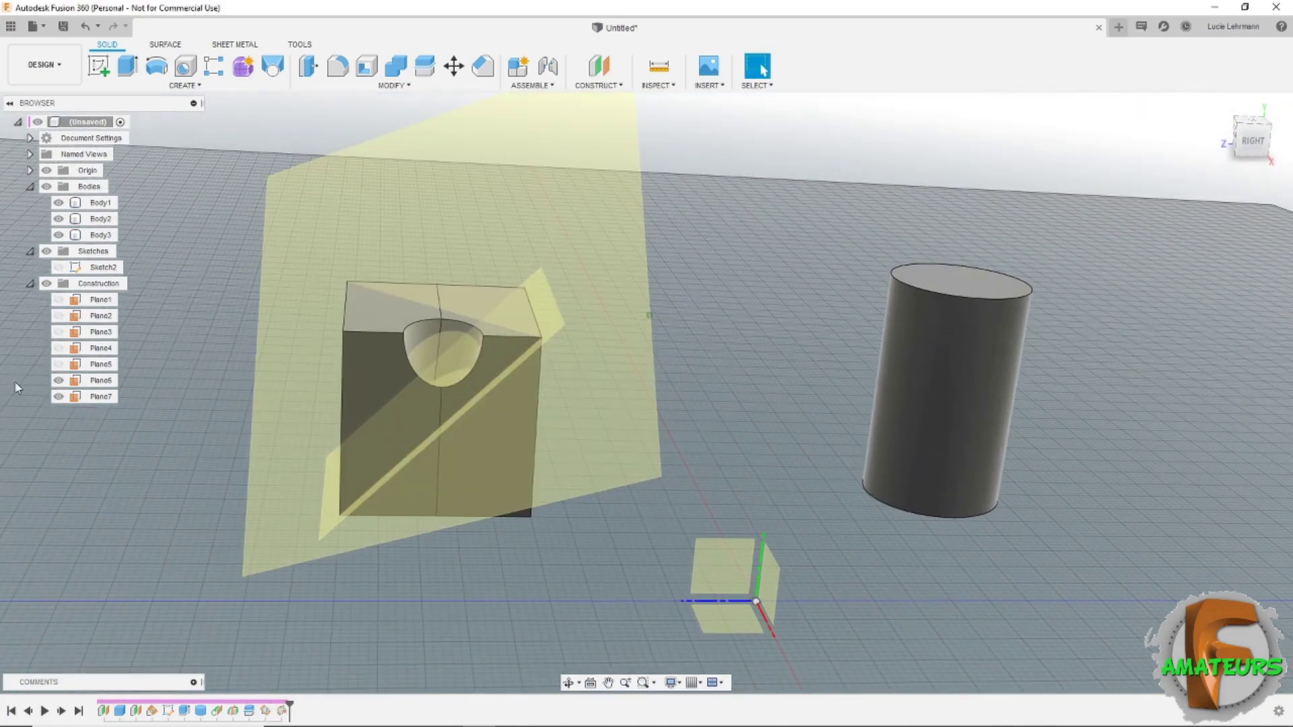
{"action": "left_click", "coordinate": [57, 380]}
{"action": "mouse_move", "coordinate": [353, 354]}
{"action": "middle_mouse_down", "text": "shift"}
{"action": "mouse_move", "coordinate": [879, 265]}
{"action": "mouse_move", "coordinate": [680, 190]}
{"action": "mouse_move", "coordinate": [680, 223]}
{"action": "middle_mouse_up", "text": "shift"}
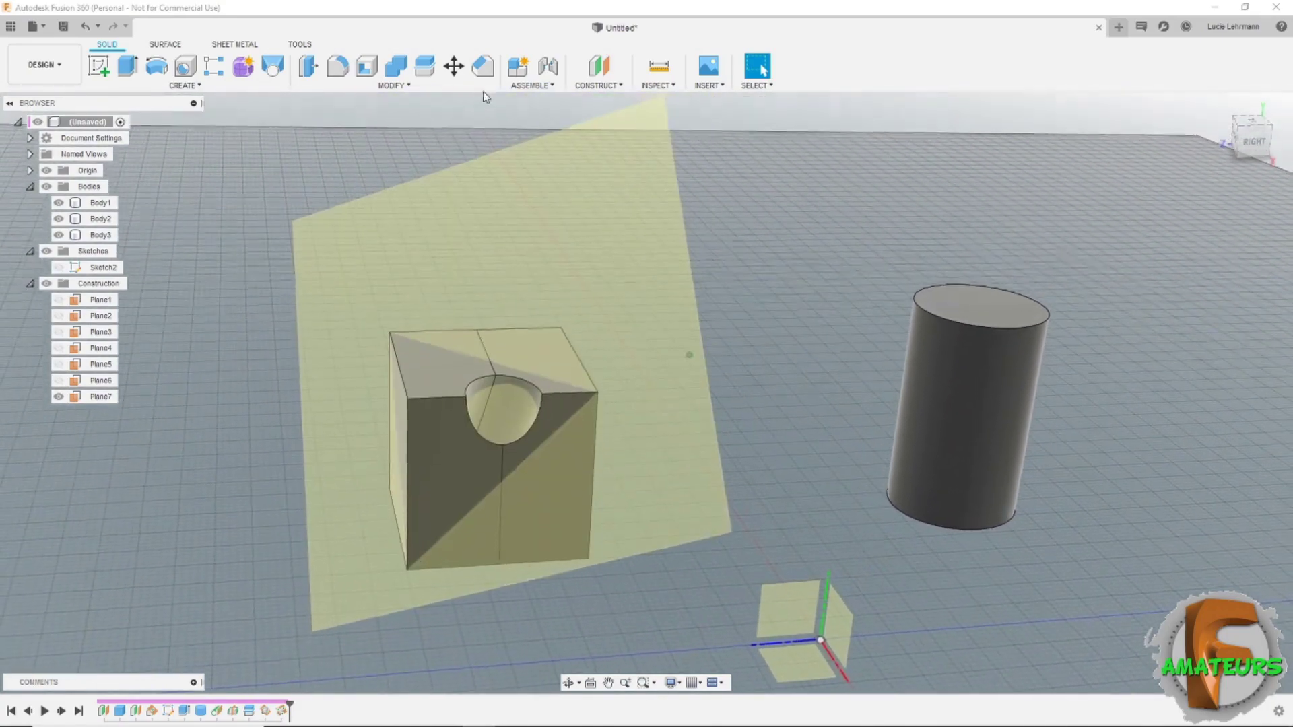
{"action": "left_click", "coordinate": [598, 86]}
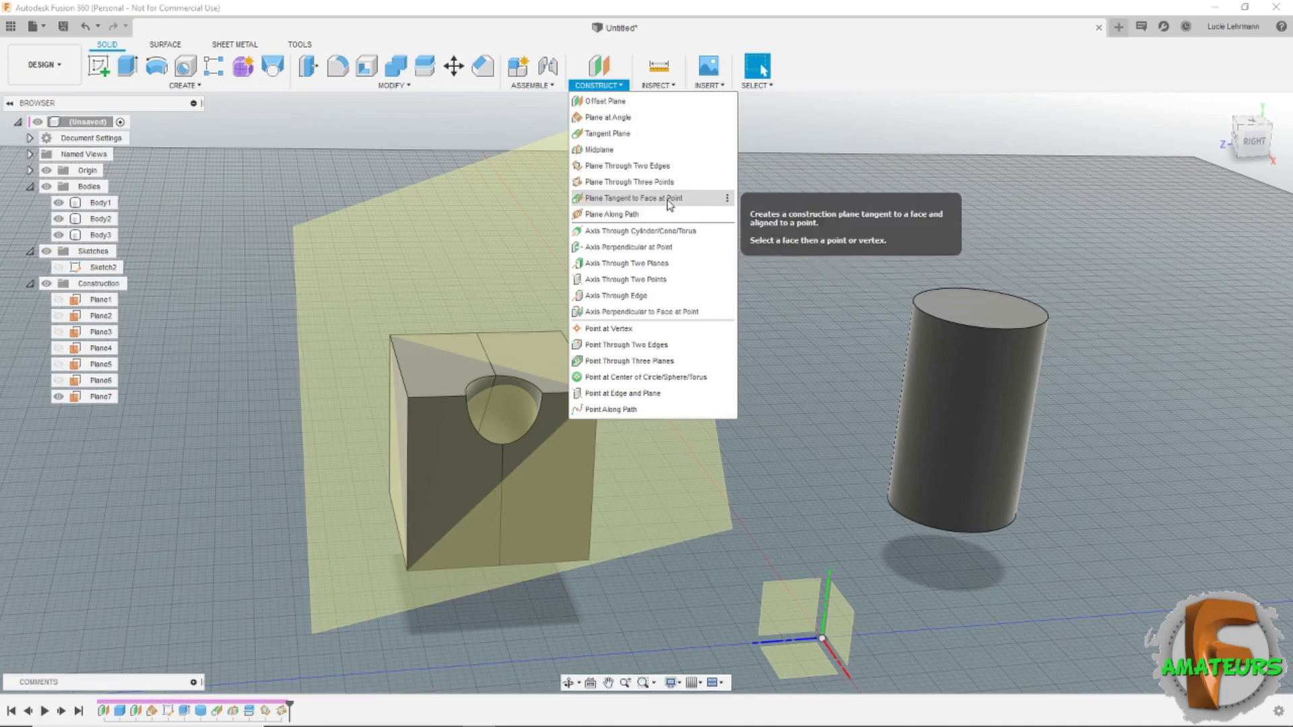
{"action": "left_click", "coordinate": [808, 335]}
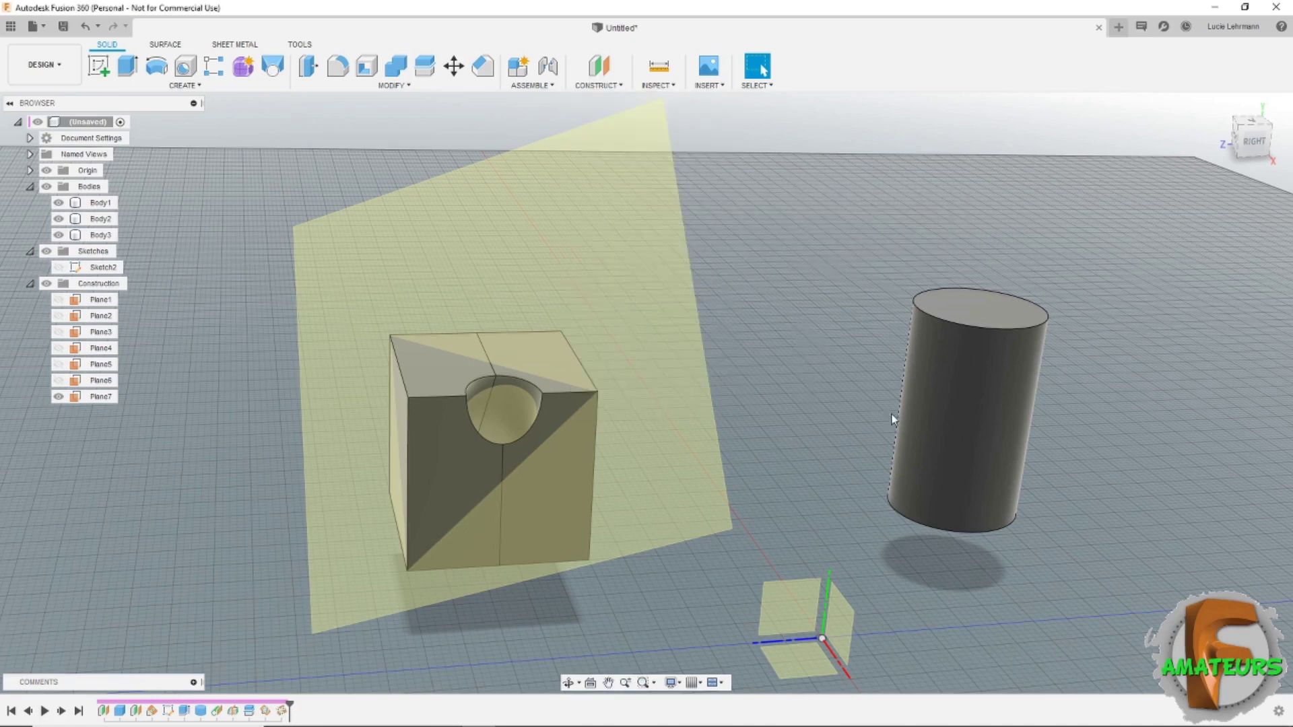
{"action": "left_click", "coordinate": [999, 402]}
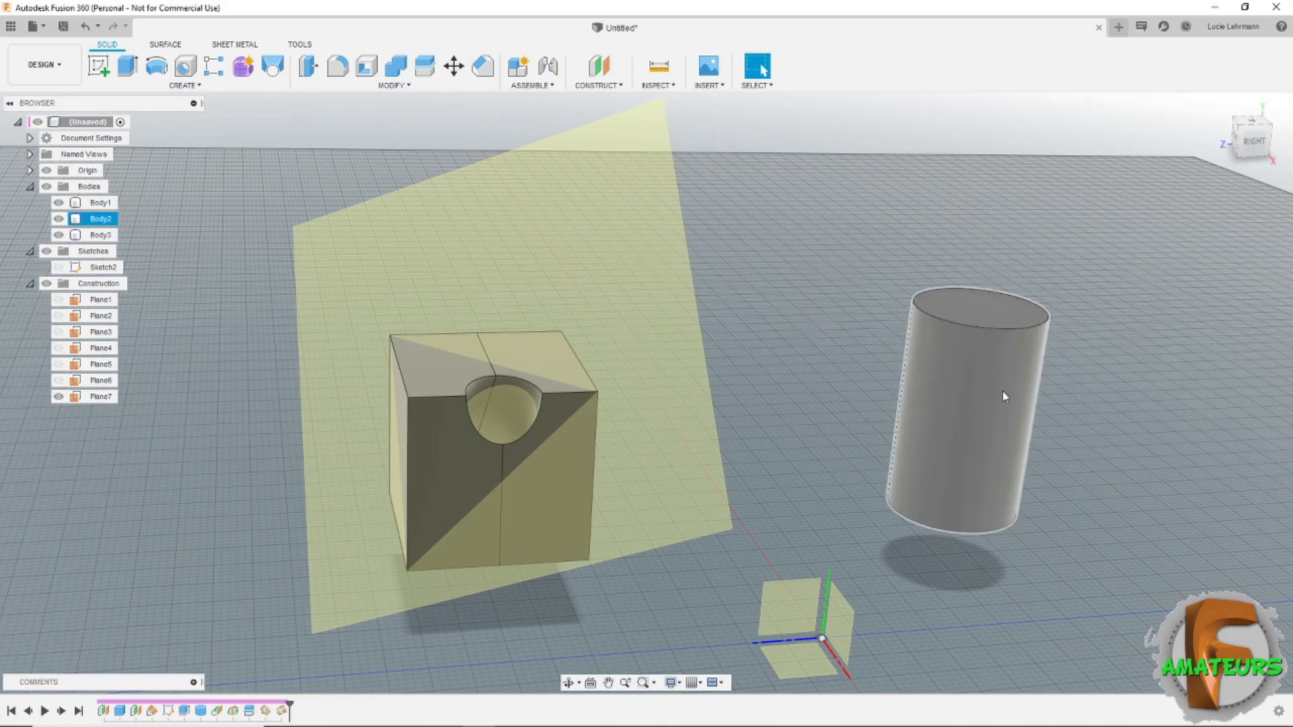
Start a sketch on the side origin plane and draw a line from left of the cylinder to above its right side
{"action": "key", "text": "Escape"}
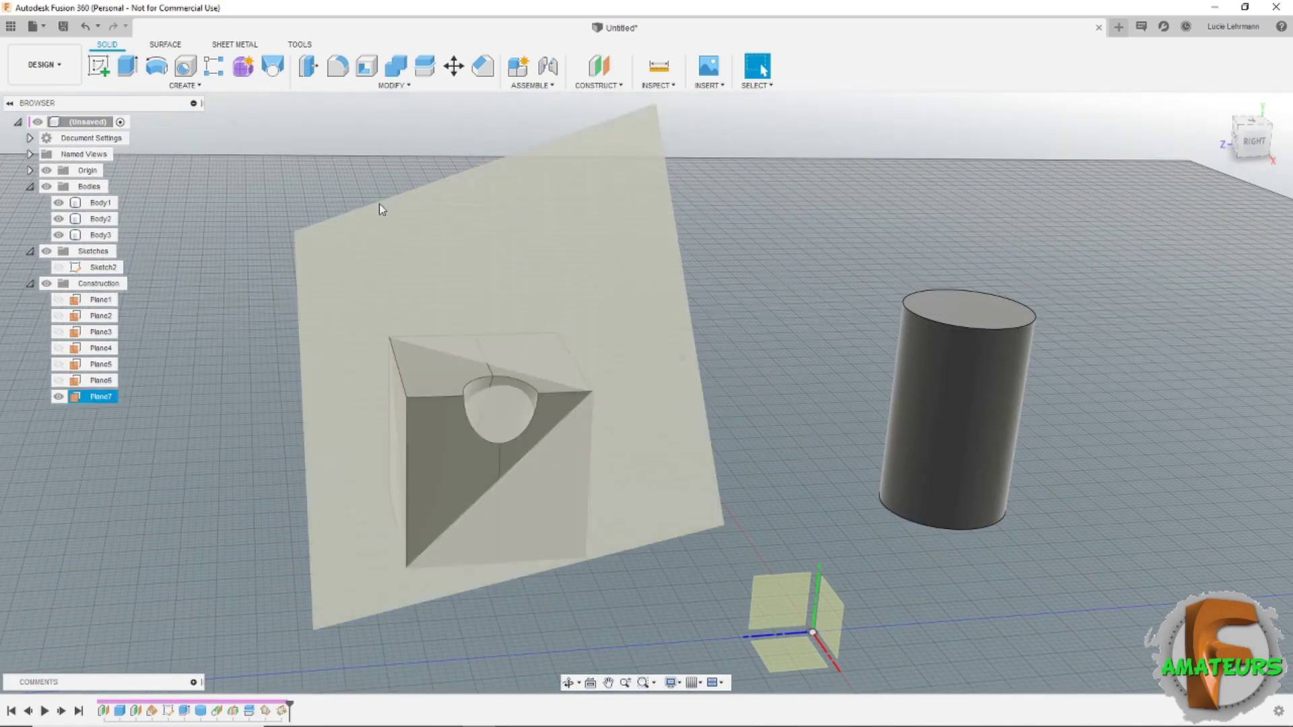
{"action": "left_click", "coordinate": [98, 67]}
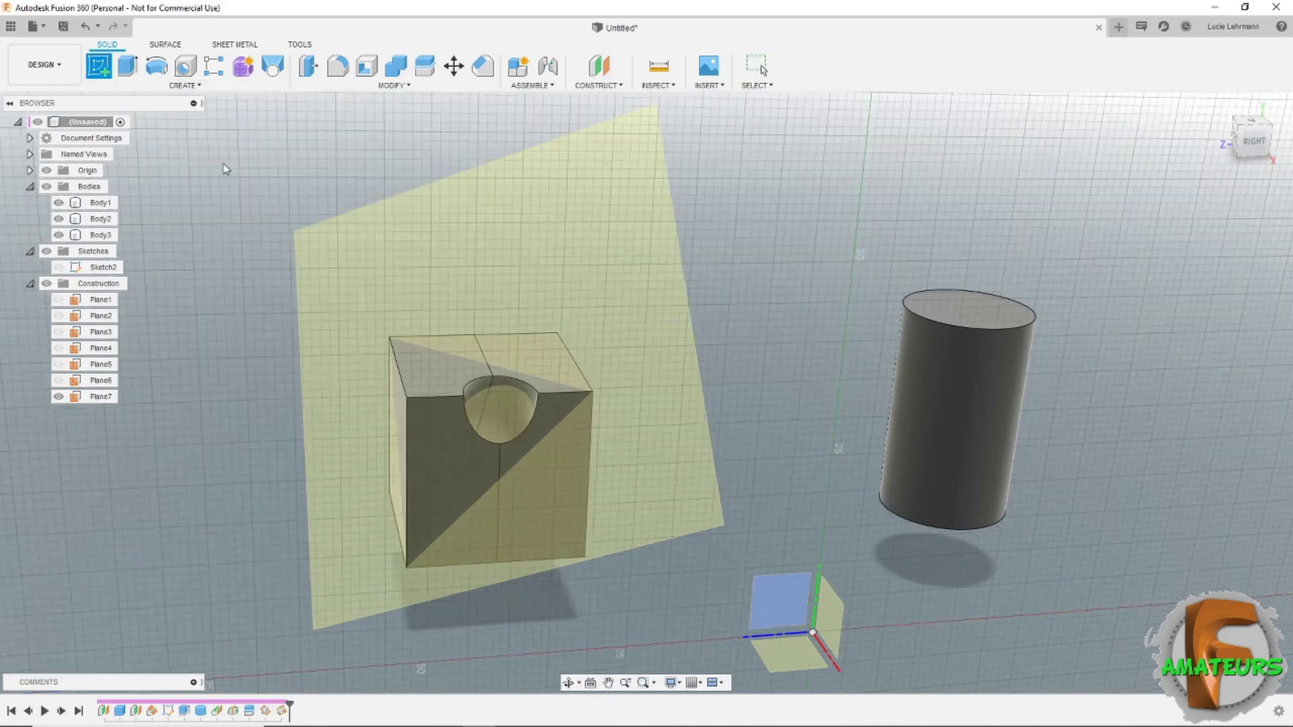
{"action": "left_click", "coordinate": [822, 591]}
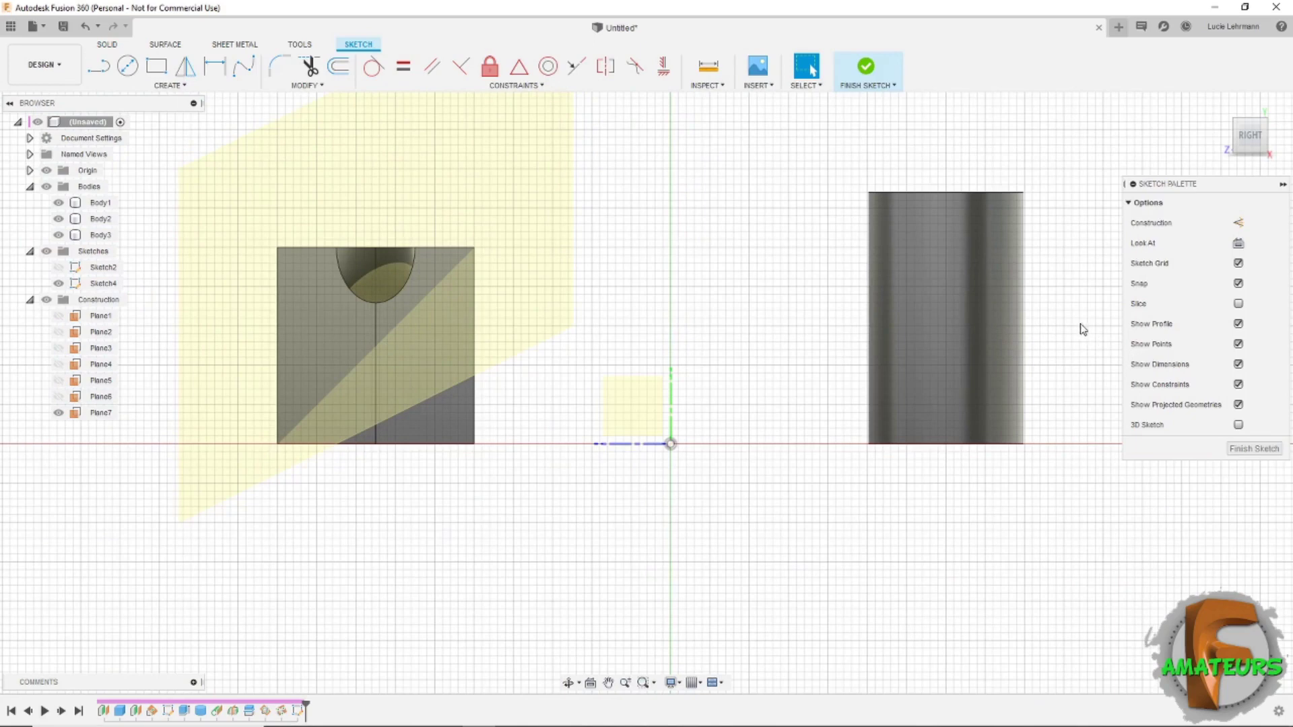
{"action": "left_click", "coordinate": [99, 66]}
{"action": "left_click", "coordinate": [827, 404]}
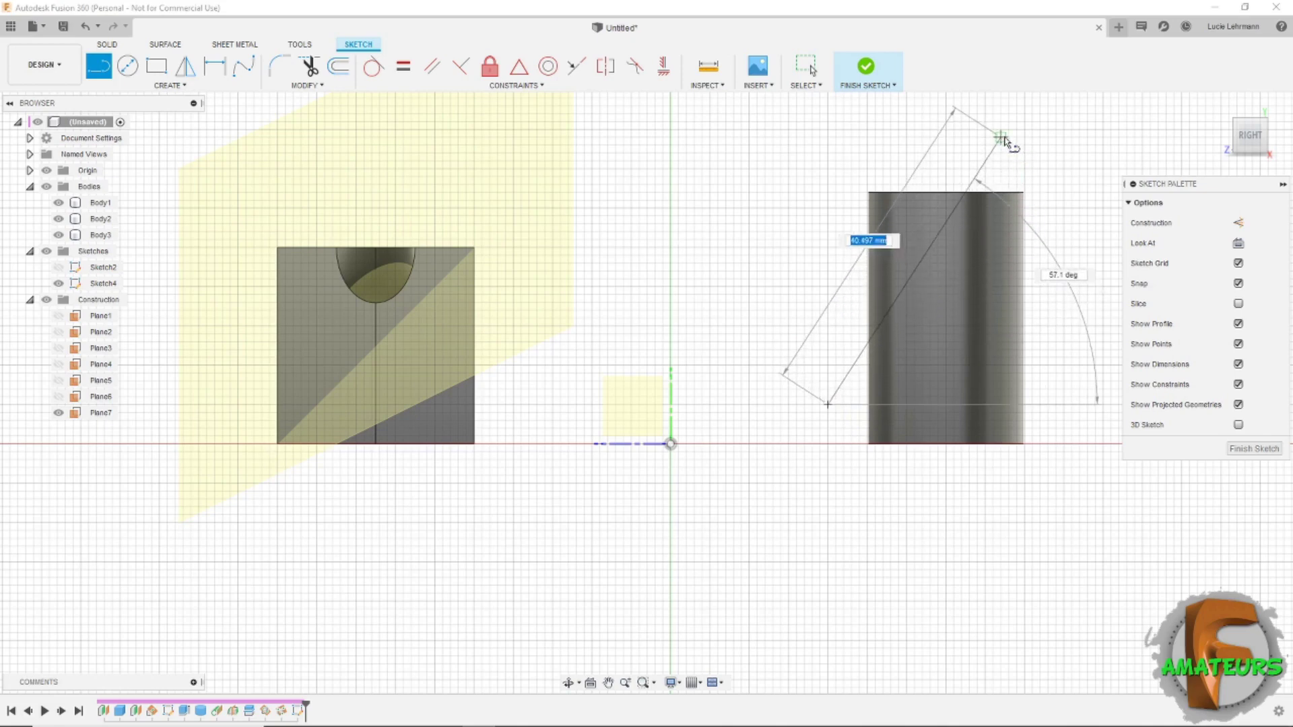
{"action": "left_click", "coordinate": [1001, 128]}
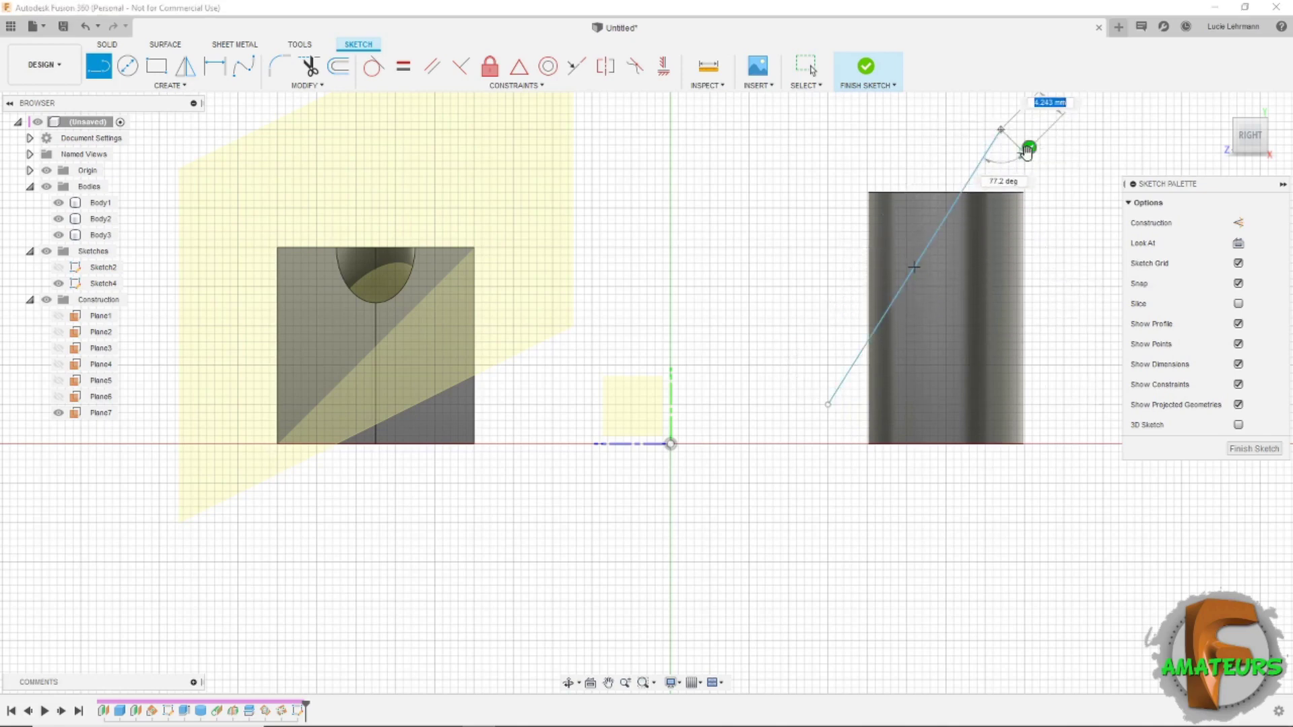
{"action": "key", "text": "Escape"}
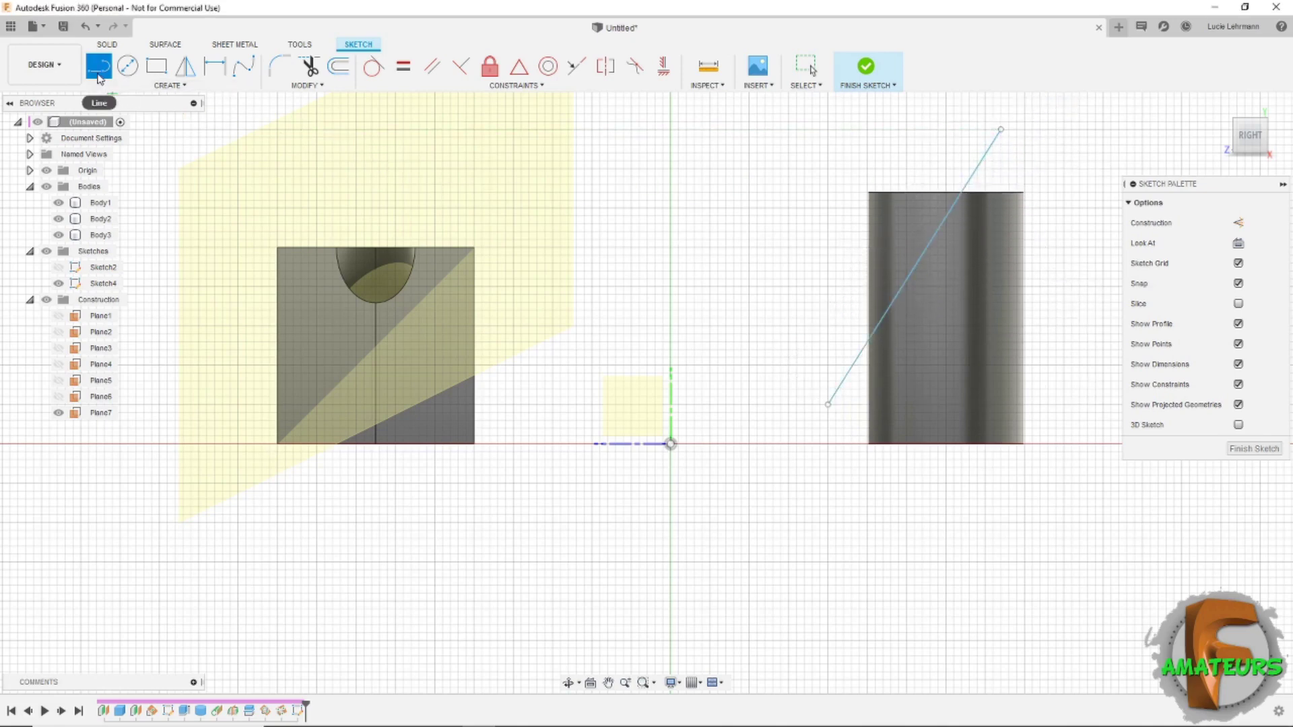
Draw a second line crossing the first, then finish the sketch
{"action": "left_click", "coordinate": [99, 79]}
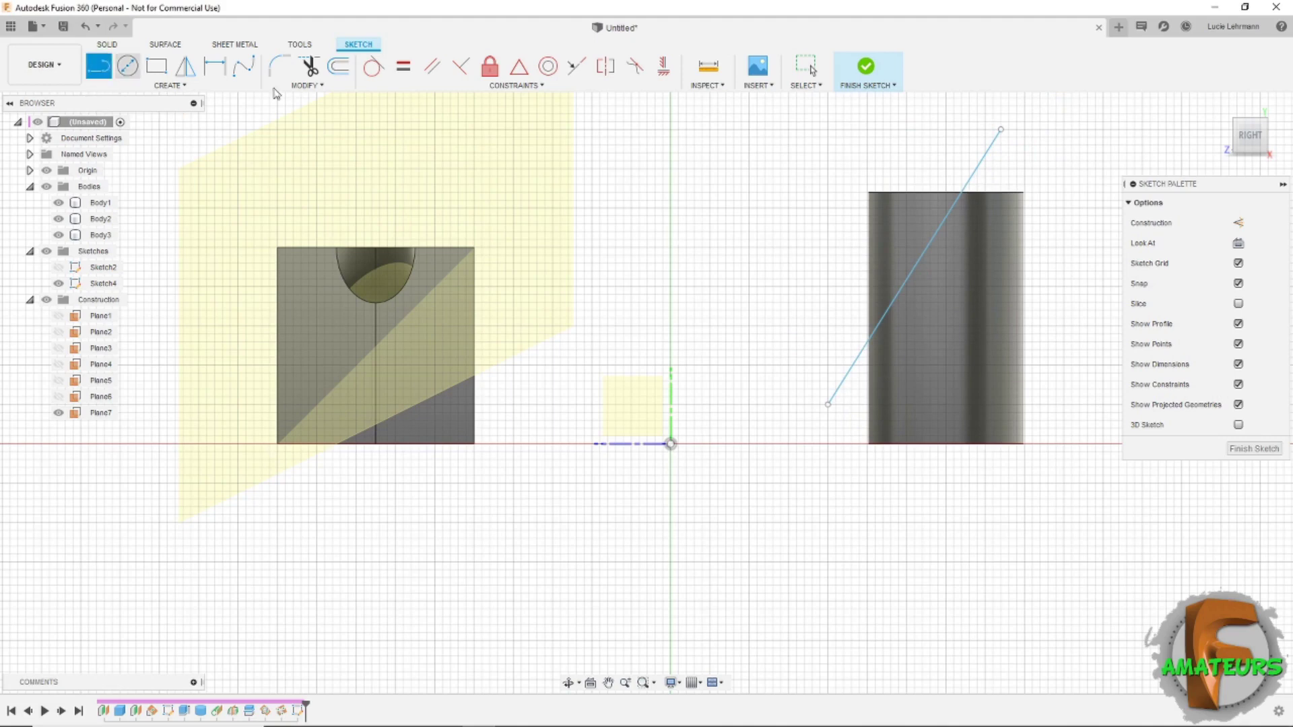
{"action": "left_click", "coordinate": [827, 169]}
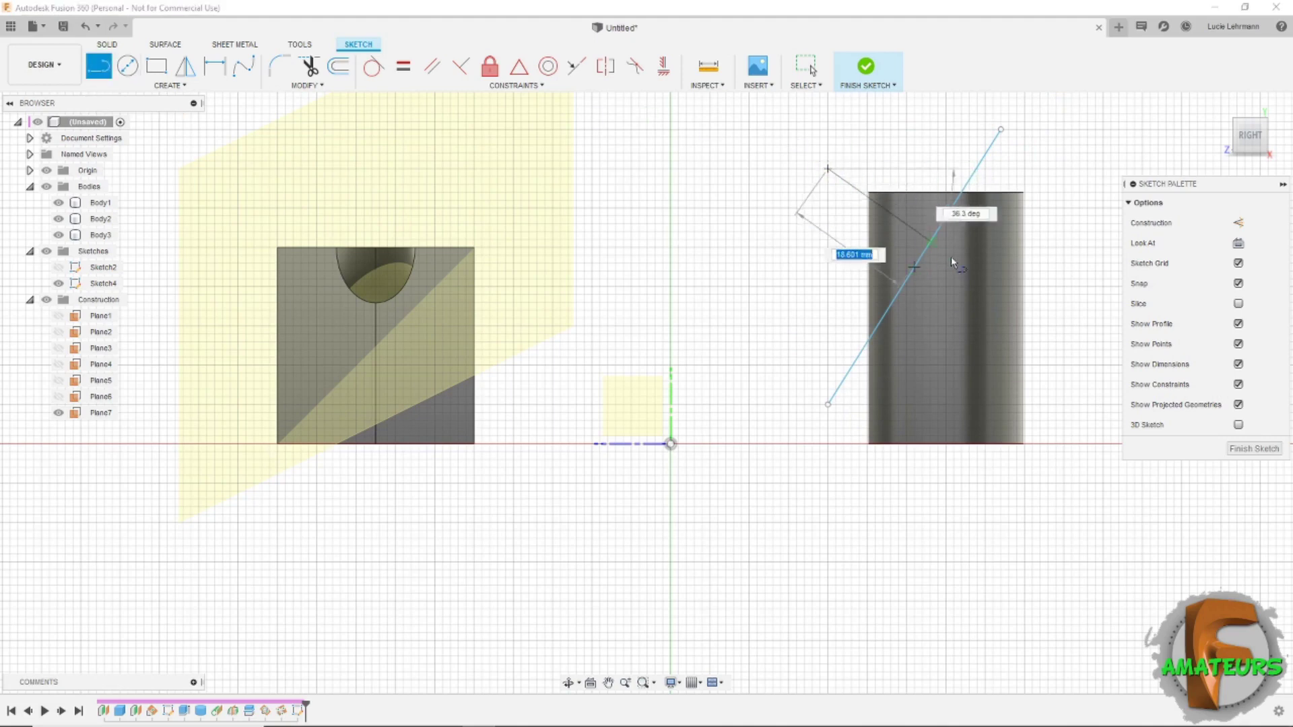
{"action": "left_click", "coordinate": [969, 310]}
{"action": "key", "text": "Escape"}
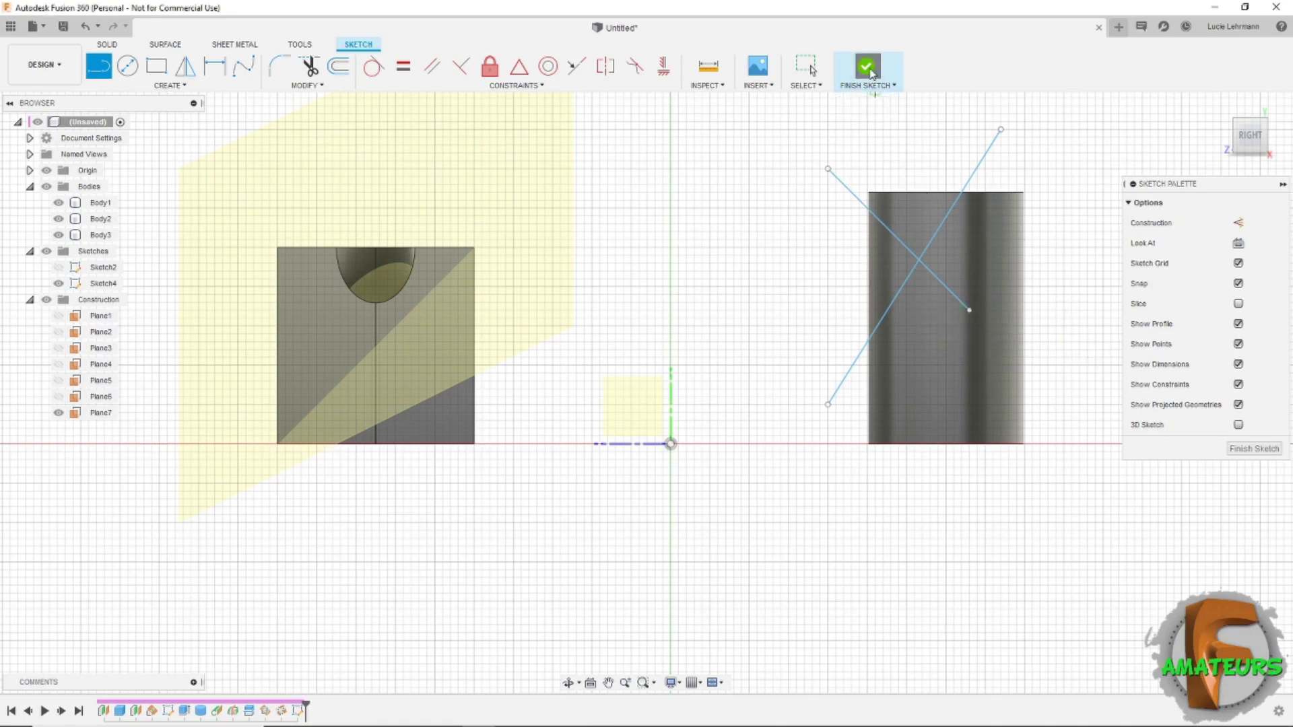
{"action": "left_click", "coordinate": [873, 76]}
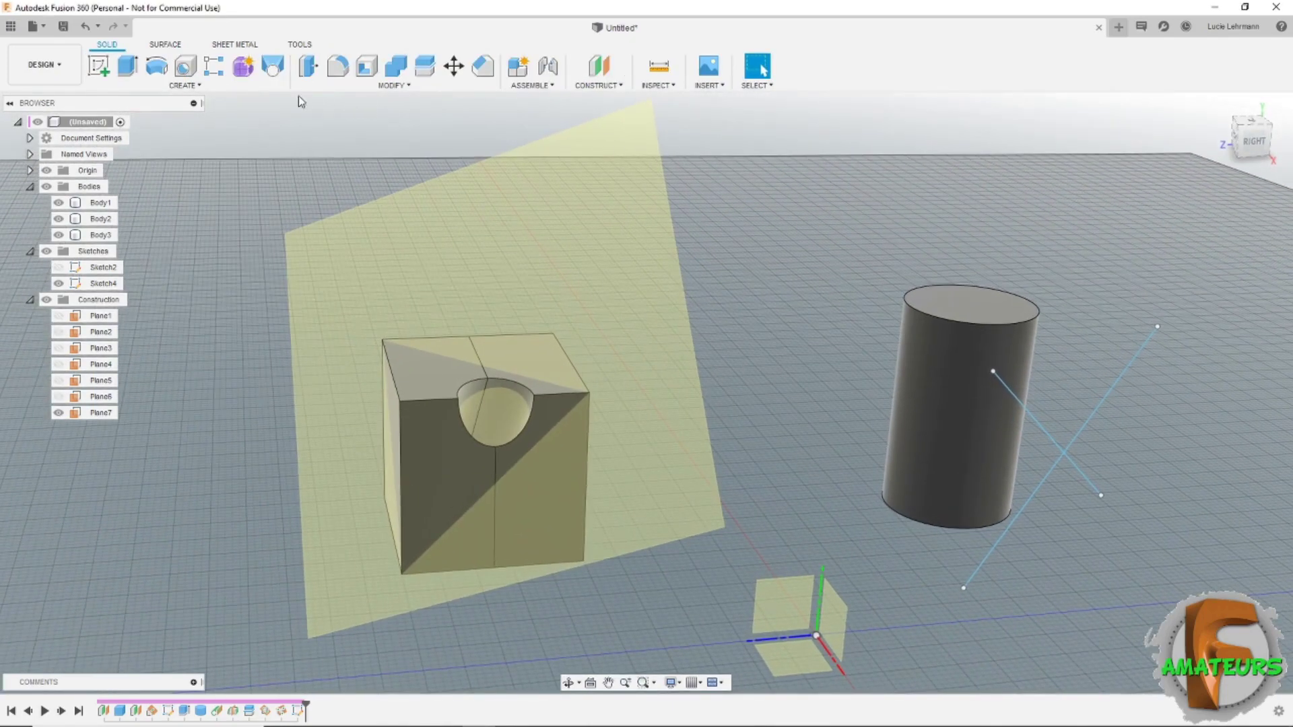
Split the cylinder in two with the first sketch line
{"action": "left_click", "coordinate": [433, 73]}
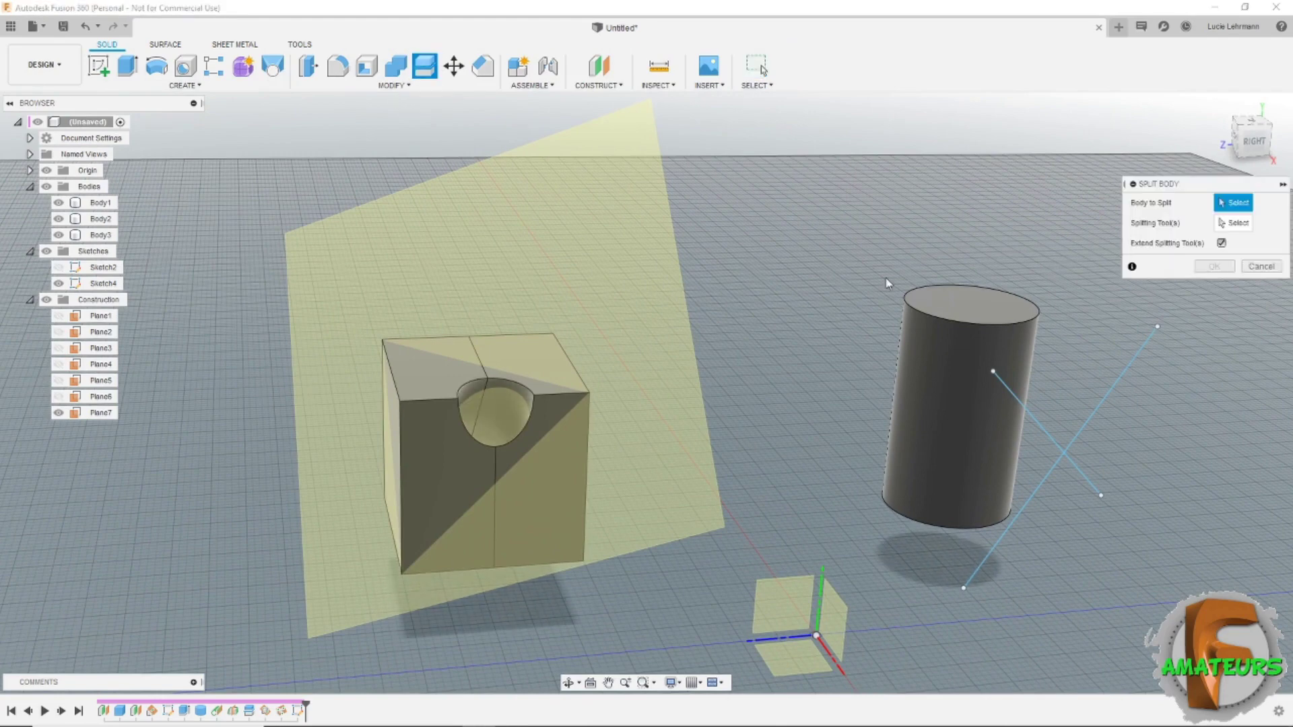
{"action": "left_click", "coordinate": [1012, 336]}
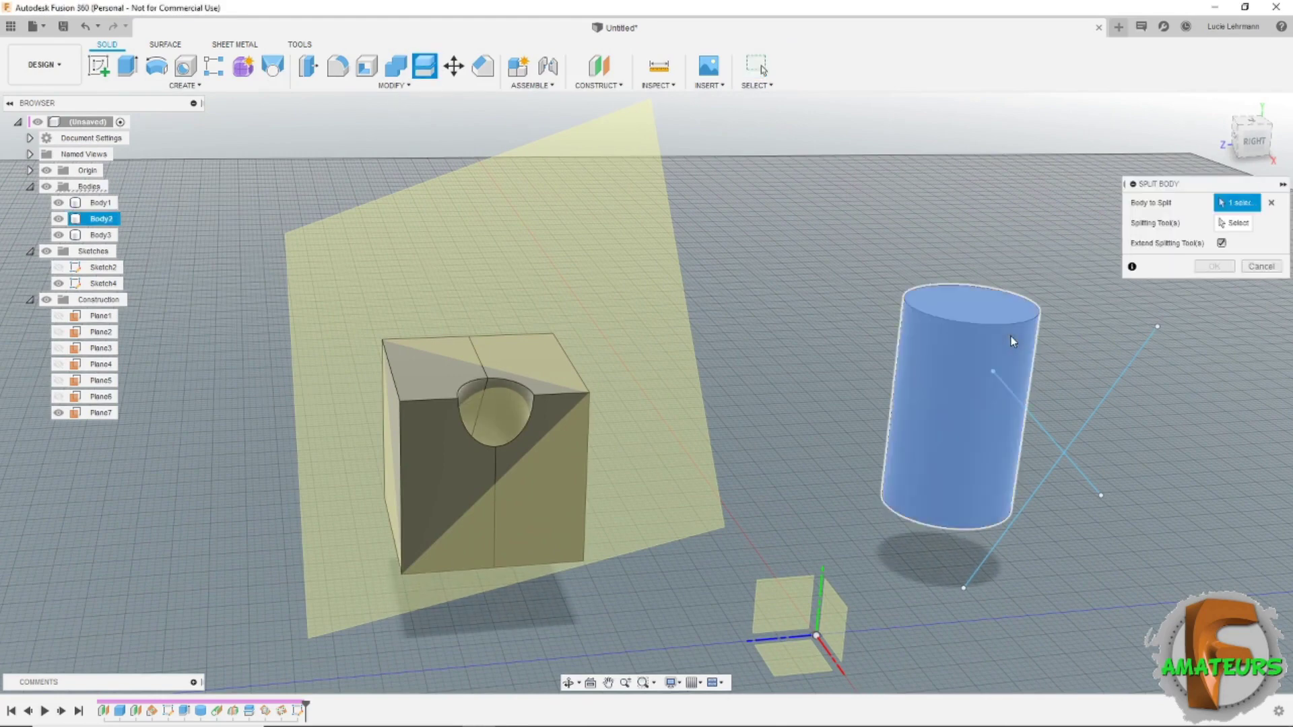
{"action": "left_click", "coordinate": [1236, 222]}
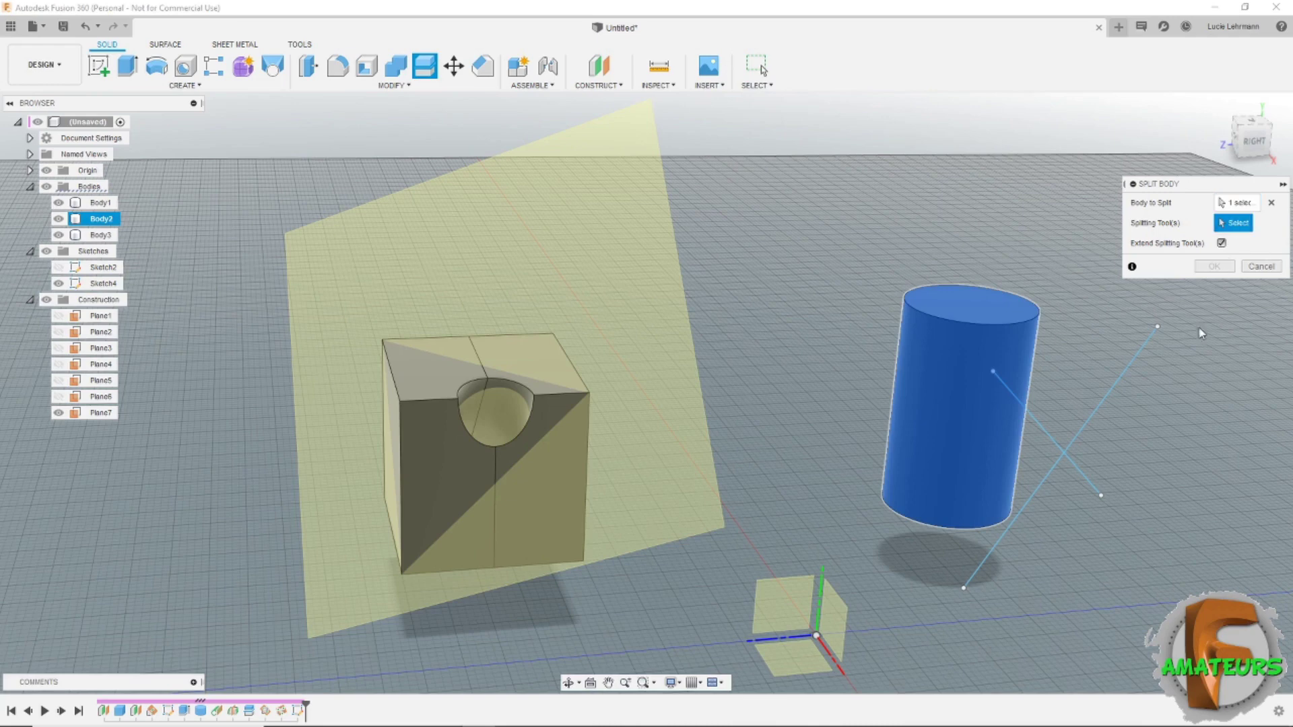
{"action": "left_click", "coordinate": [1141, 355]}
{"action": "left_click", "coordinate": [1213, 267]}
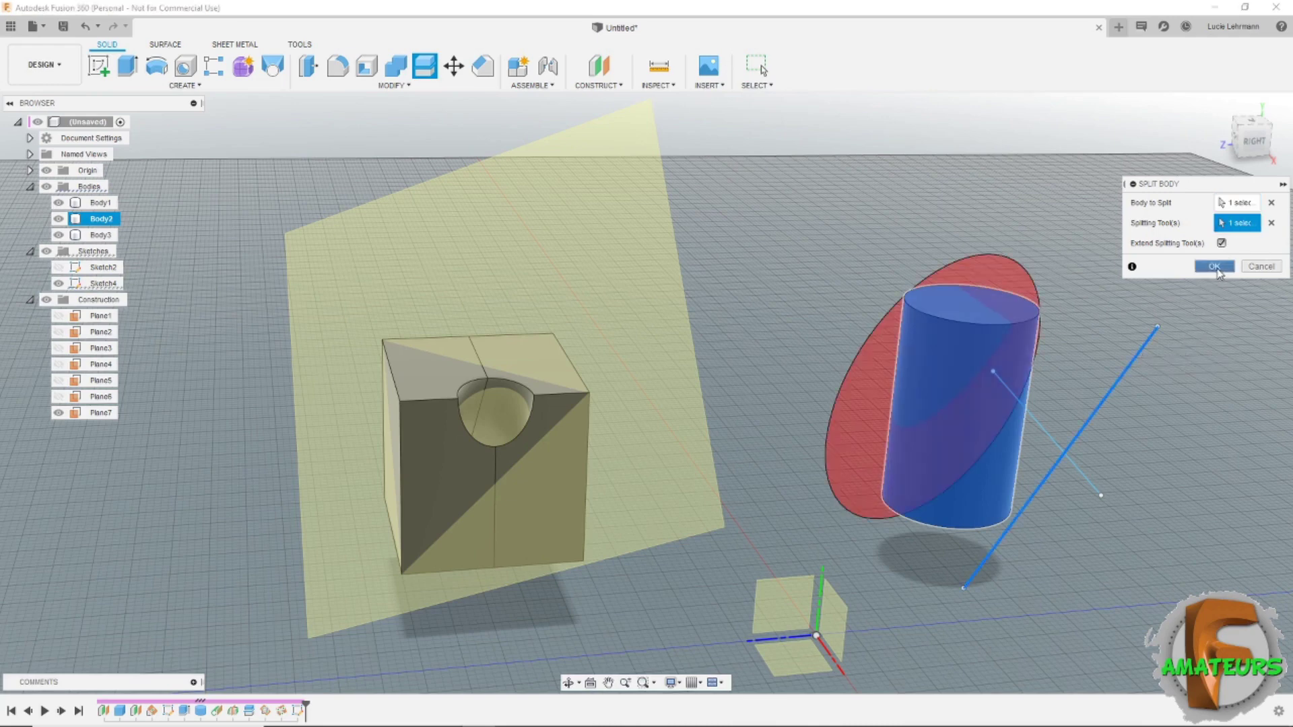
Split both cylinder pieces with the second sketch line
{"action": "left_click", "coordinate": [426, 66]}
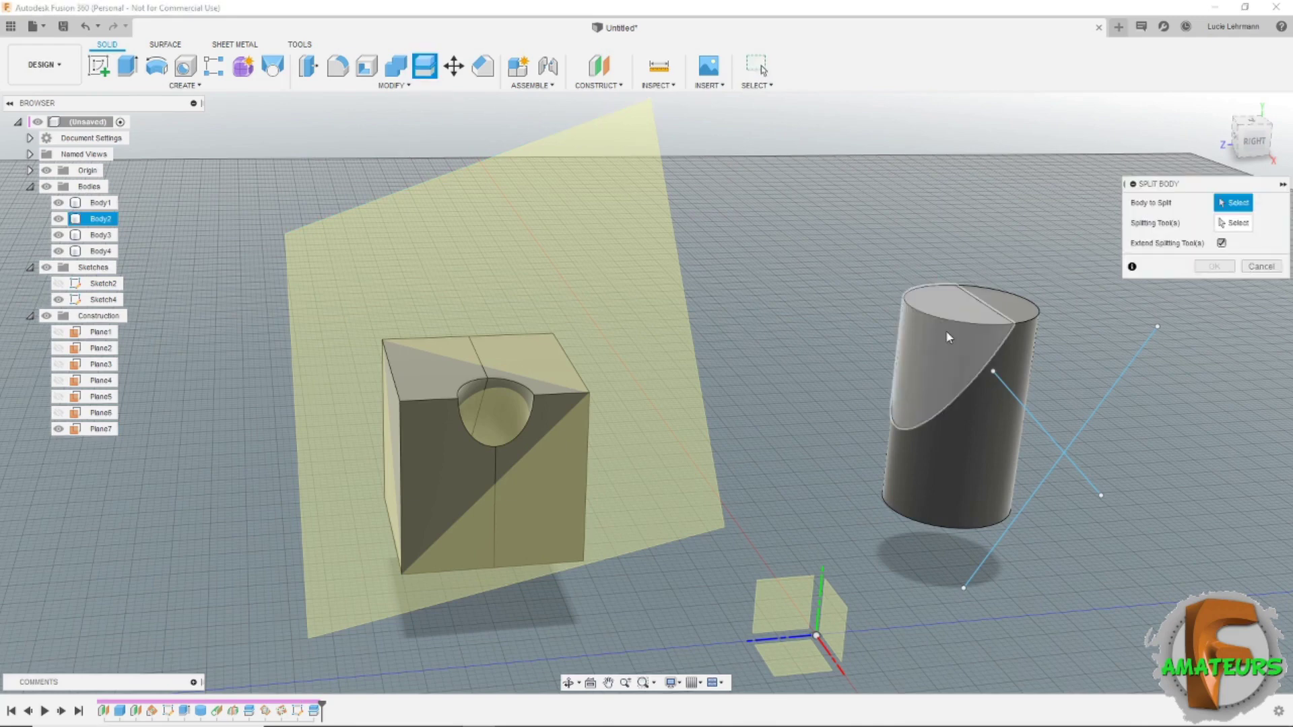
{"action": "left_click", "coordinate": [955, 361]}
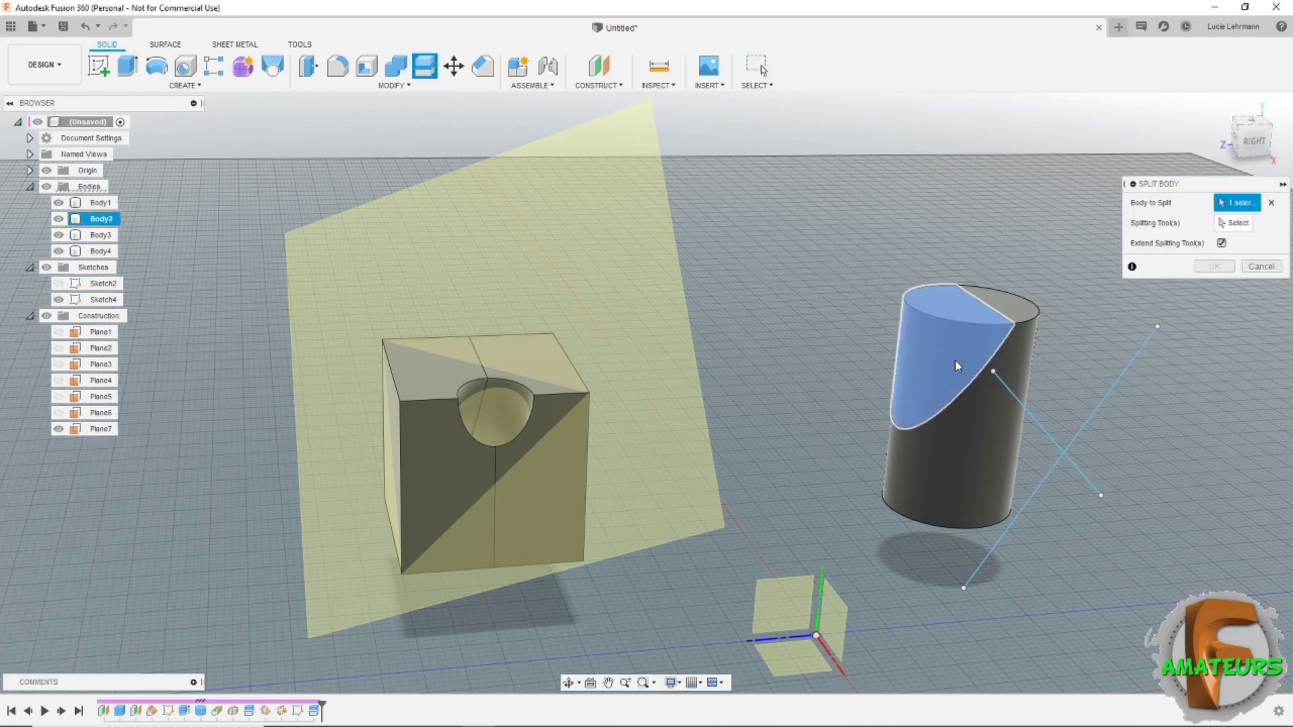
{"action": "left_click", "coordinate": [983, 409]}
{"action": "left_click", "coordinate": [1243, 224]}
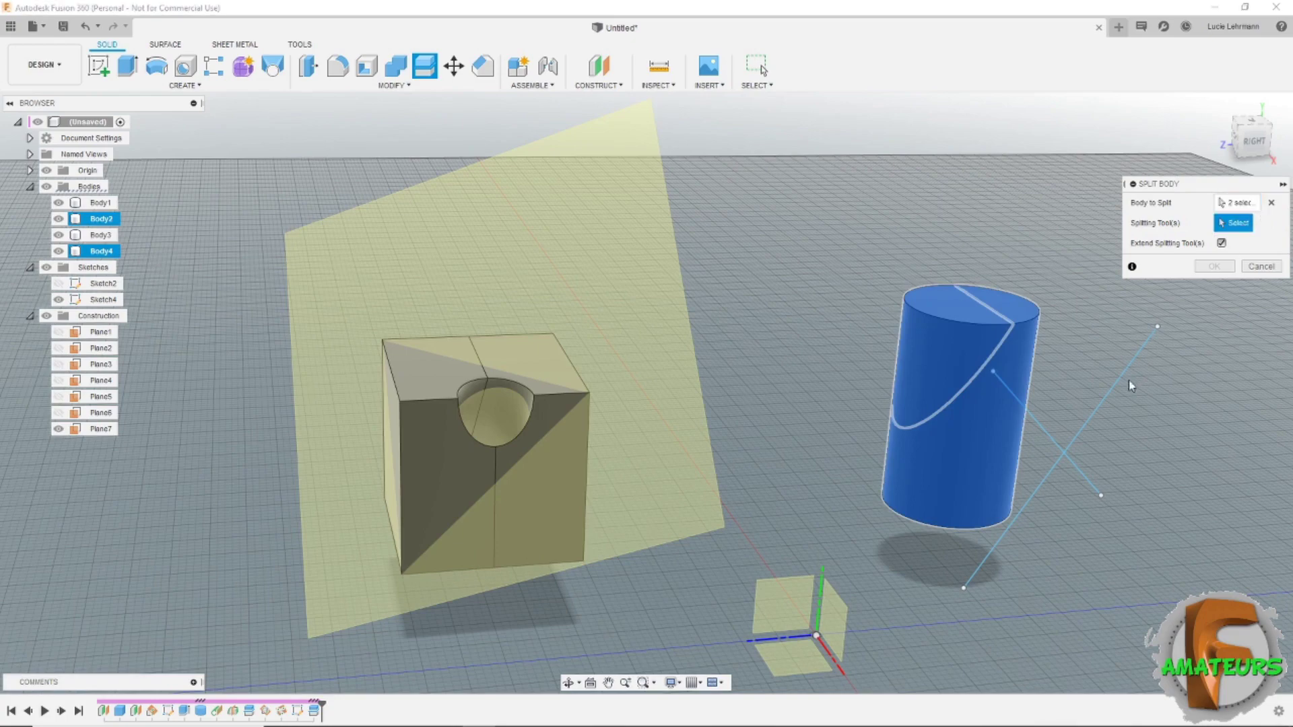
{"action": "left_click", "coordinate": [1060, 447]}
{"action": "left_click", "coordinate": [1219, 267]}
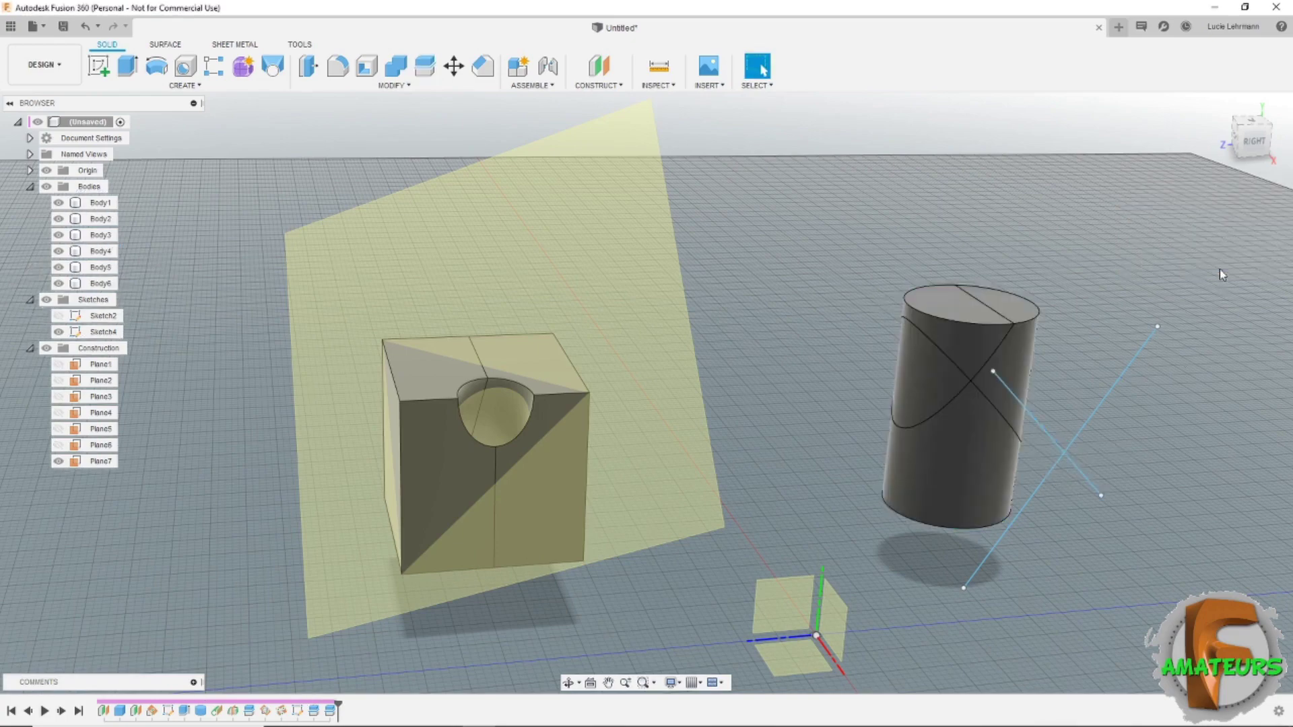
{"action": "middle_click_drag", "start_coordinate": [1218, 275], "coordinate": [1161, 207]}
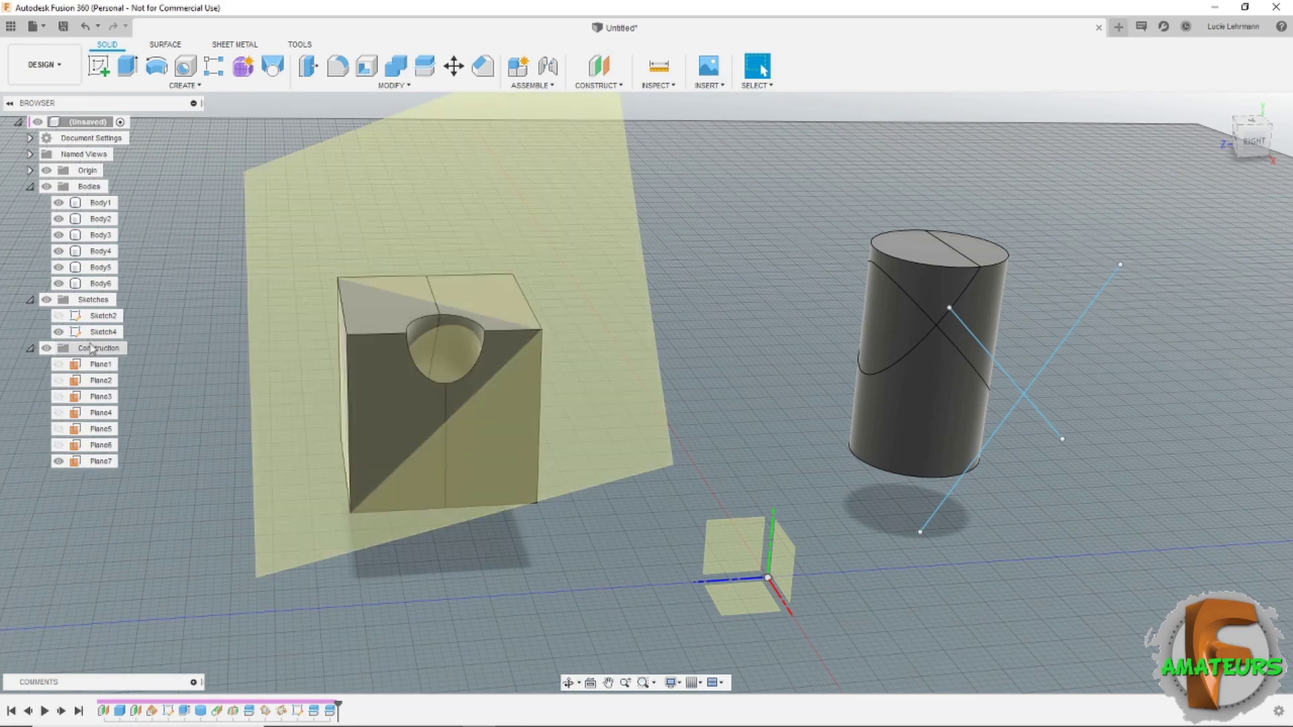
Hide the crossing-lines sketch and create Plane8 tangent to the cylinder's curved face at a point
{"action": "left_click", "coordinate": [59, 332]}
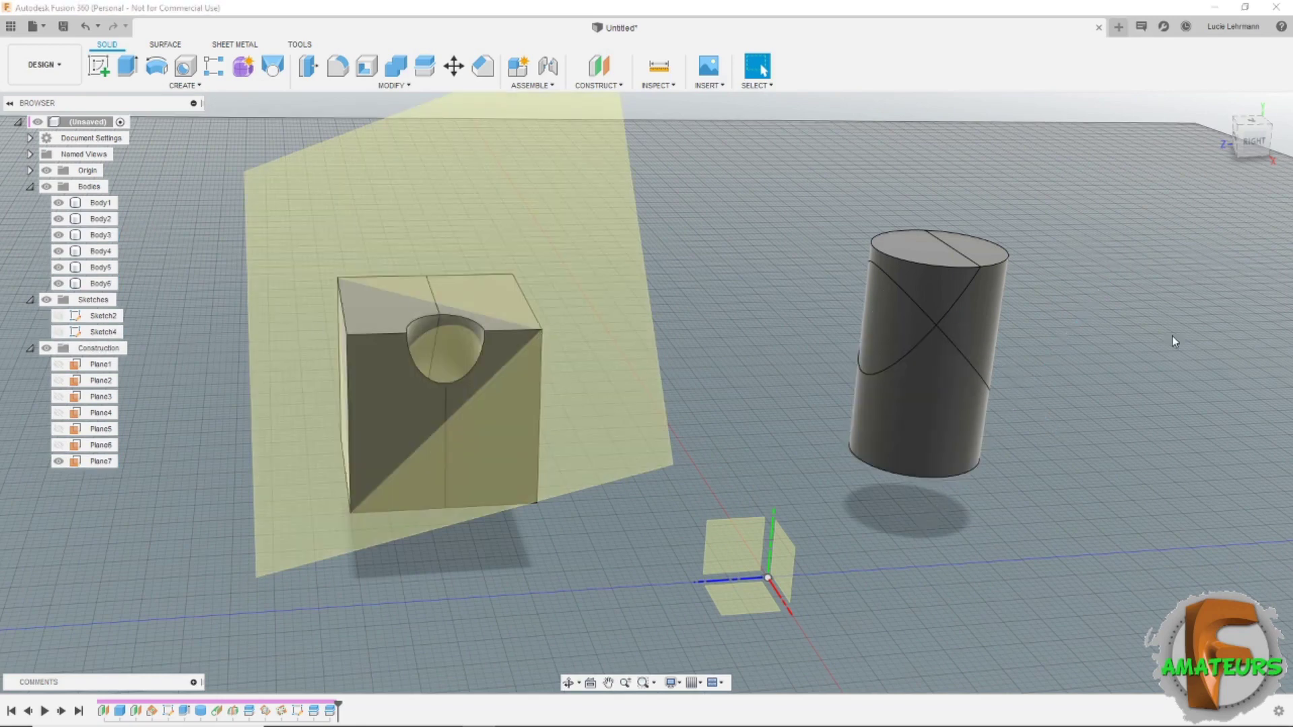
{"action": "left_click", "coordinate": [605, 86]}
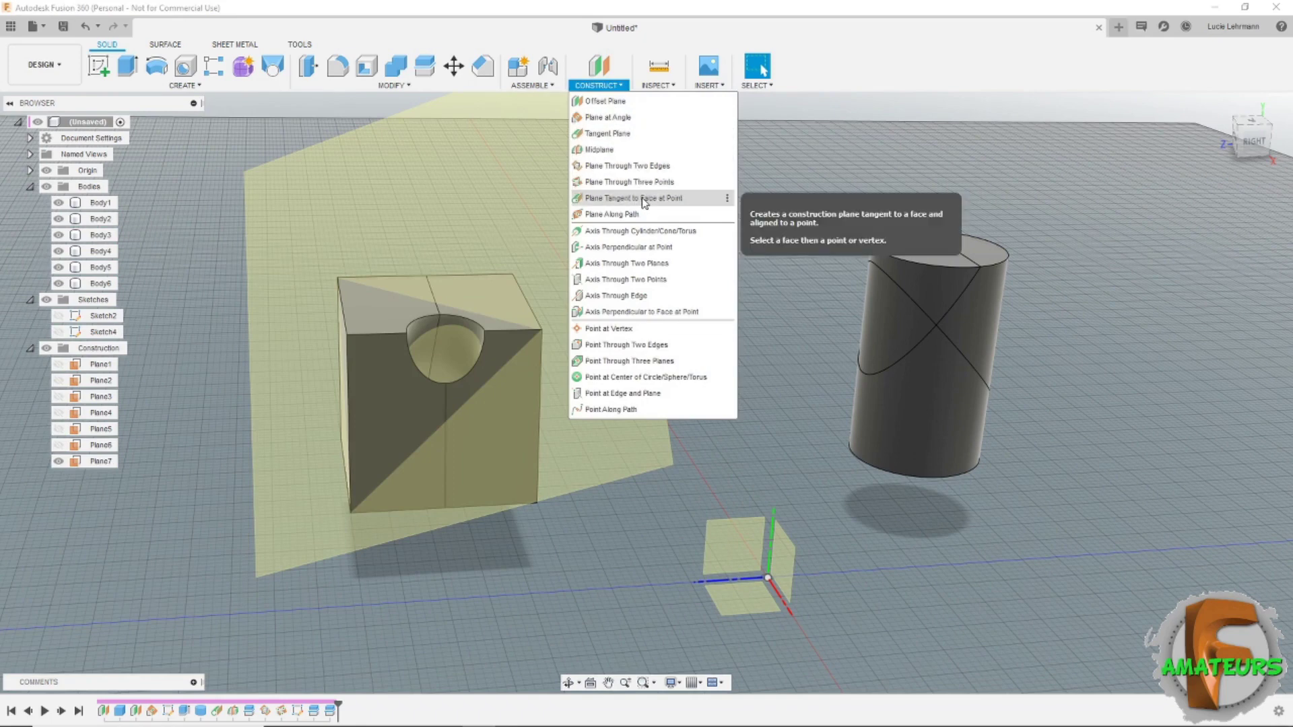
{"action": "left_click", "coordinate": [675, 199]}
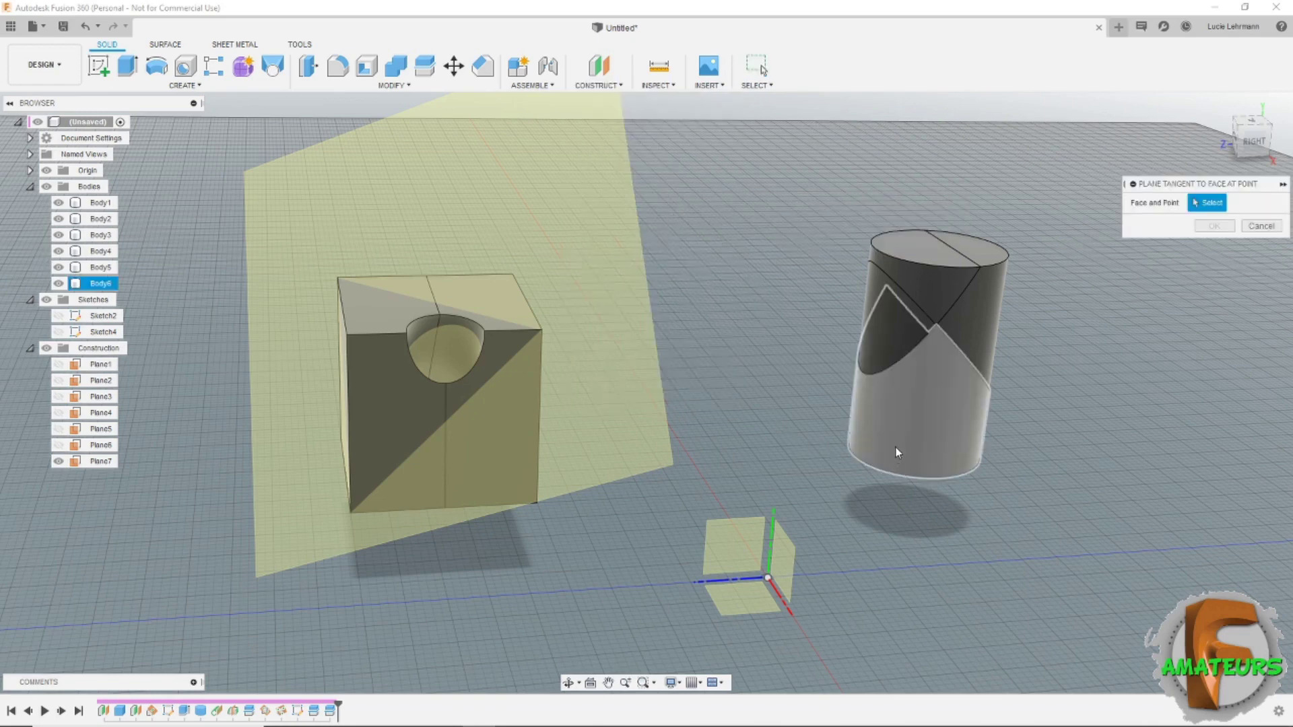
{"action": "left_click", "coordinate": [939, 398]}
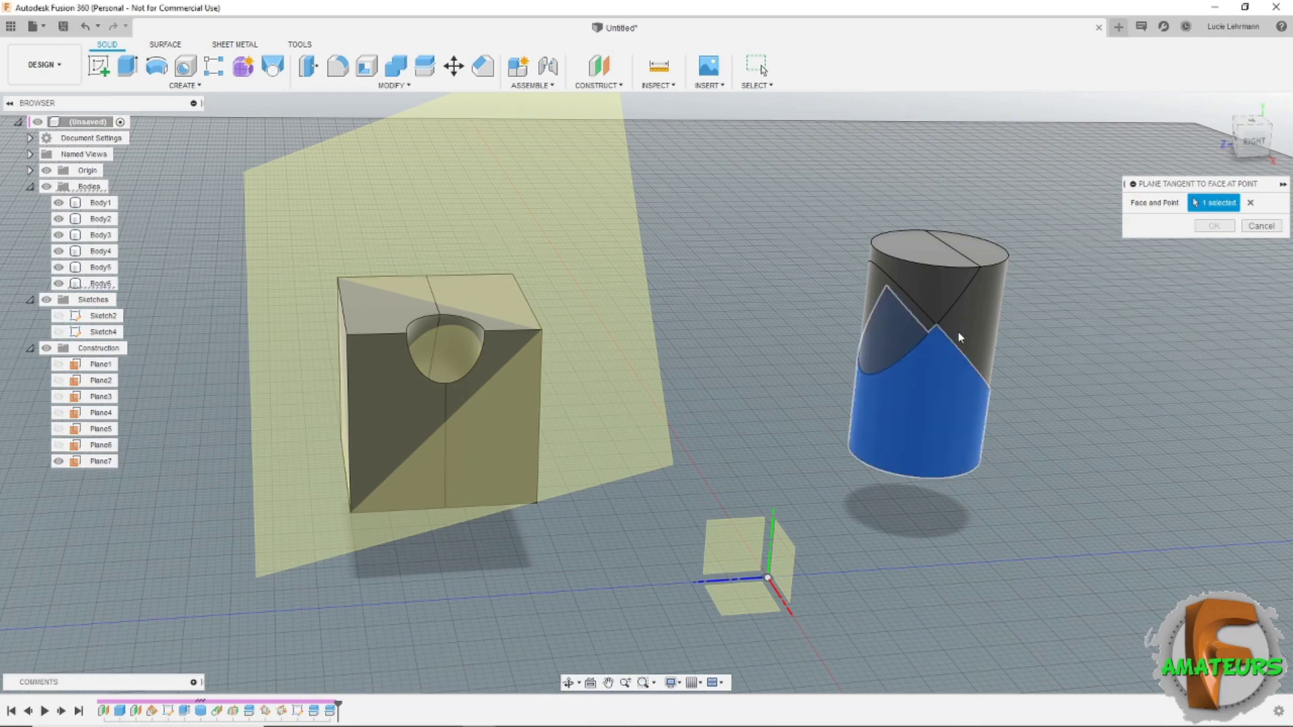
{"action": "left_click", "coordinate": [937, 329]}
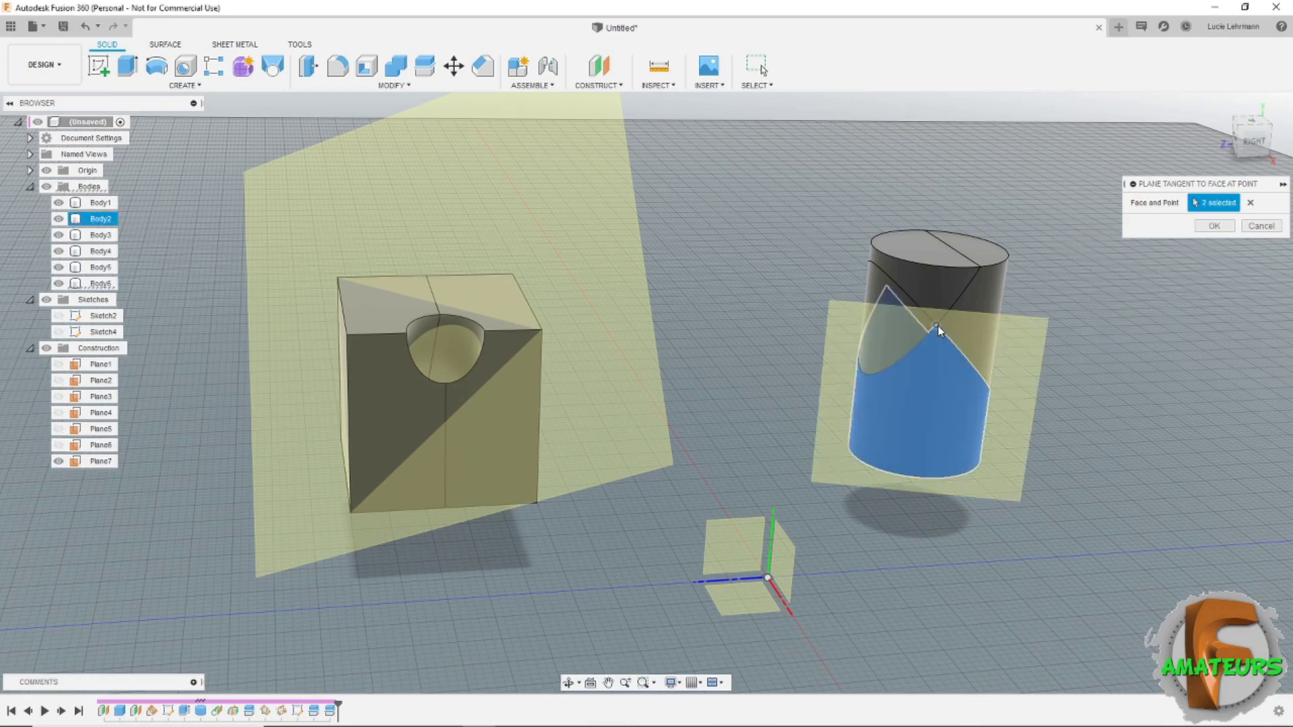
{"action": "left_click", "coordinate": [1212, 226]}
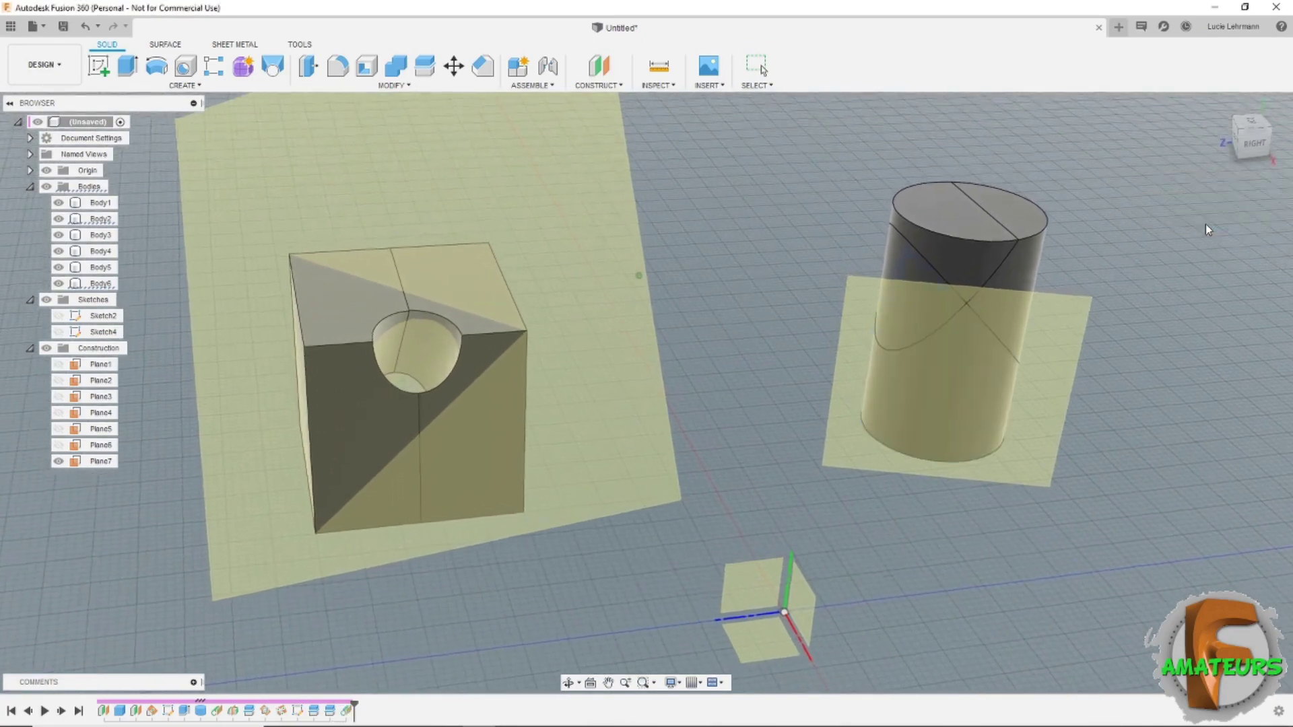
{"action": "middle_click_drag", "start_coordinate": [1205, 229], "coordinate": [705, 343], "text": "shift"}
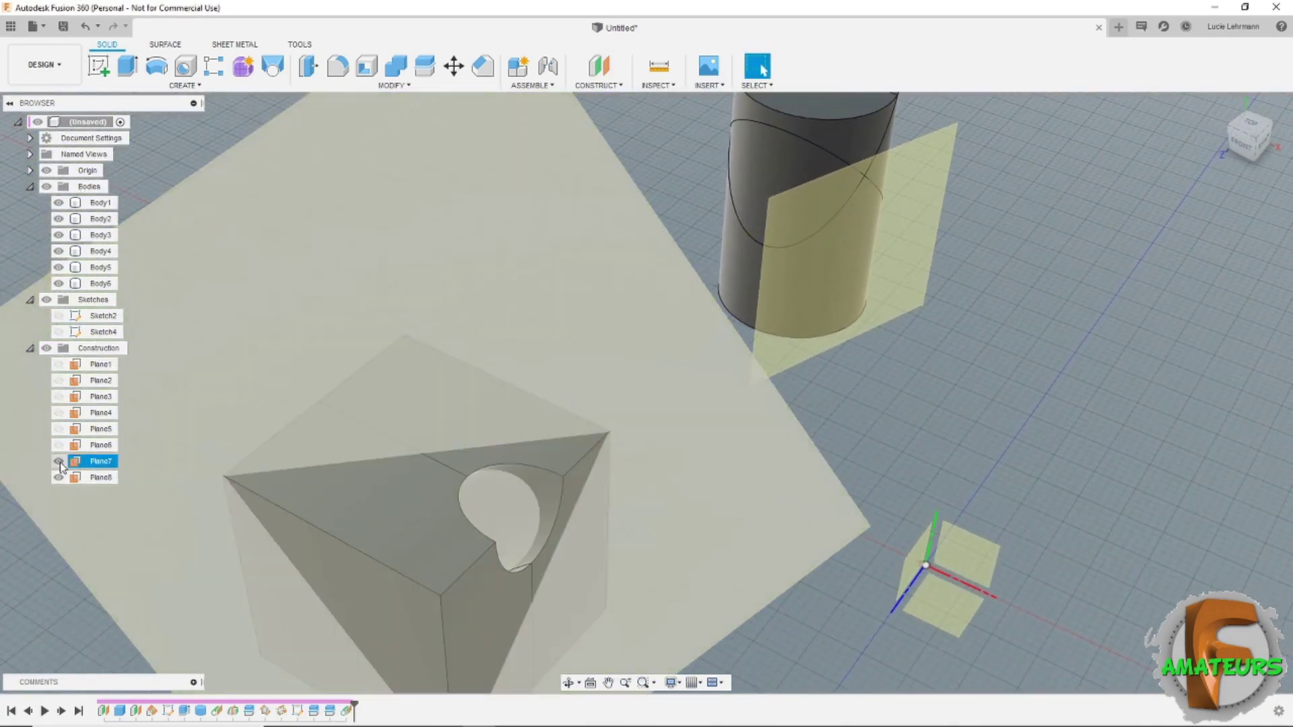
Hide Plane7, then select Plane8 and the cylinder body
{"action": "left_click", "coordinate": [59, 460]}
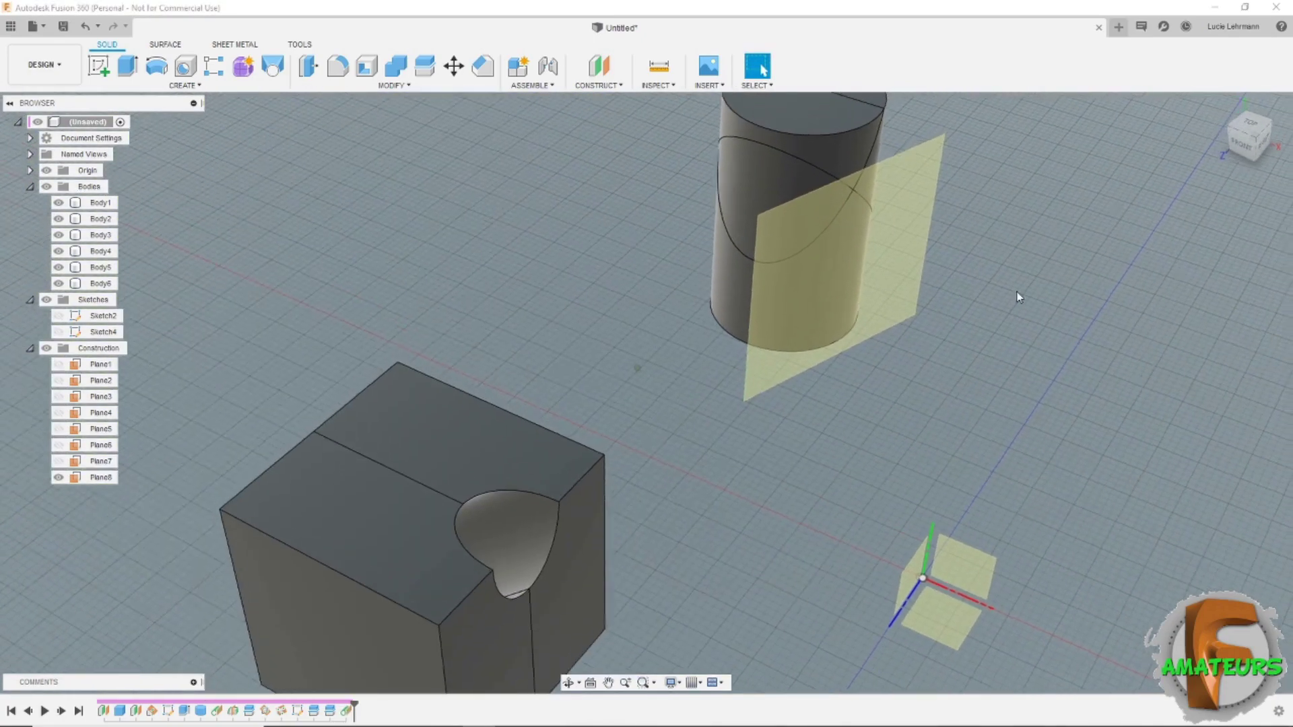
{"action": "mouse_move", "coordinate": [1016, 297]}
{"action": "middle_mouse_down", "text": "shift"}
{"action": "mouse_move", "coordinate": [1002, 220]}
{"action": "mouse_move", "coordinate": [953, 196]}
{"action": "mouse_move", "coordinate": [737, 214]}
{"action": "middle_mouse_up", "text": "shift"}
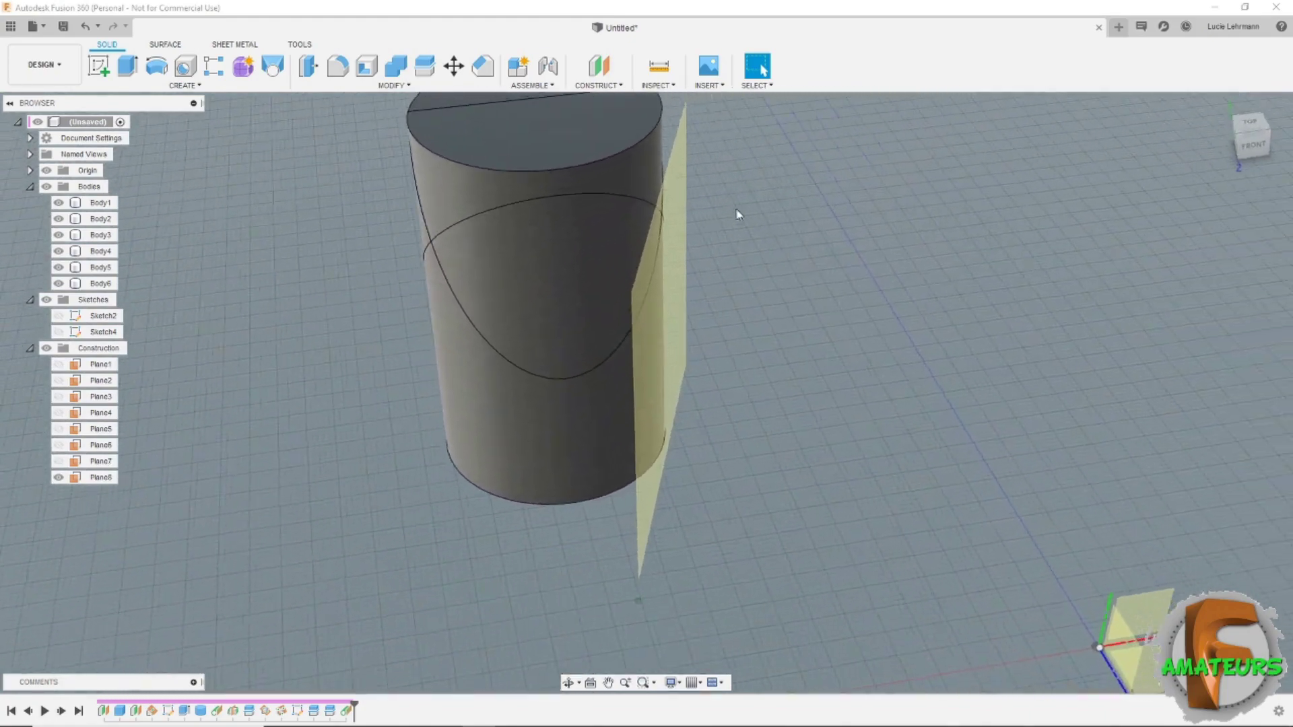
{"action": "left_click", "coordinate": [633, 263]}
{"action": "mouse_move", "coordinate": [633, 262]}
{"action": "middle_mouse_down", "text": "shift"}
{"action": "mouse_move", "coordinate": [705, 239]}
{"action": "mouse_move", "coordinate": [805, 271]}
{"action": "mouse_move", "coordinate": [838, 298]}
{"action": "mouse_move", "coordinate": [603, 101]}
{"action": "middle_mouse_up", "text": "shift"}
{"action": "left_click", "coordinate": [838, 299]}
Pick Plane Along Path from CONSTRUCT, then open a new empty Untitled(1) design
{"action": "left_click", "coordinate": [597, 86]}
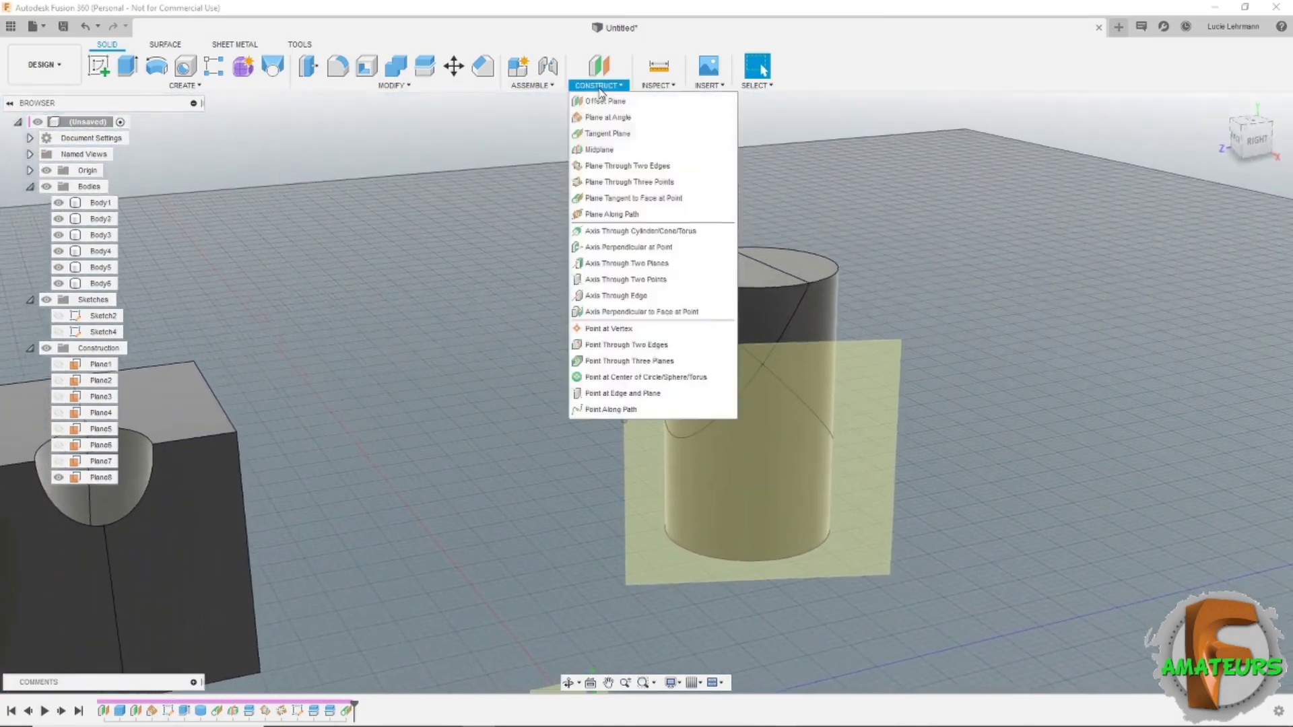
{"action": "left_click", "coordinate": [626, 216]}
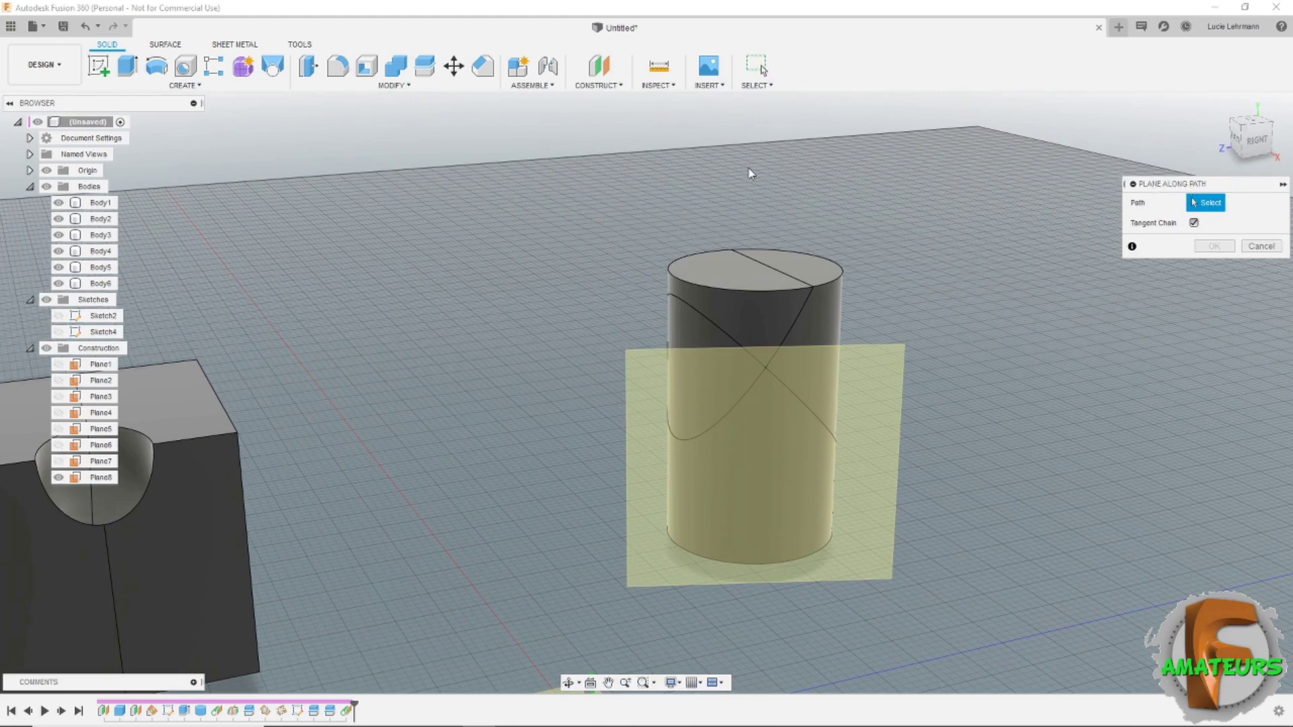
{"action": "left_click", "coordinate": [1119, 26]}
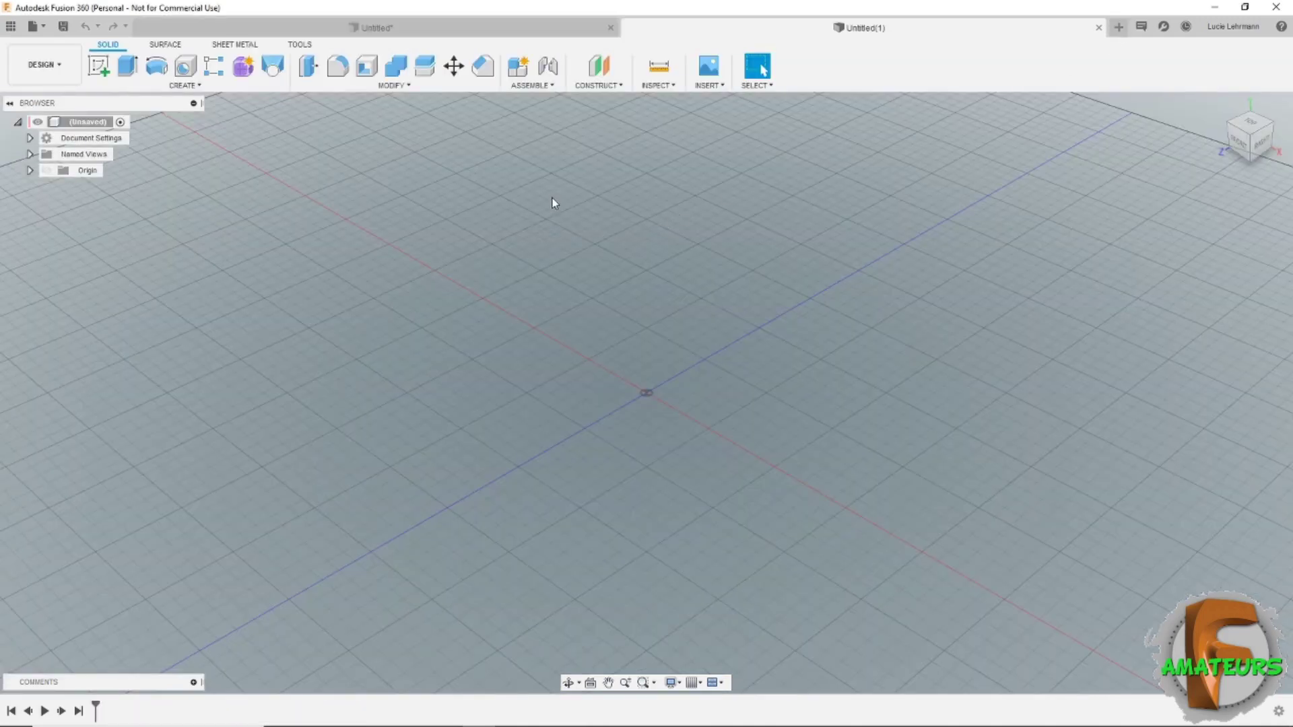
Sketch a five-point fit-point spline on the YZ plane and finish the sketch
{"action": "left_click", "coordinate": [99, 65]}
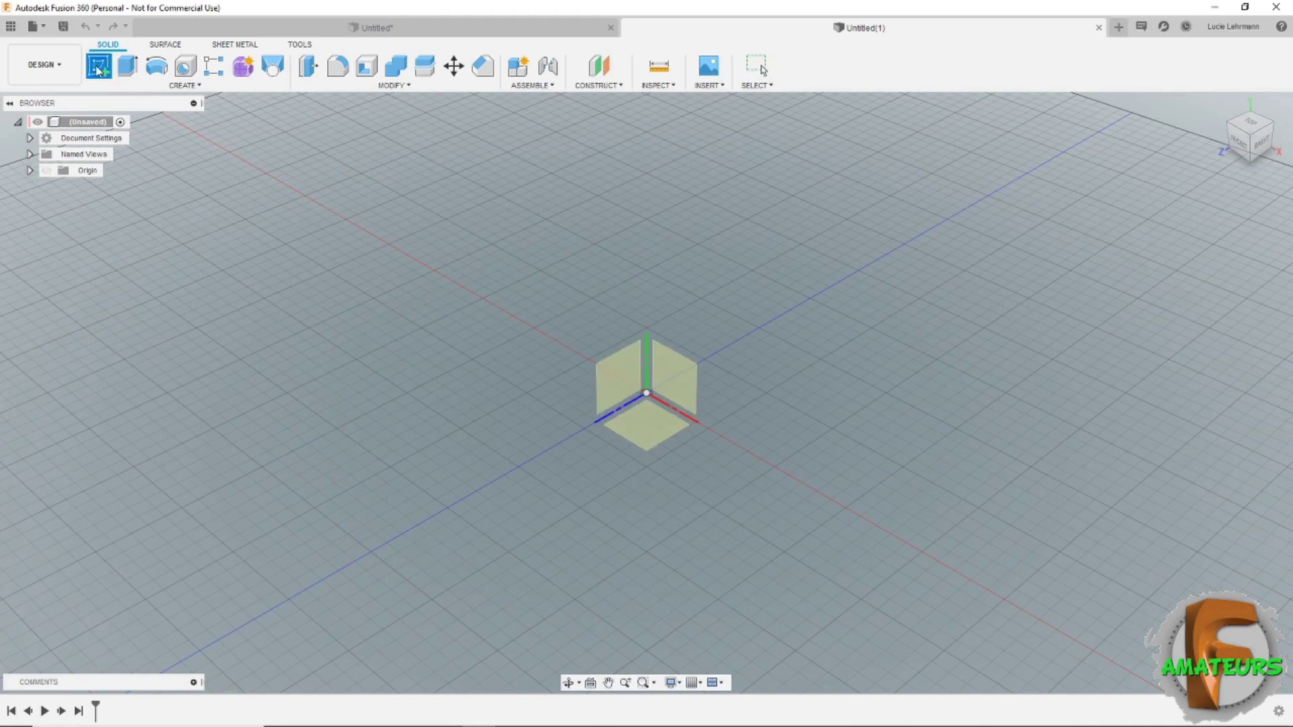
{"action": "left_click", "coordinate": [615, 375]}
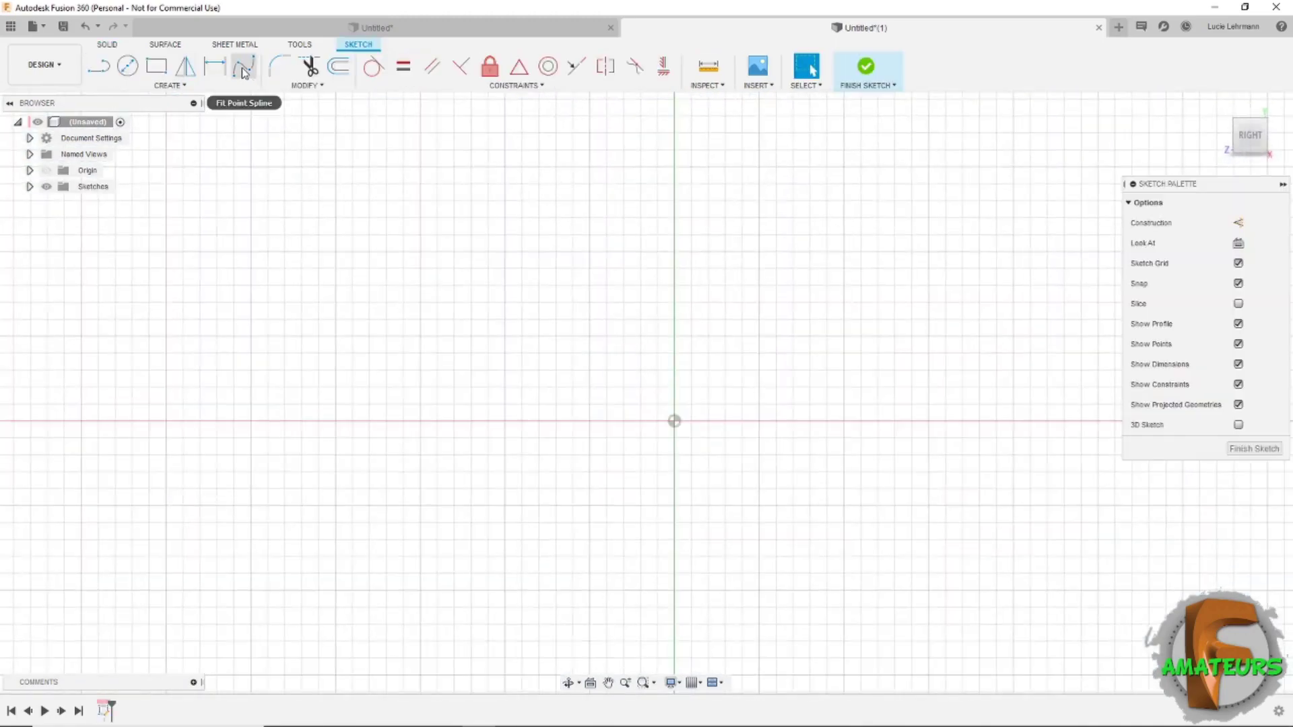
{"action": "left_click", "coordinate": [243, 67]}
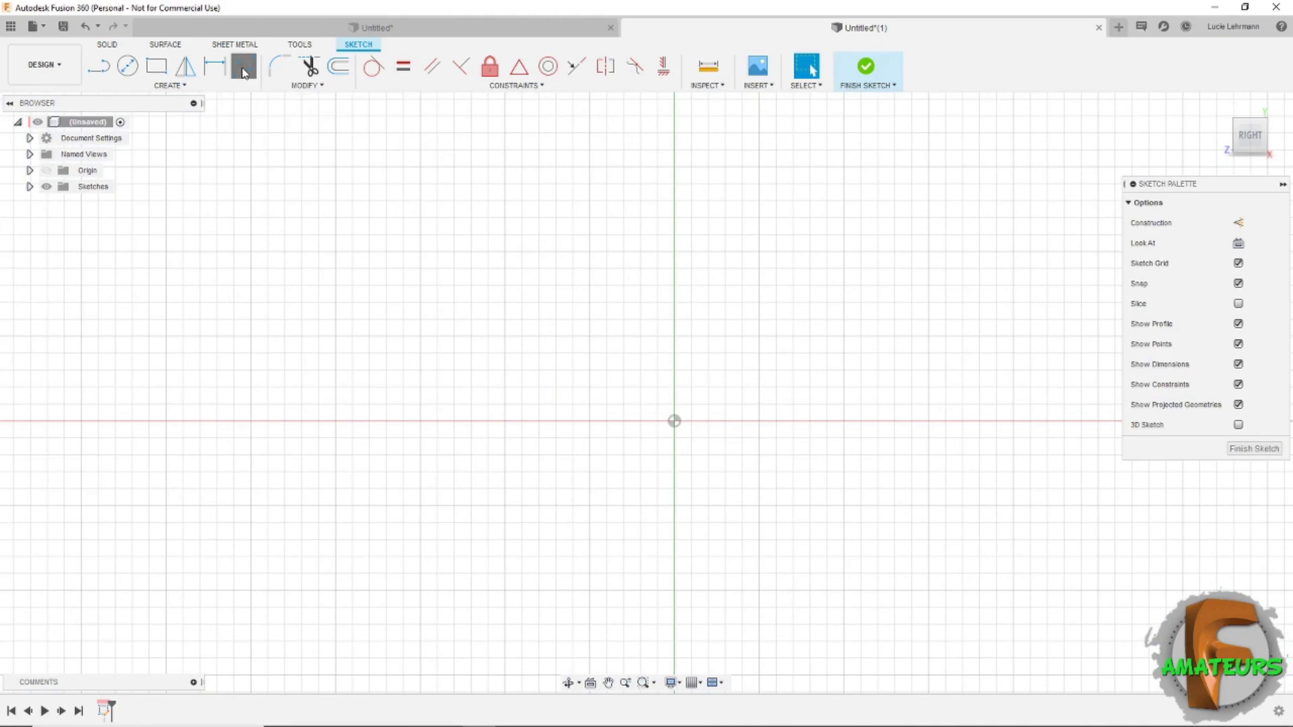
{"action": "left_click", "coordinate": [285, 404]}
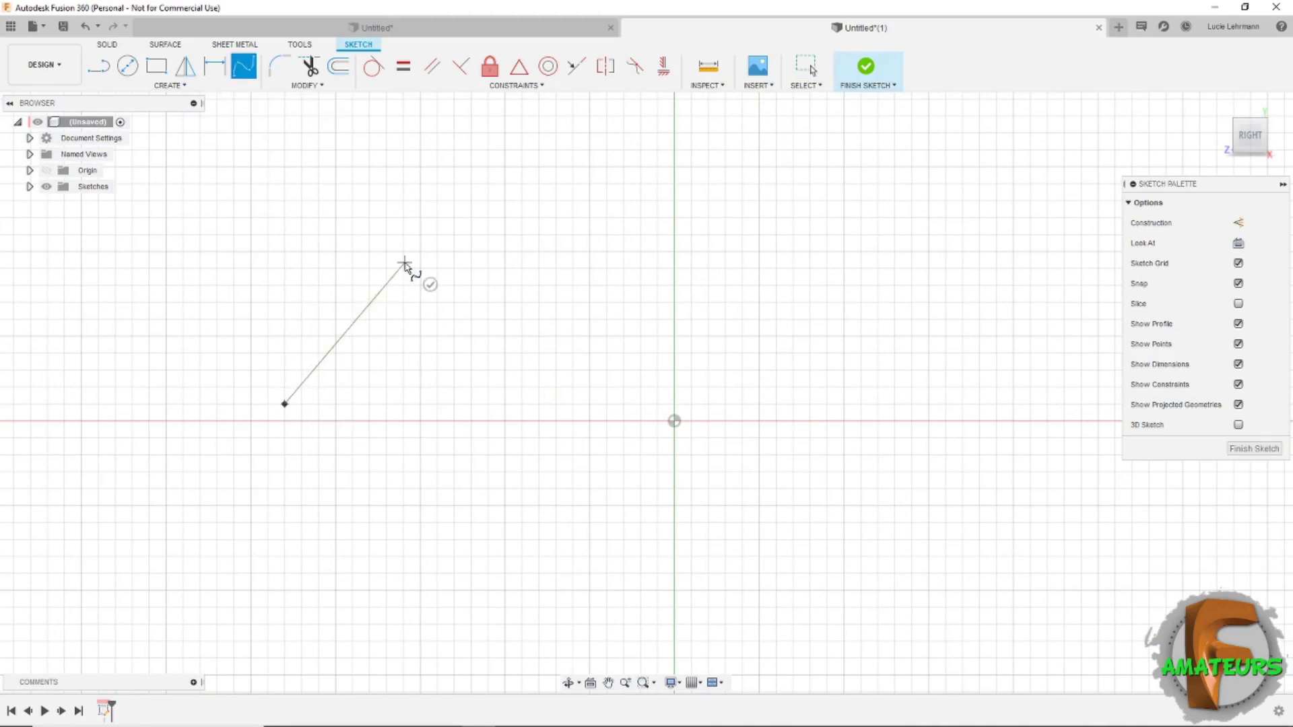
{"action": "left_click", "coordinate": [405, 262]}
{"action": "left_click", "coordinate": [640, 320]}
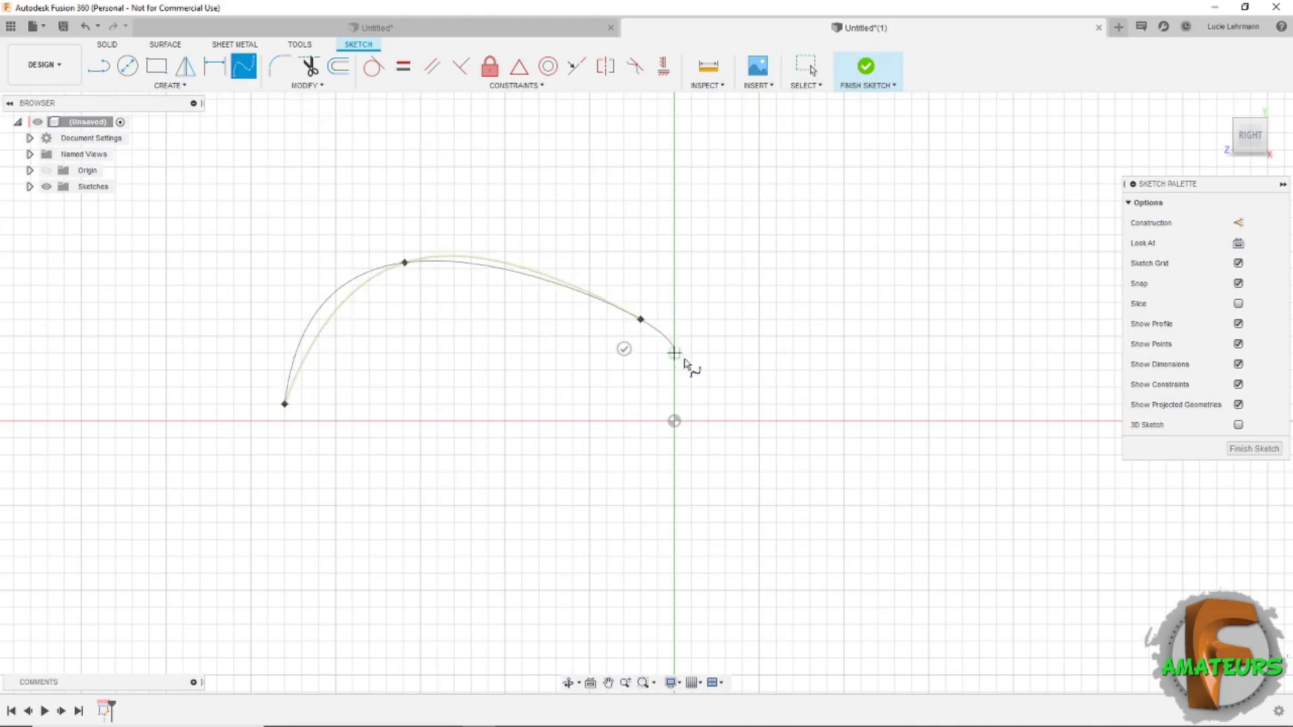
{"action": "left_click", "coordinate": [820, 393]}
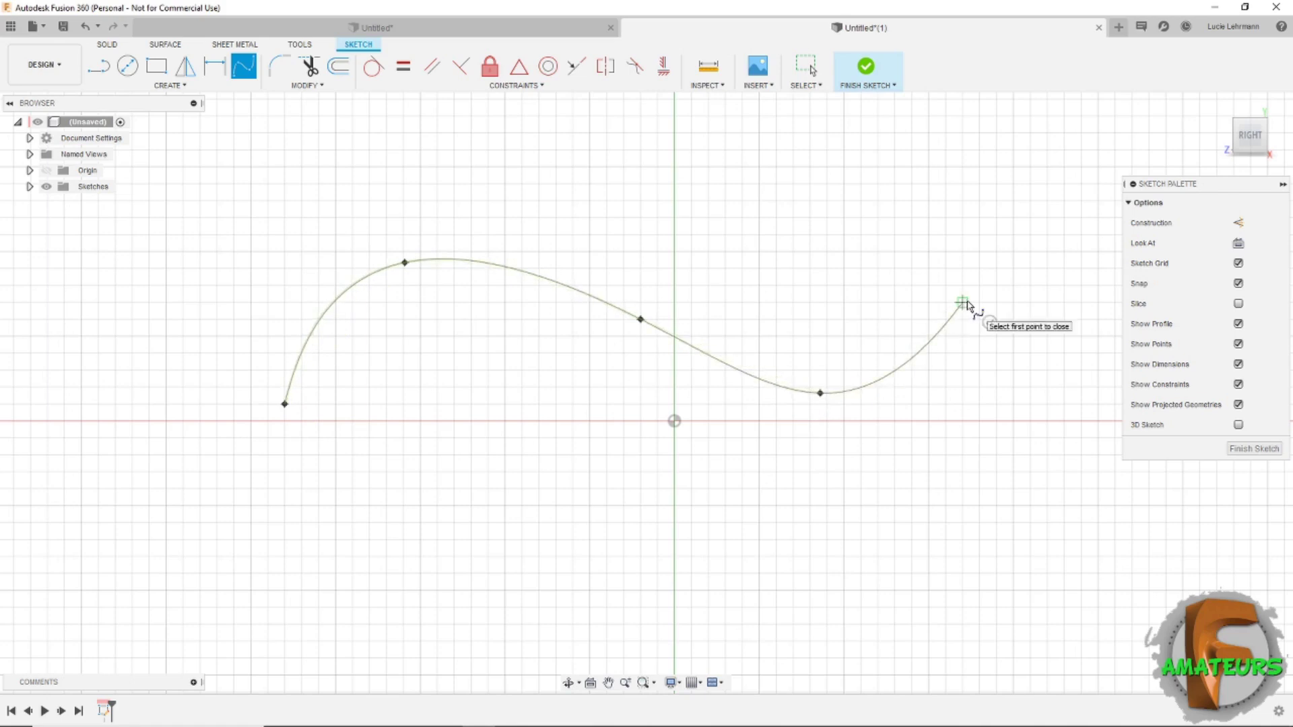
{"action": "left_click", "coordinate": [963, 303]}
{"action": "left_click", "coordinate": [988, 322]}
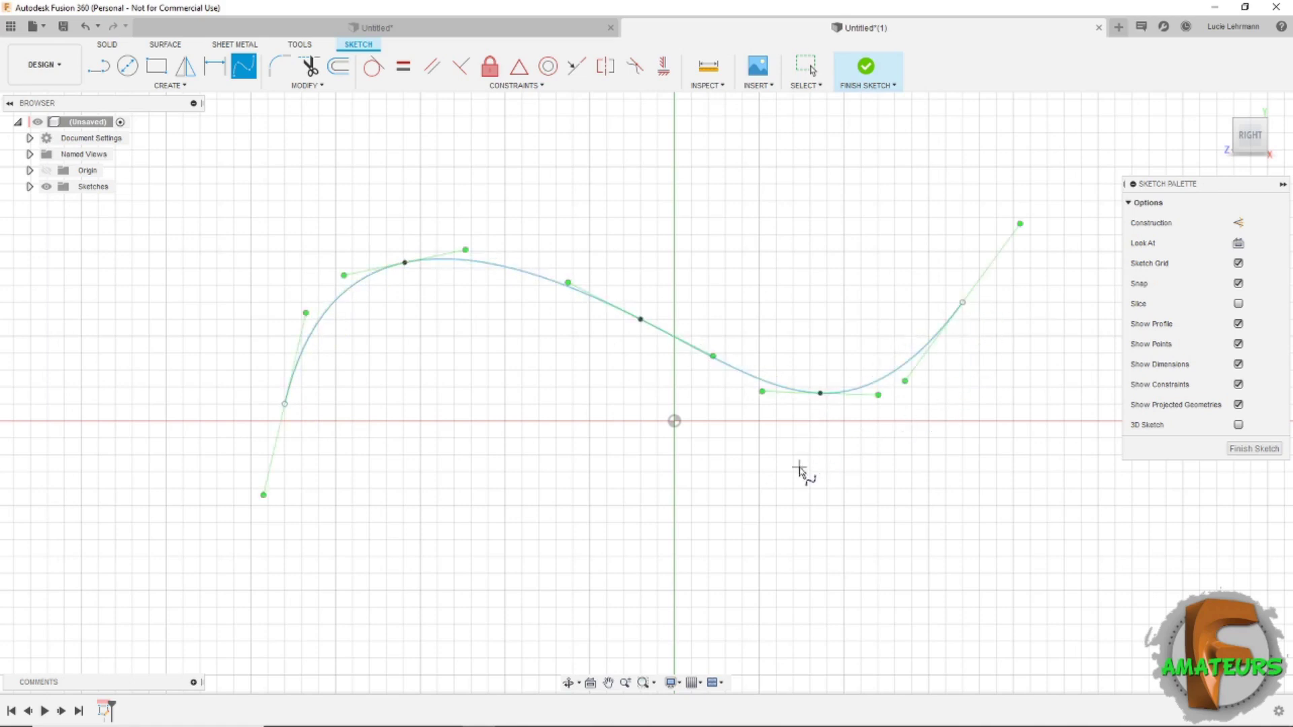
{"action": "left_click", "coordinate": [867, 86]}
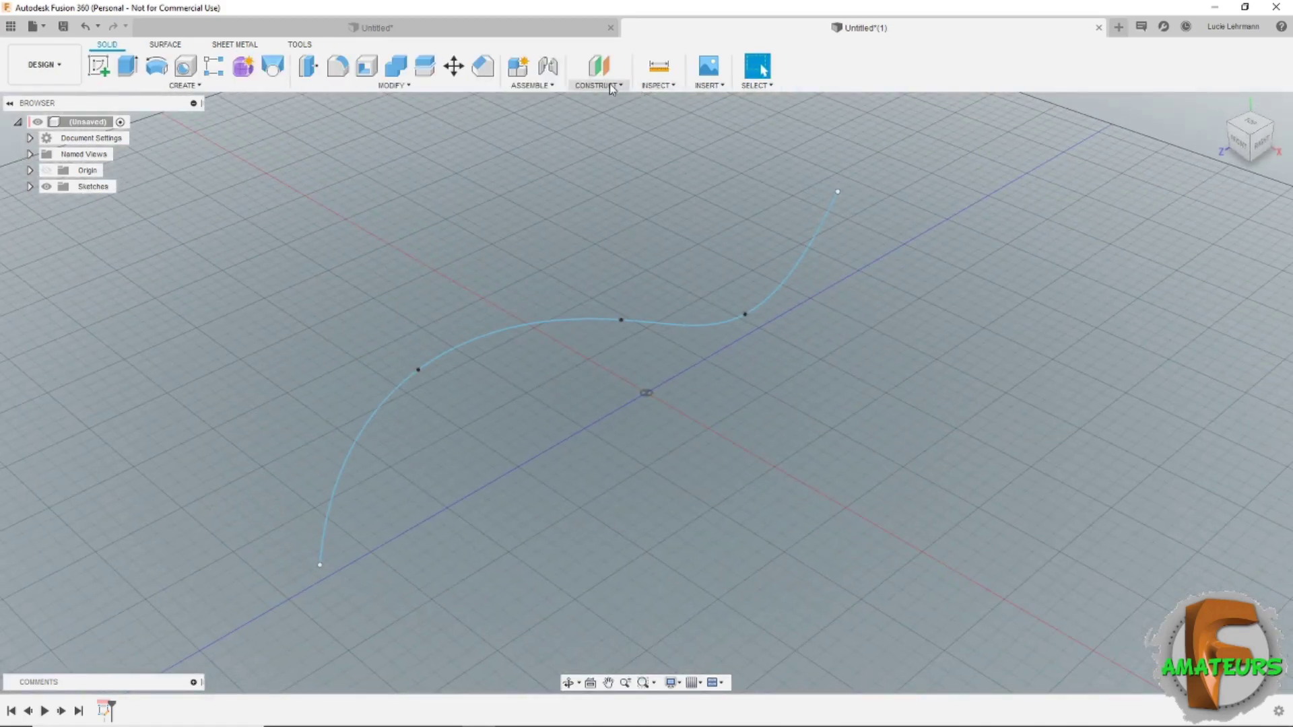
Add a plane along the spline at its upper end (Distance 1)
{"action": "left_click", "coordinate": [612, 86]}
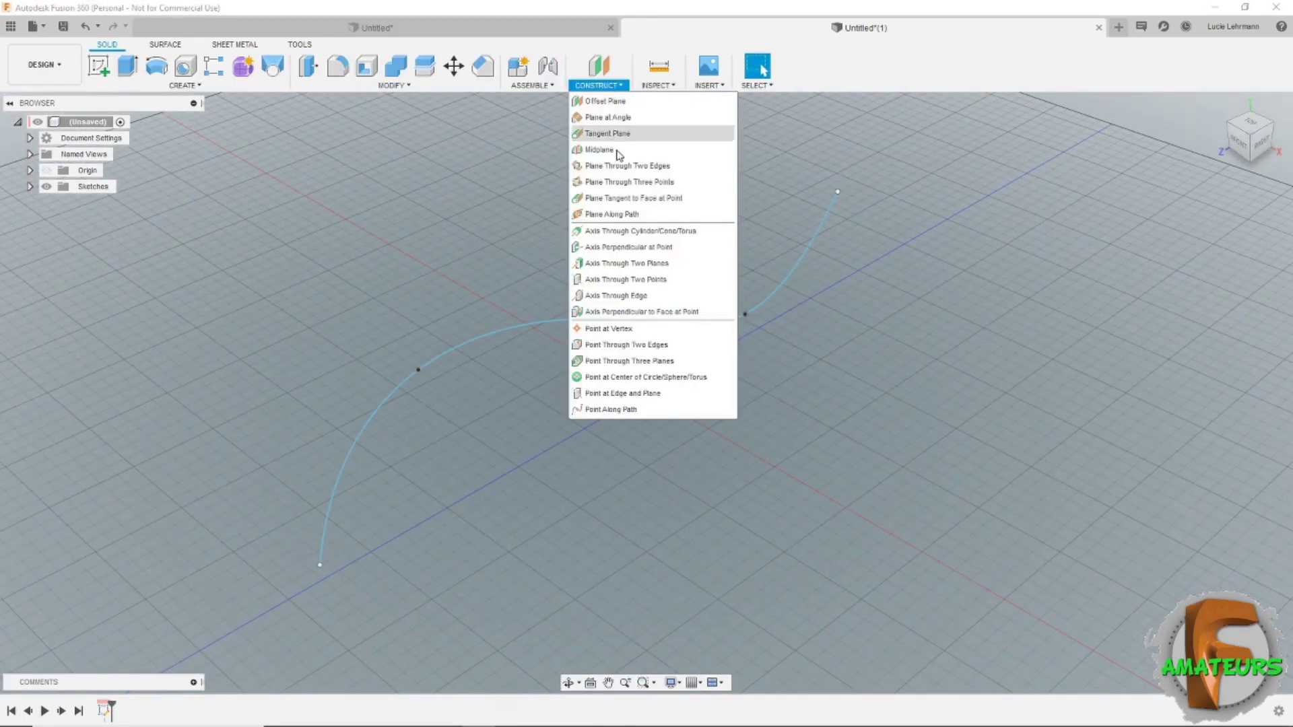
{"action": "left_click", "coordinate": [634, 217]}
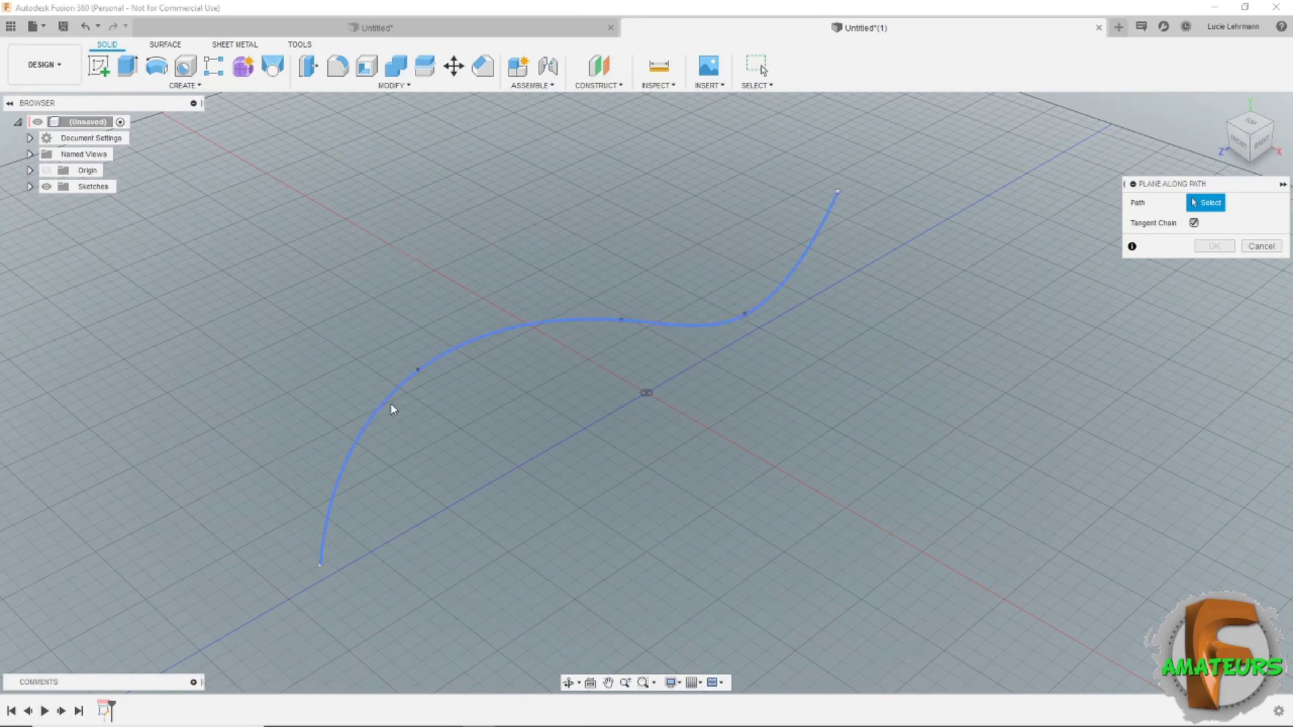
{"action": "left_click", "coordinate": [520, 330]}
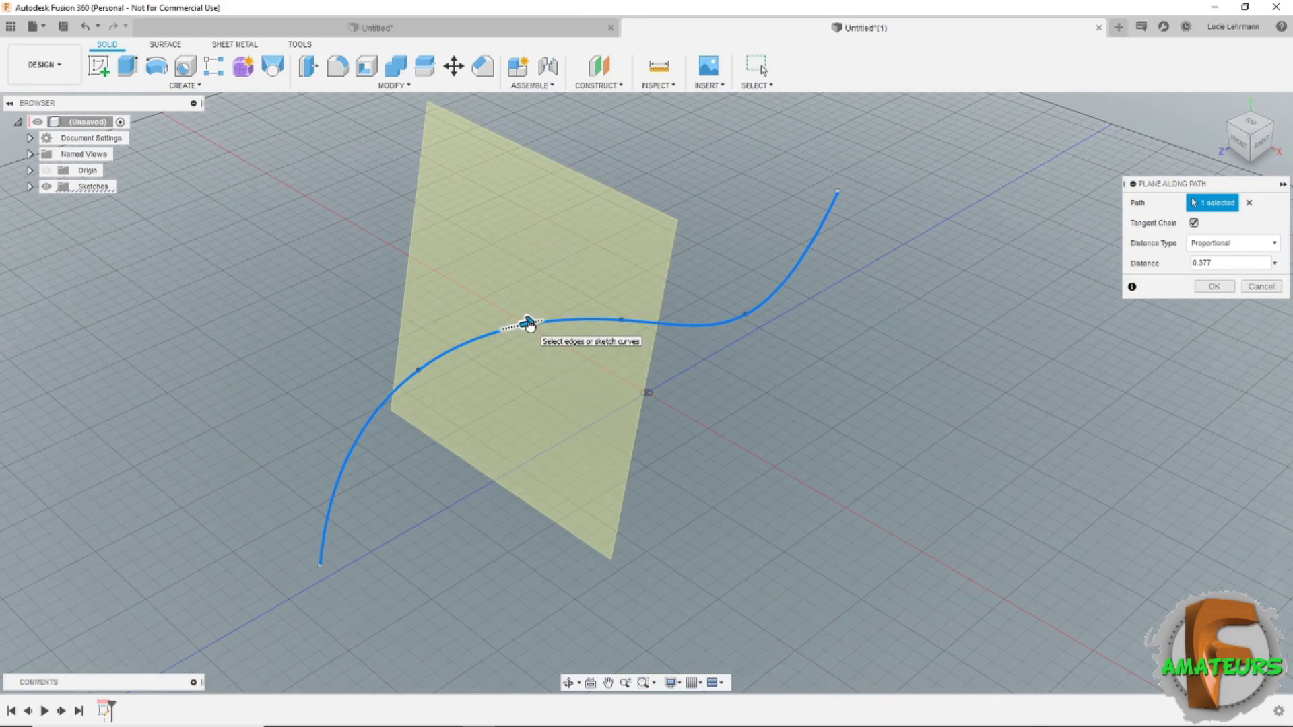
{"action": "mouse_move", "coordinate": [527, 324]}
{"action": "left_mouse_down"}
{"action": "mouse_move", "coordinate": [420, 405]}
{"action": "mouse_move", "coordinate": [838, 255]}
{"action": "mouse_move", "coordinate": [774, 301]}
{"action": "mouse_move", "coordinate": [468, 369]}
{"action": "mouse_move", "coordinate": [373, 502]}
{"action": "mouse_move", "coordinate": [361, 574]}
{"action": "left_mouse_up"}
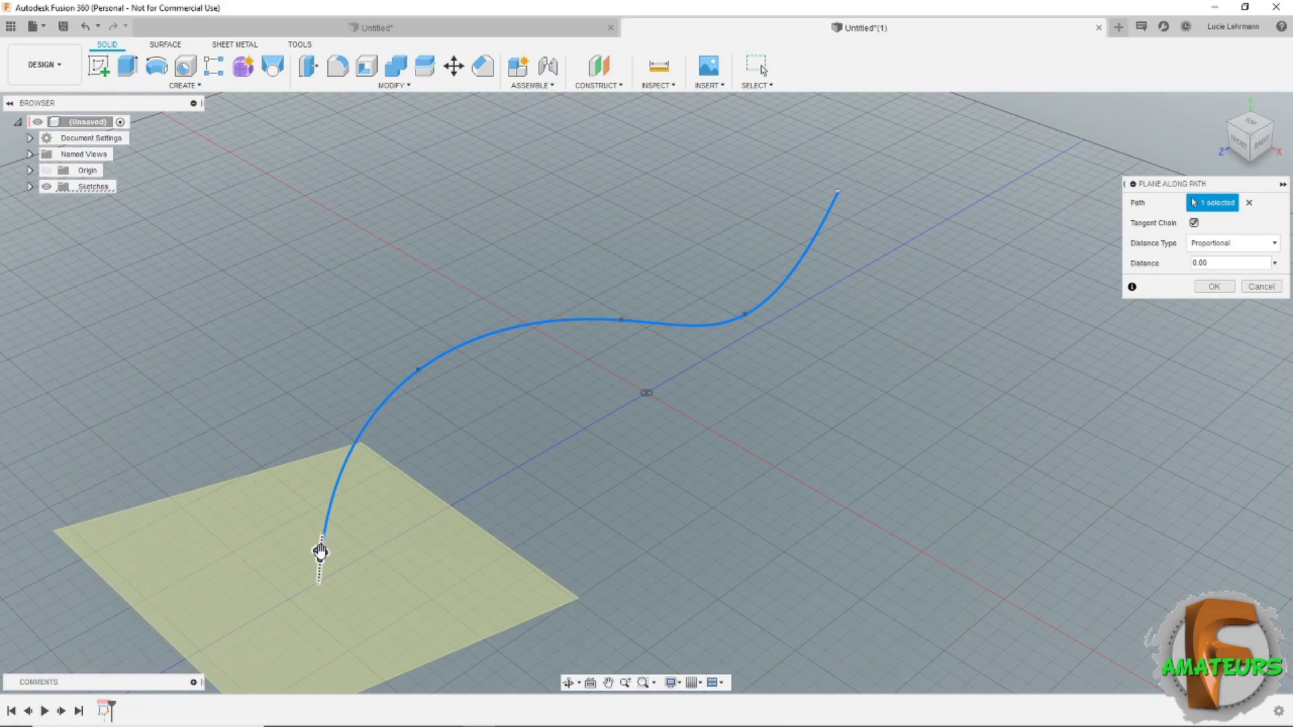
{"action": "mouse_move", "coordinate": [321, 551]}
{"action": "left_mouse_down"}
{"action": "mouse_move", "coordinate": [369, 482]}
{"action": "mouse_move", "coordinate": [617, 363]}
{"action": "mouse_move", "coordinate": [761, 349]}
{"action": "mouse_move", "coordinate": [920, 196]}
{"action": "left_mouse_up"}
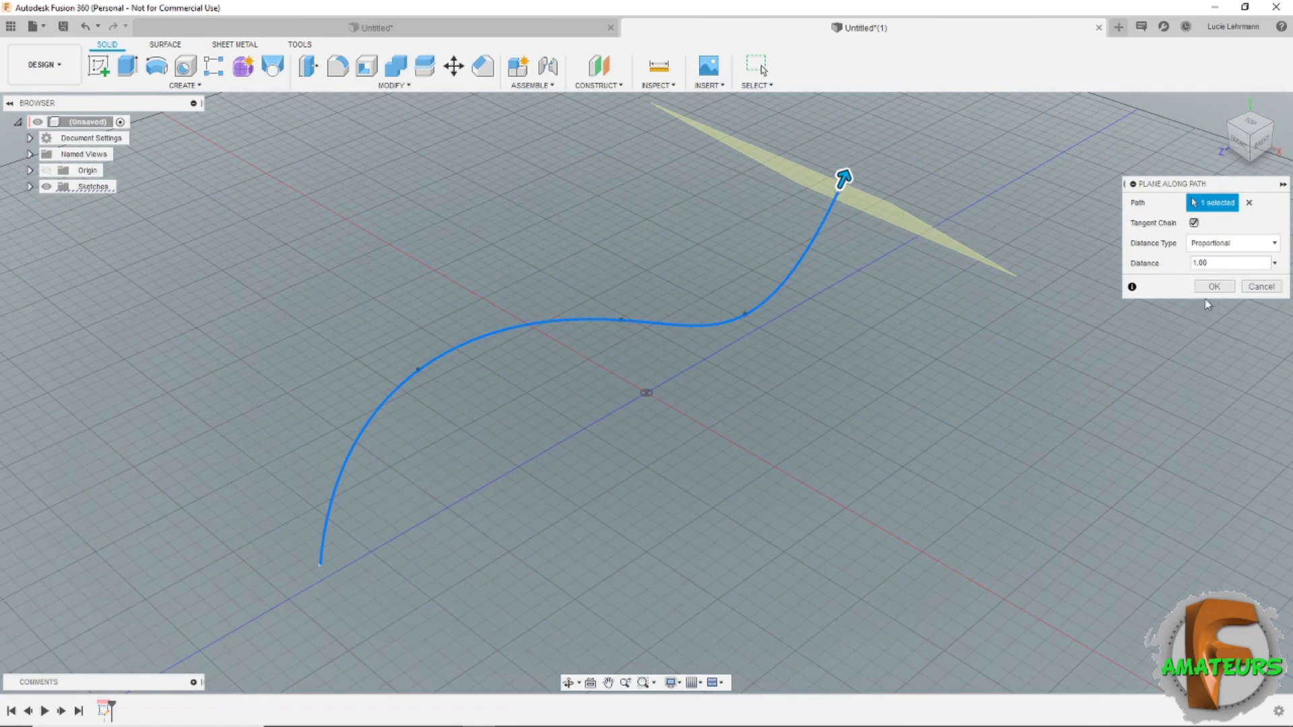
{"action": "left_click", "coordinate": [1214, 287]}
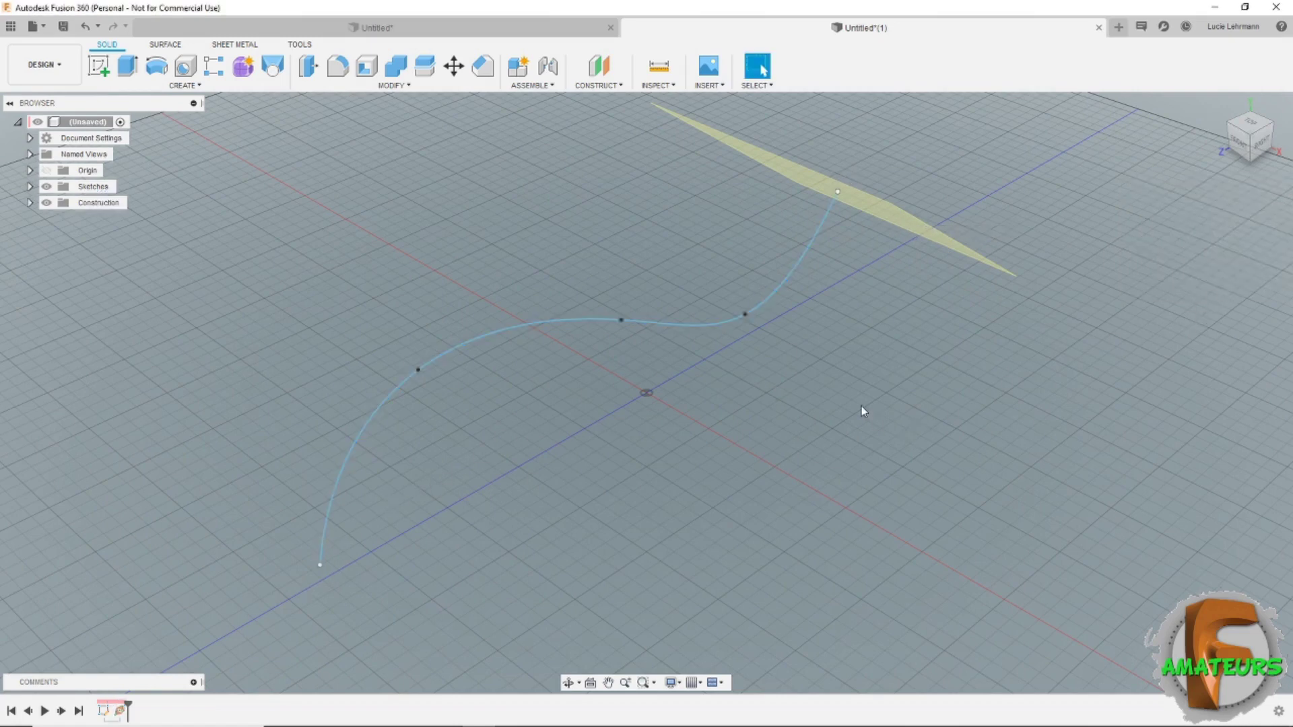
Add a second plane along the spline at its start (Distance 0)
{"action": "right_click", "coordinate": [641, 264]}
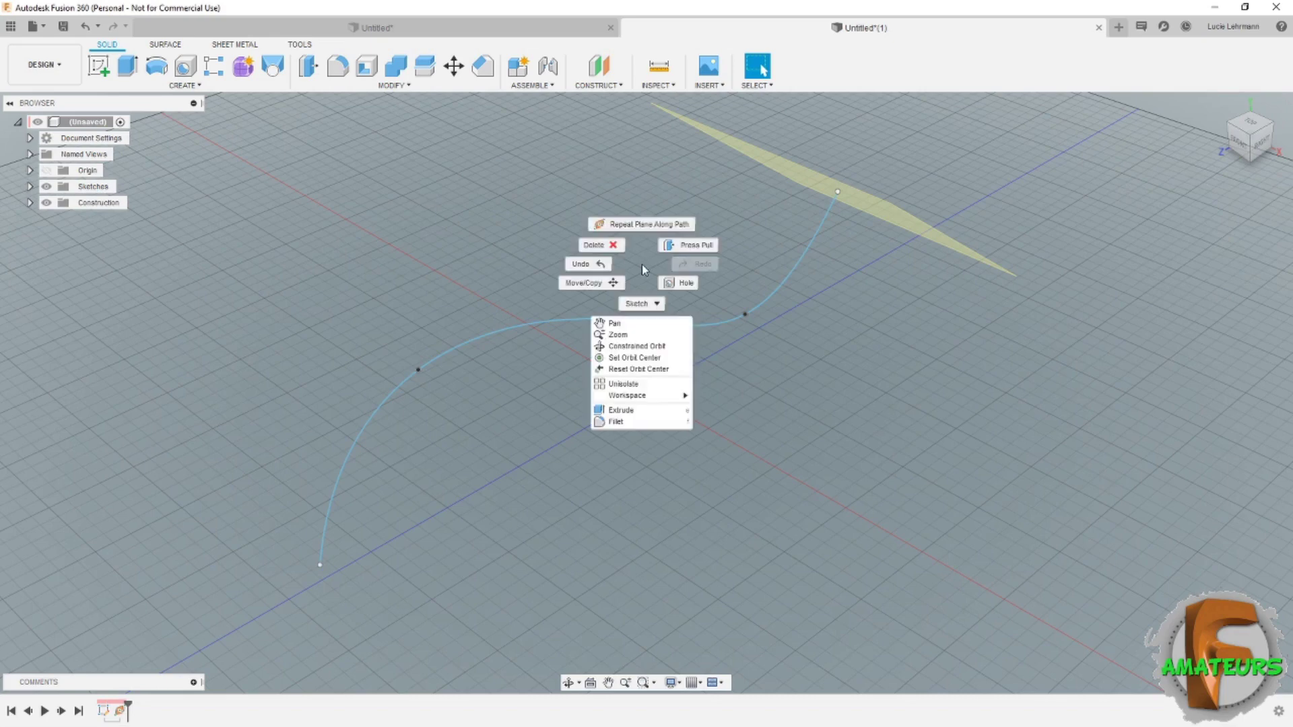
{"action": "left_click", "coordinate": [644, 225]}
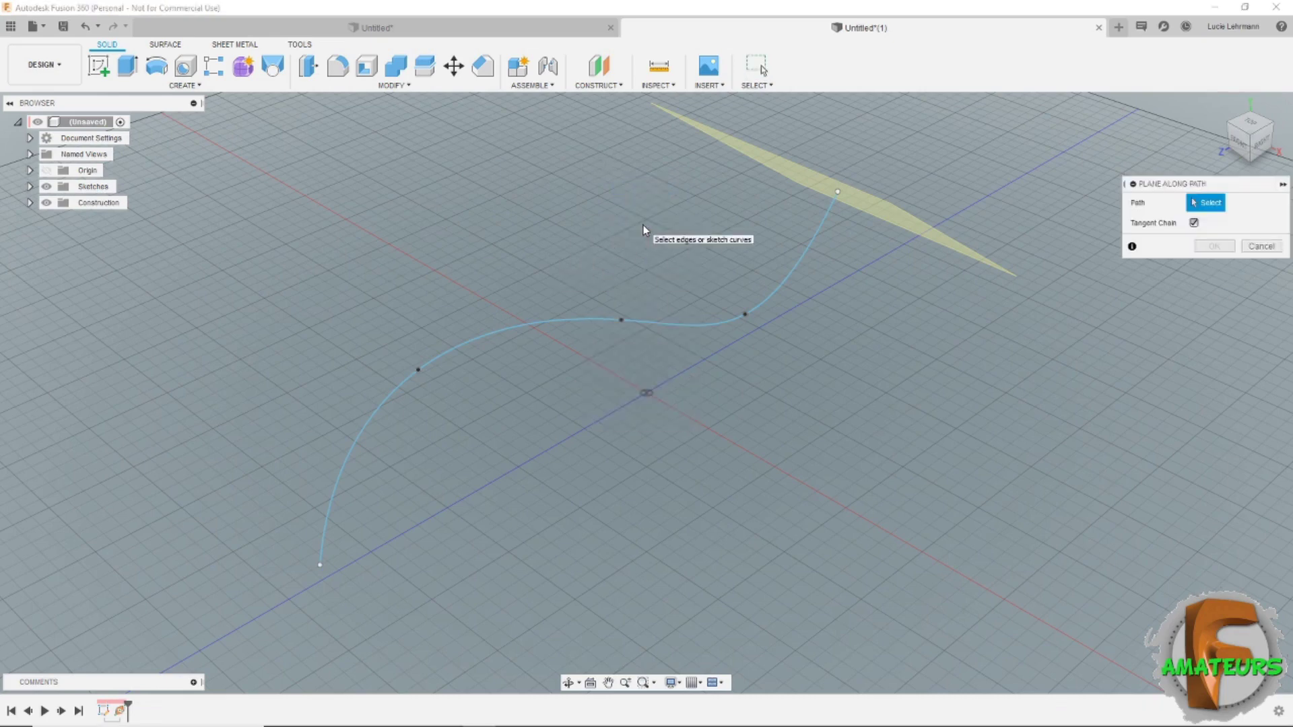
{"action": "left_click", "coordinate": [510, 328]}
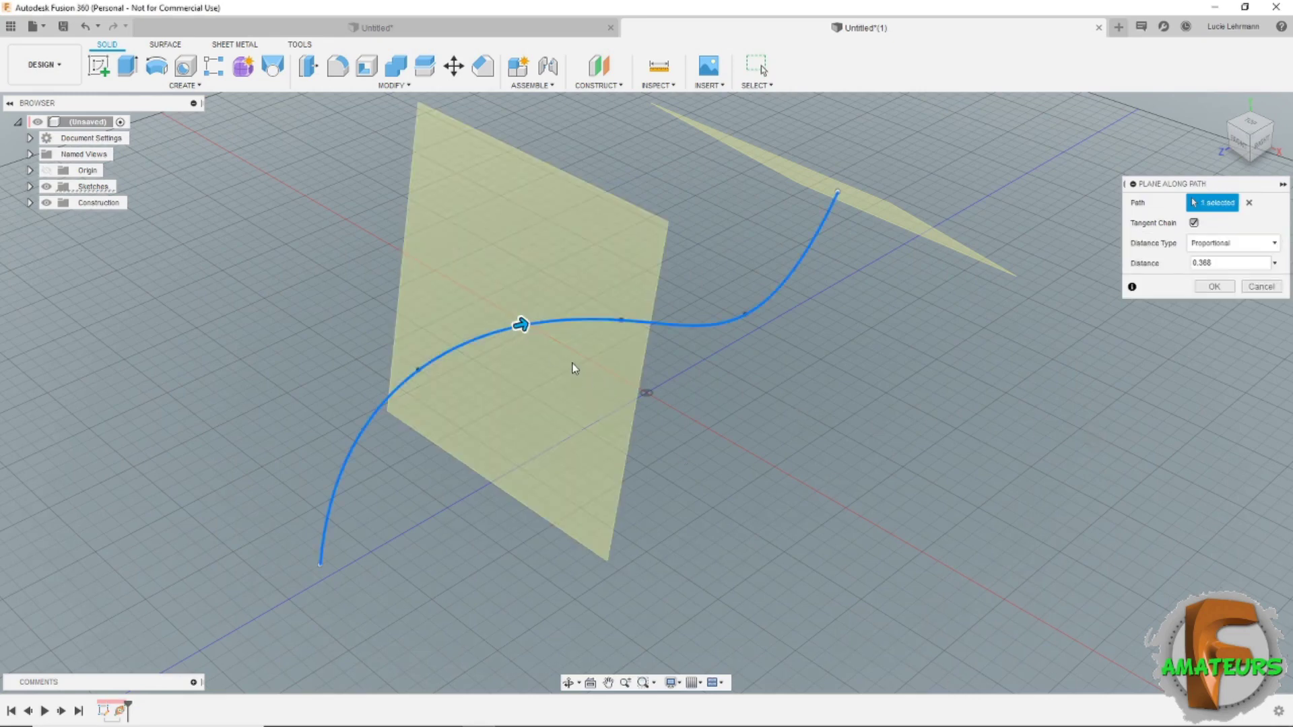
{"action": "left_click_drag", "start_coordinate": [1231, 262], "coordinate": [1185, 266]}
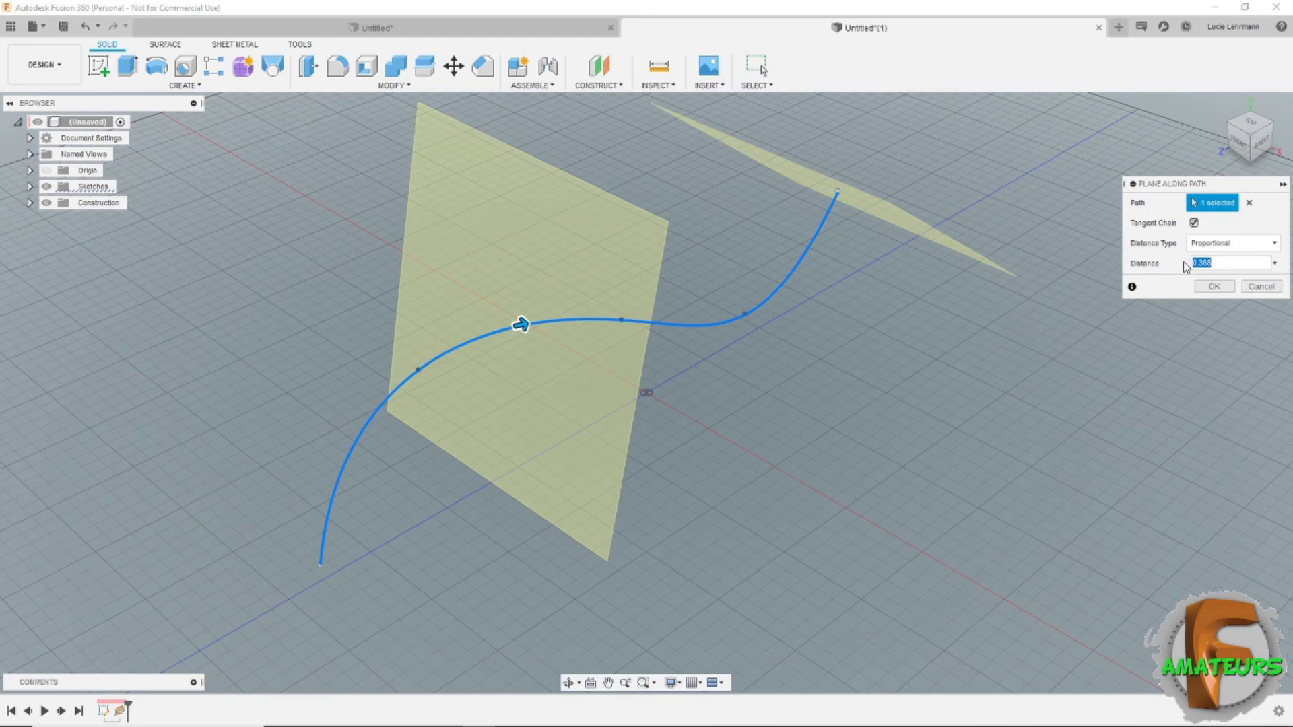
{"action": "type", "text": "0"}
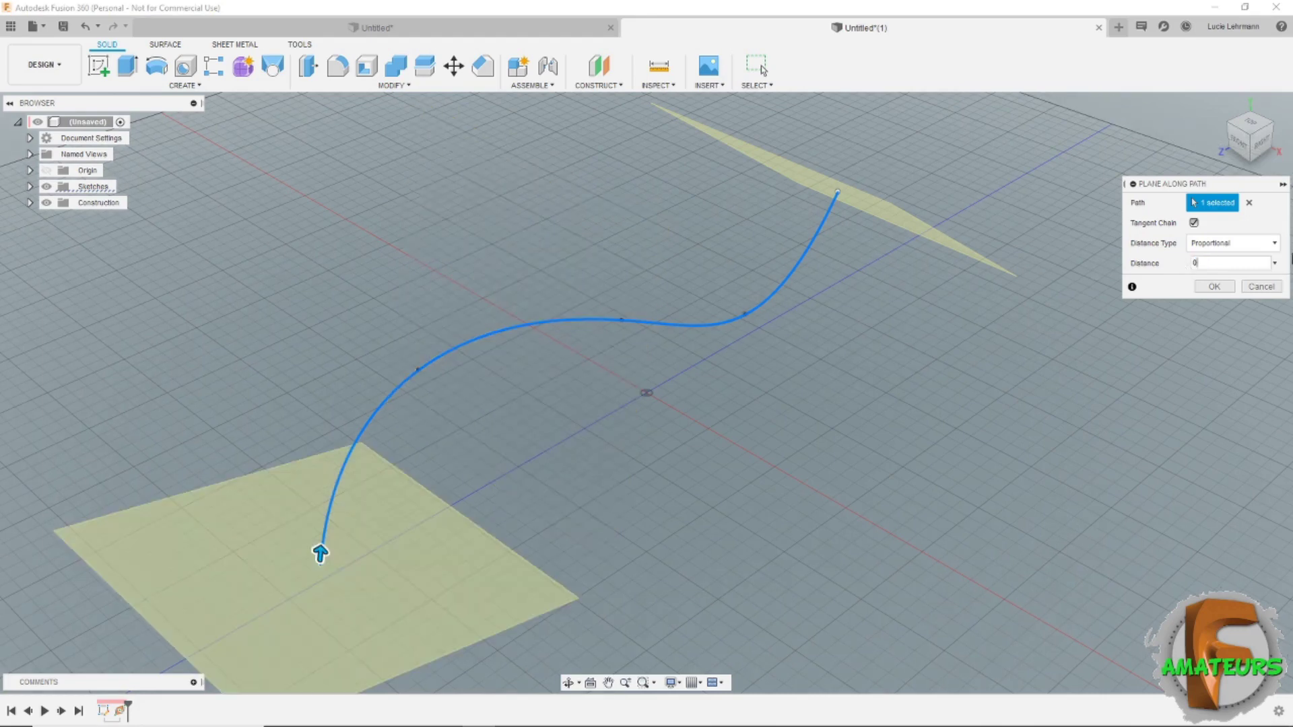
{"action": "left_click", "coordinate": [1214, 286]}
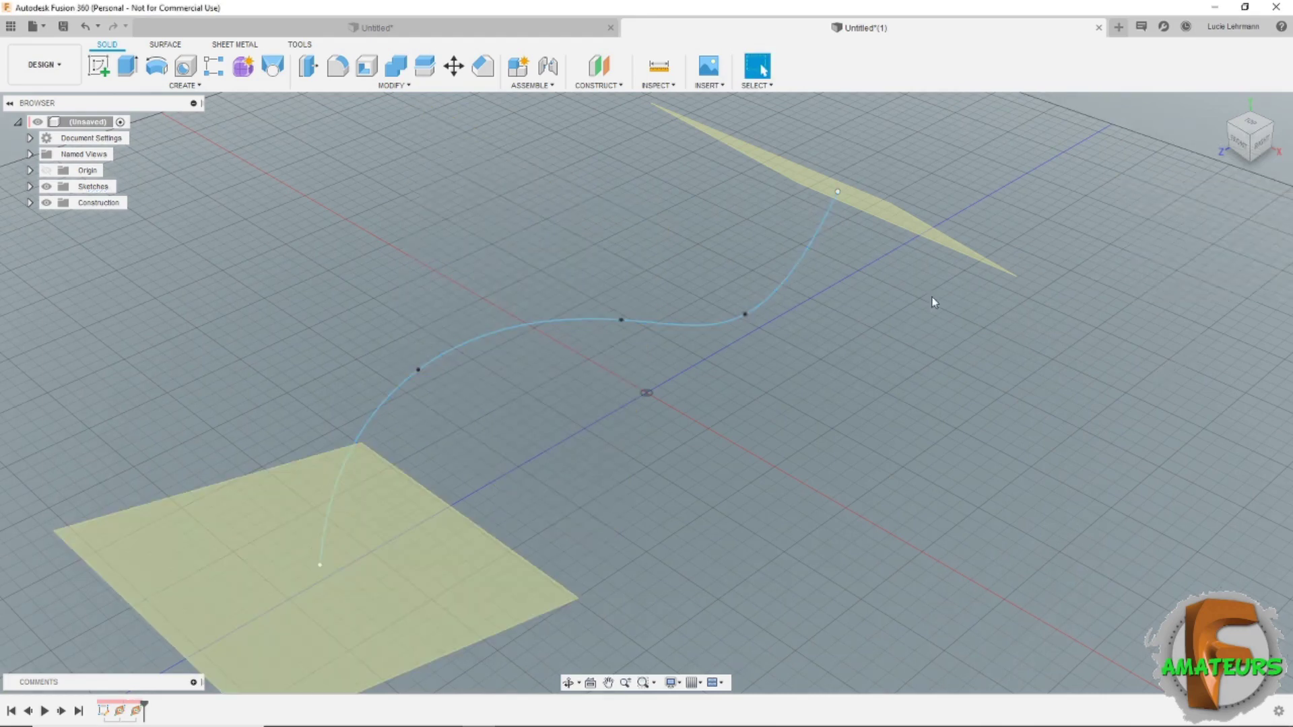
Sketch a 30 mm circle at the origin on the plane at the spline's start
{"action": "left_click", "coordinate": [98, 65]}
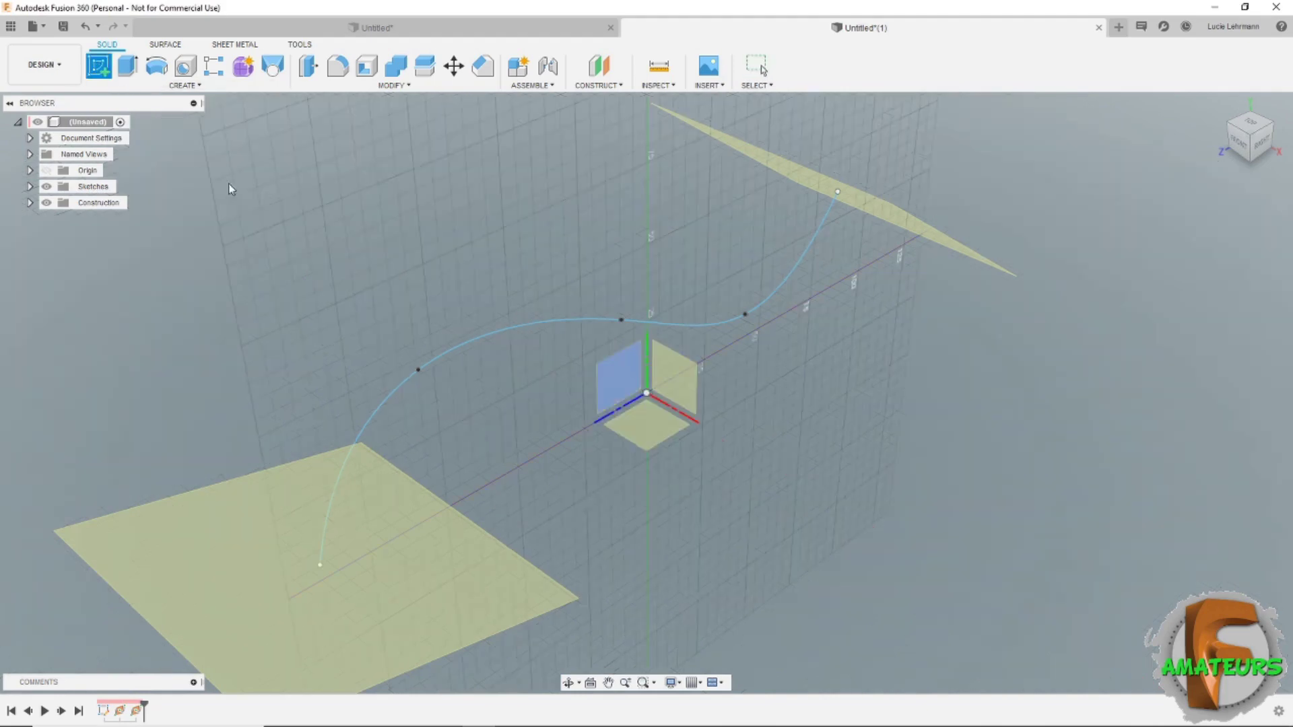
{"action": "left_click", "coordinate": [349, 576]}
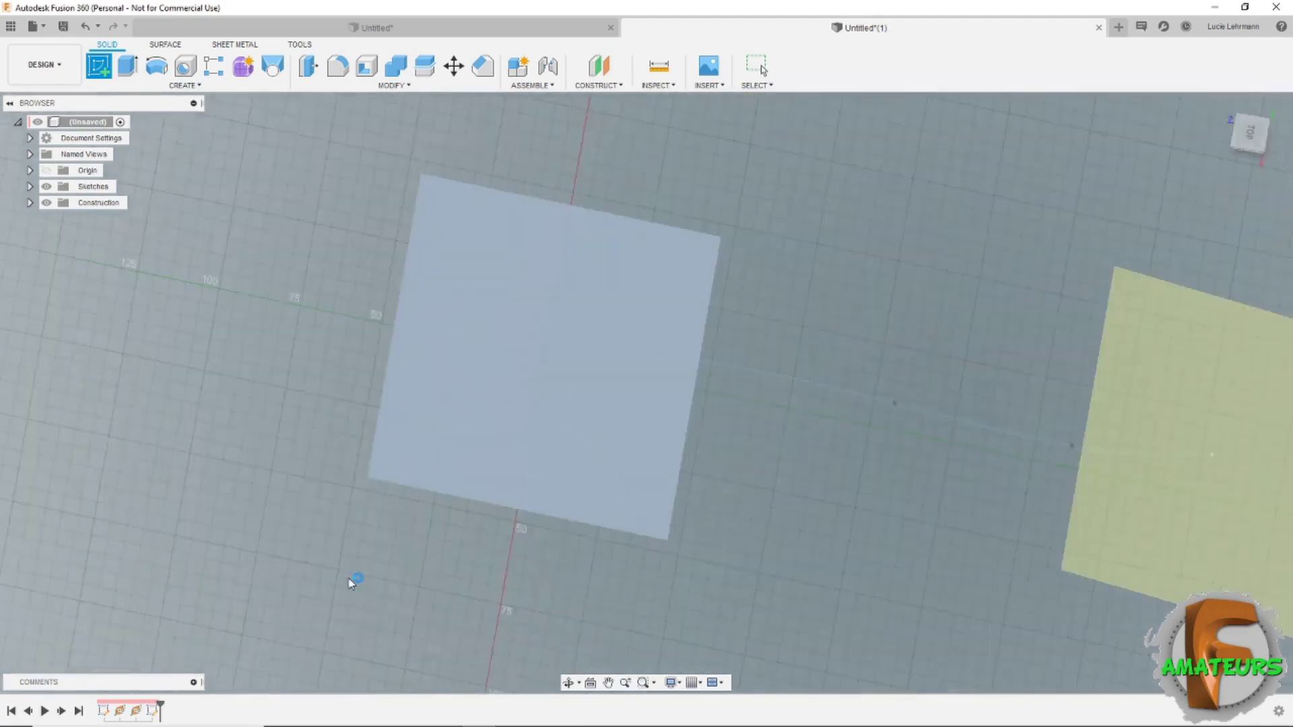
{"action": "key", "text": "c"}
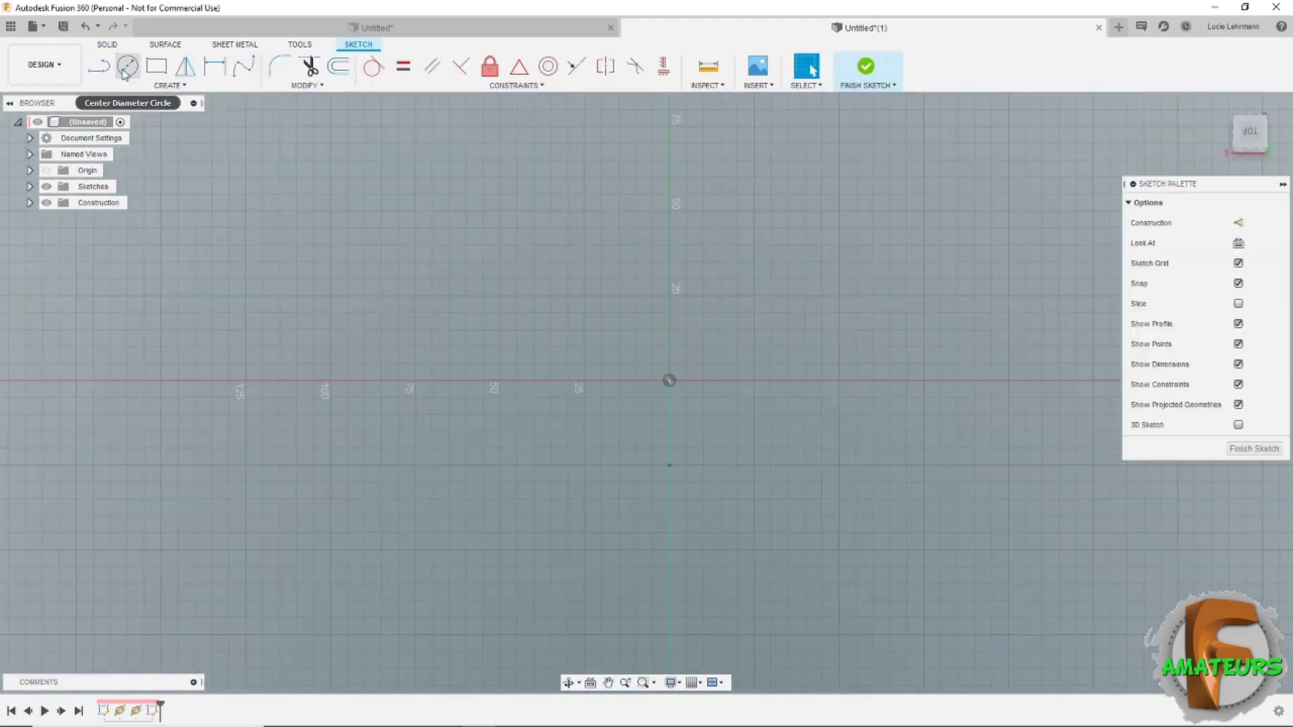
{"action": "left_click", "coordinate": [669, 381]}
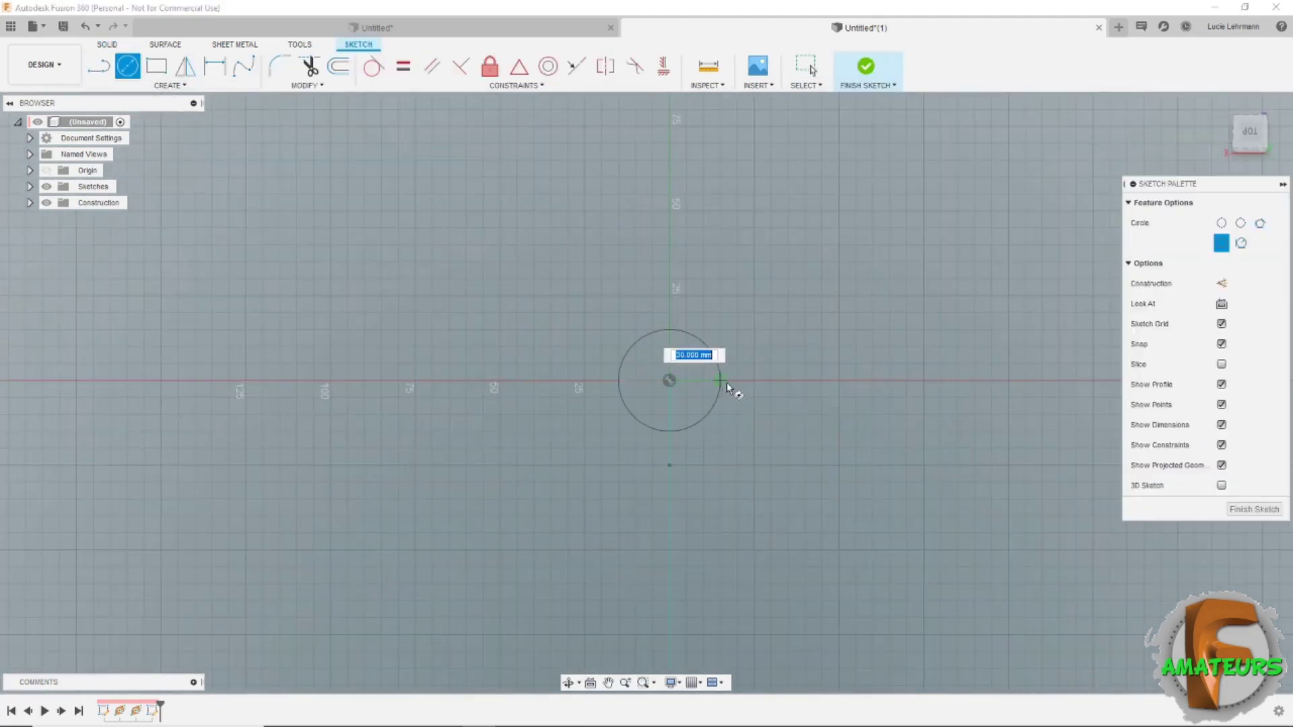
{"action": "left_click", "coordinate": [738, 387]}
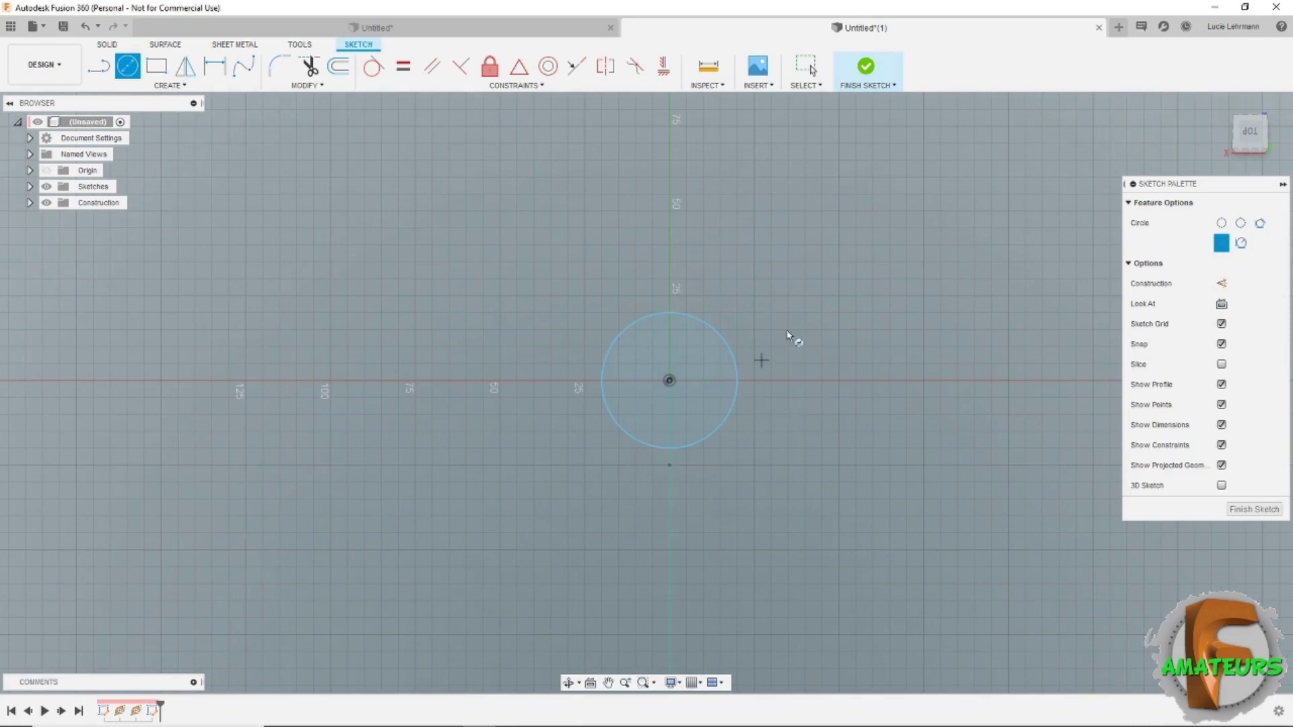
{"action": "left_click", "coordinate": [874, 78]}
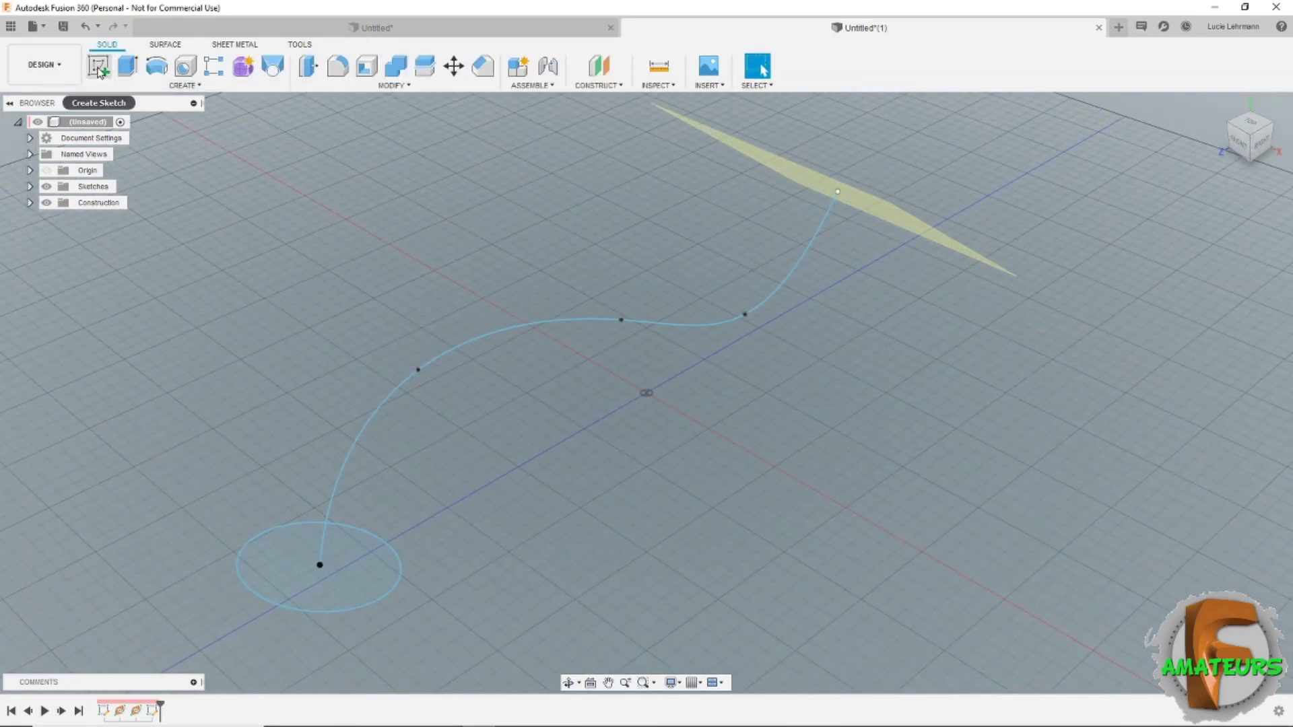
Sketch a 10 mm circle centred on the origin on the spline's end plane
{"action": "left_click", "coordinate": [98, 65]}
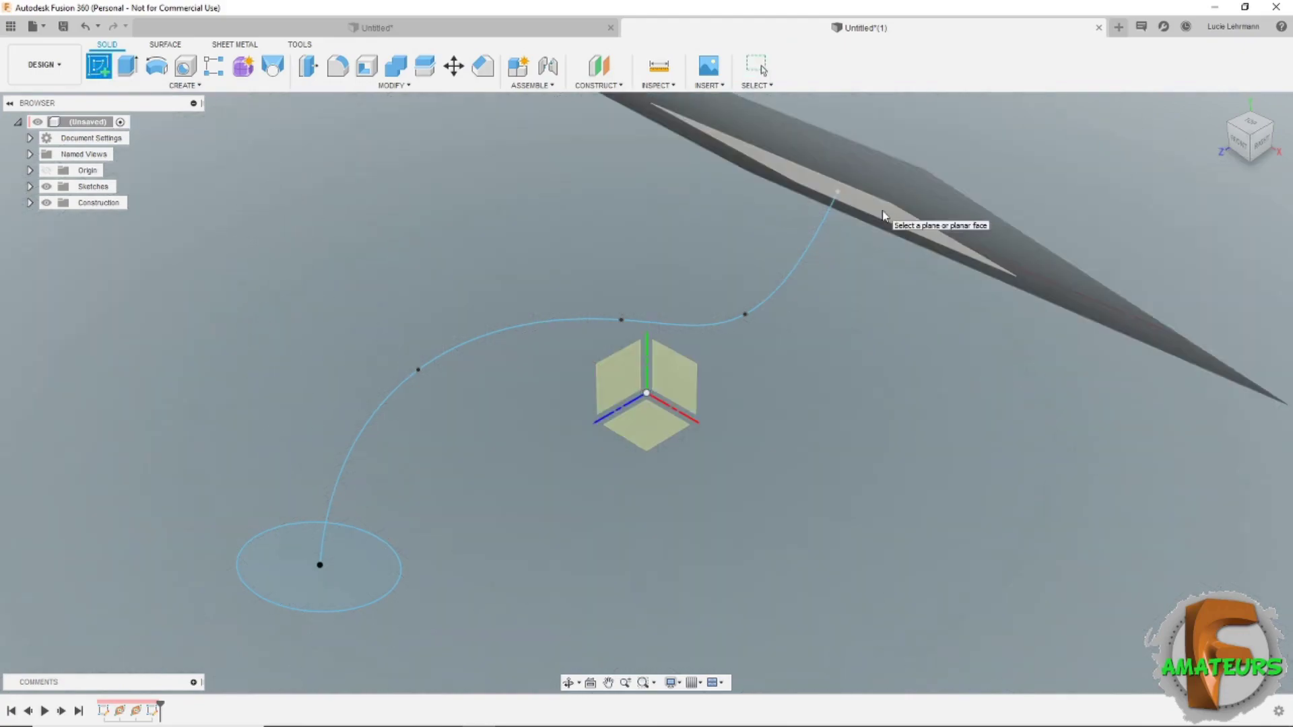
{"action": "left_click", "coordinate": [884, 216]}
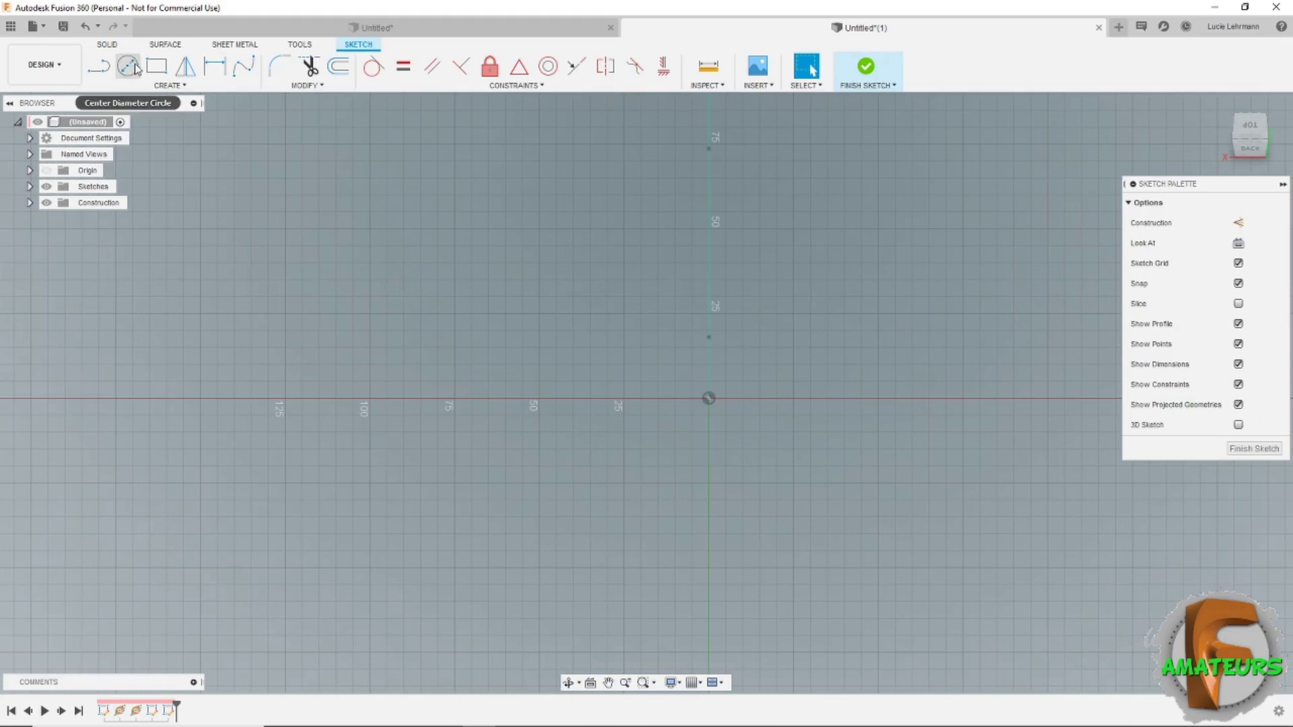
{"action": "left_click", "coordinate": [135, 68]}
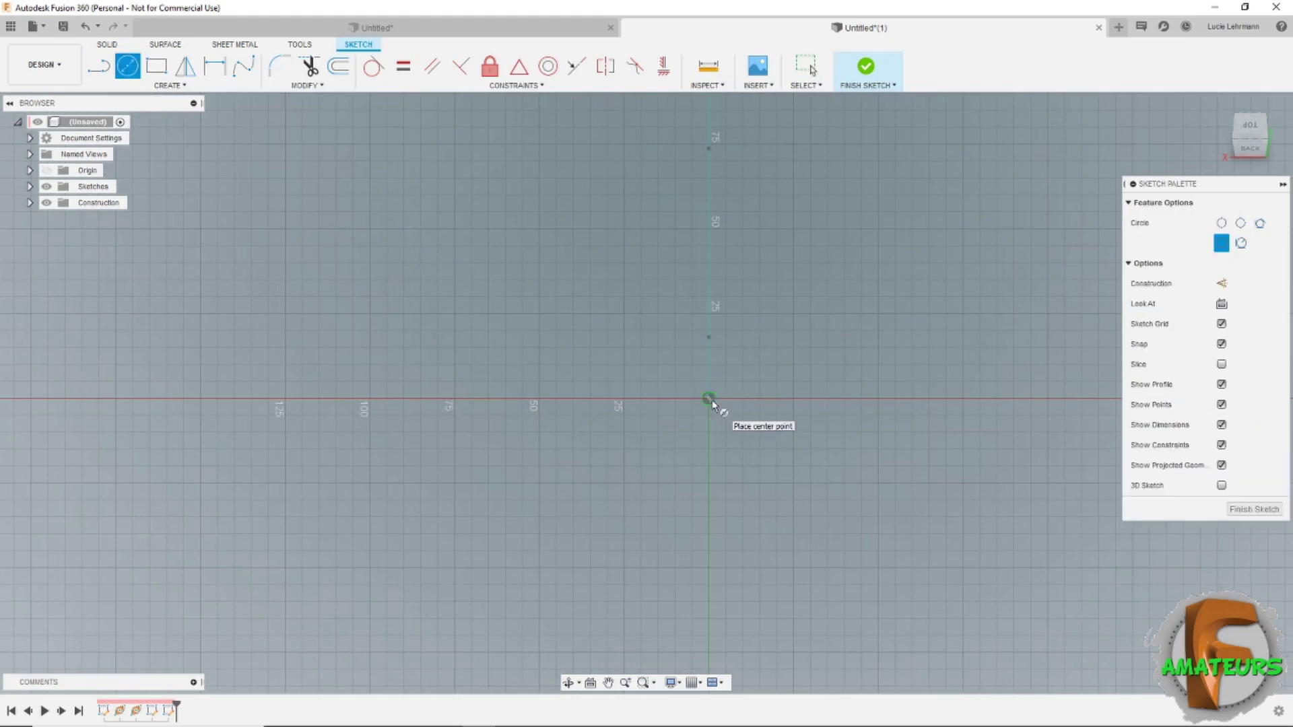
{"action": "left_click", "coordinate": [708, 398]}
{"action": "type", "text": "10"}
{"action": "key", "text": "Return"}
{"action": "left_click", "coordinate": [866, 65]}
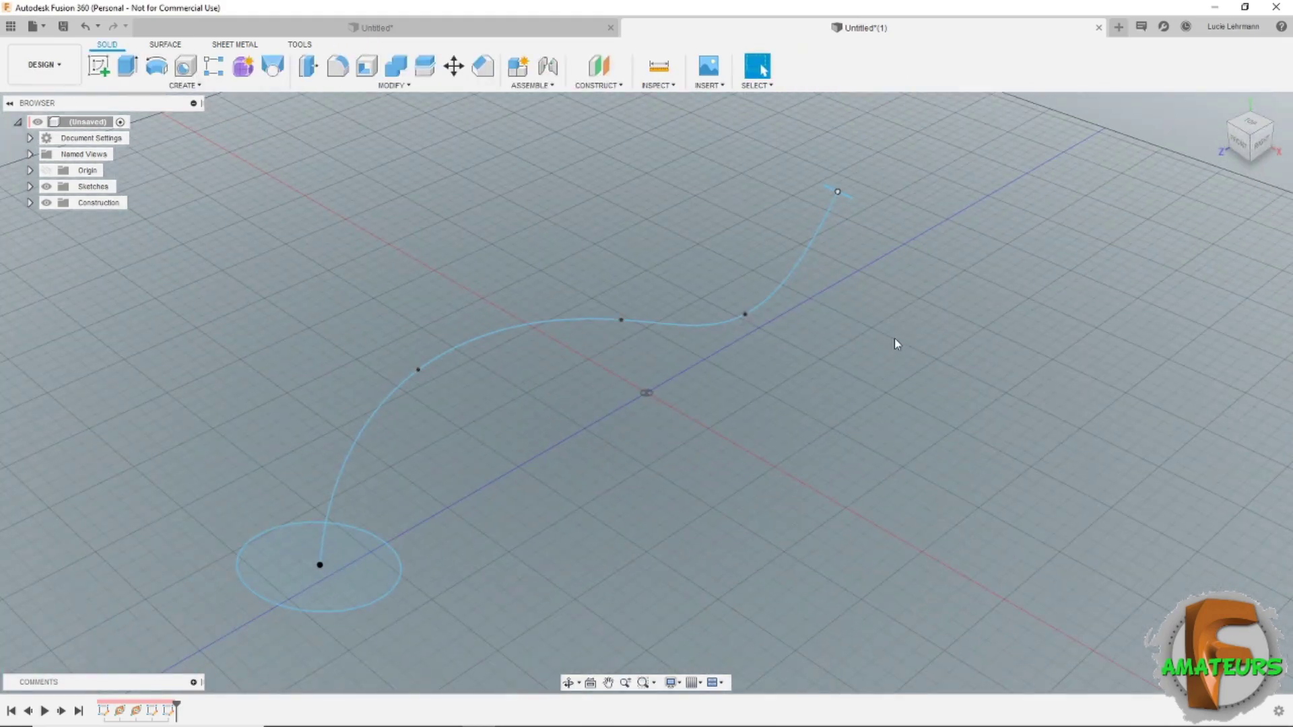
{"action": "middle_click_drag", "start_coordinate": [894, 344], "coordinate": [201, 216], "text": "shift"}
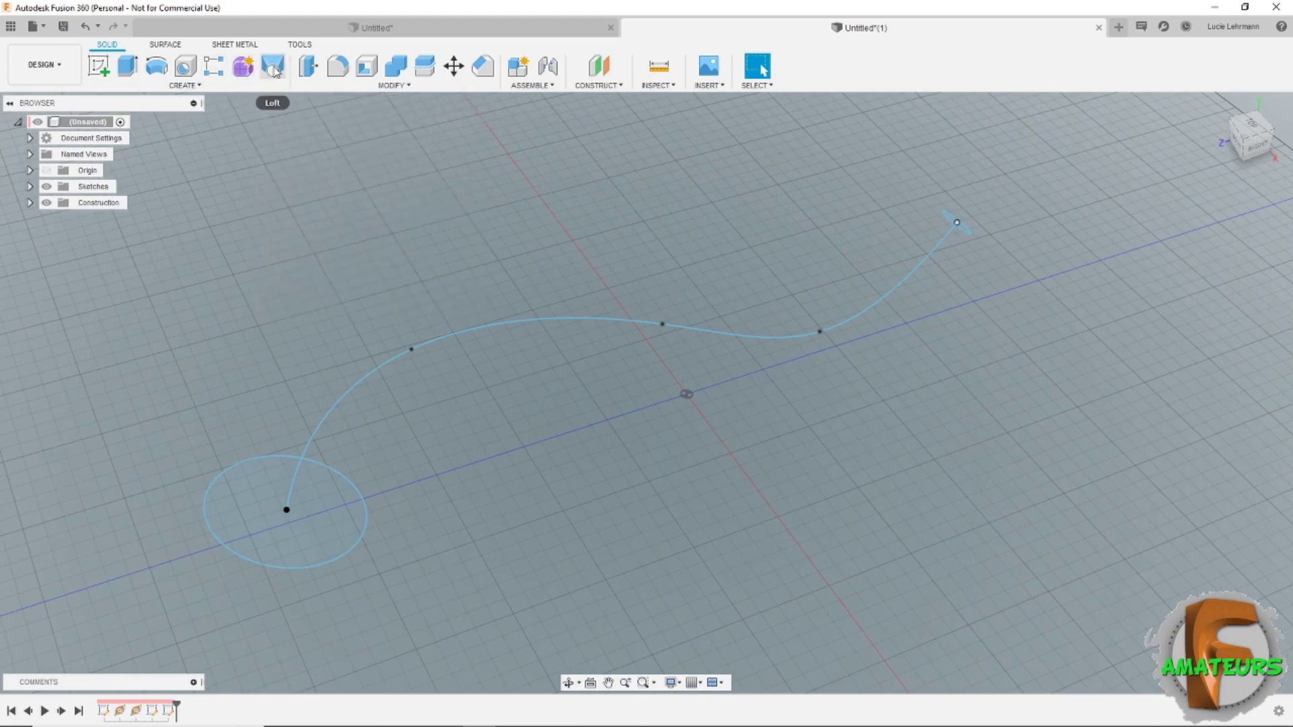
Loft the large circle into the small end circle, using the spline as the centerline guide
{"action": "left_click", "coordinate": [215, 86]}
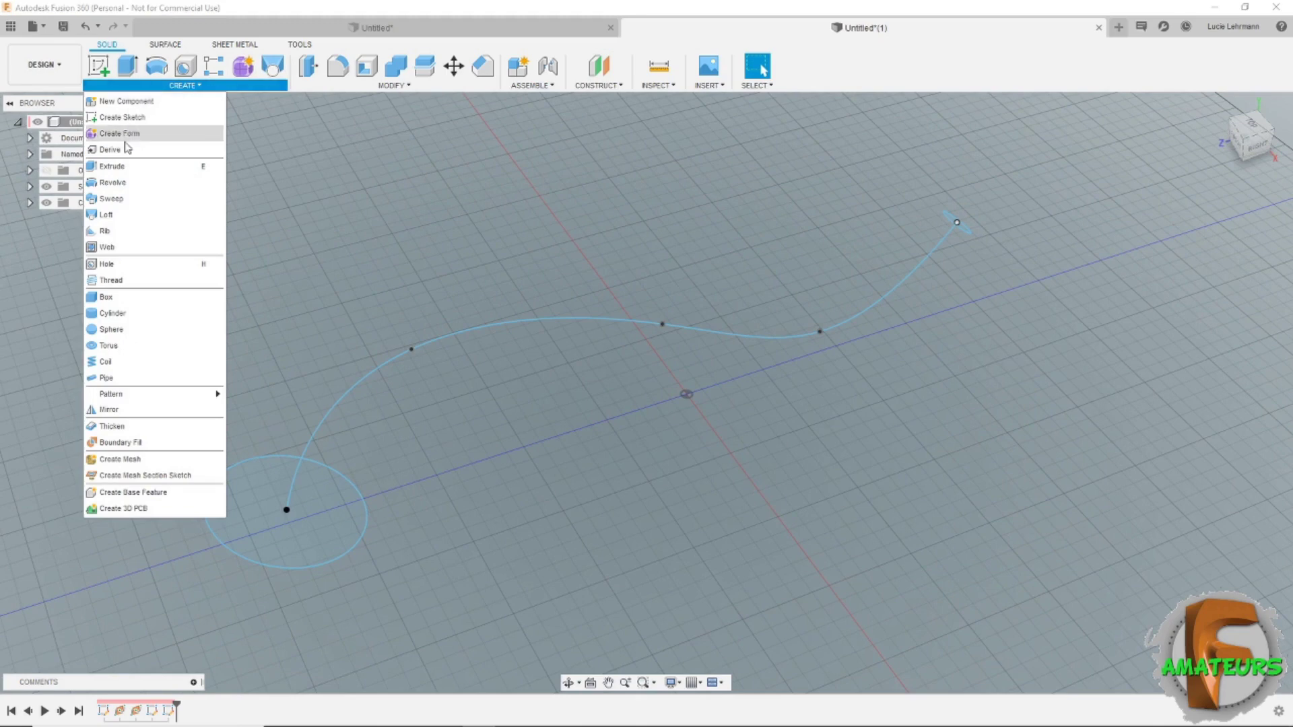
{"action": "left_click", "coordinate": [143, 219]}
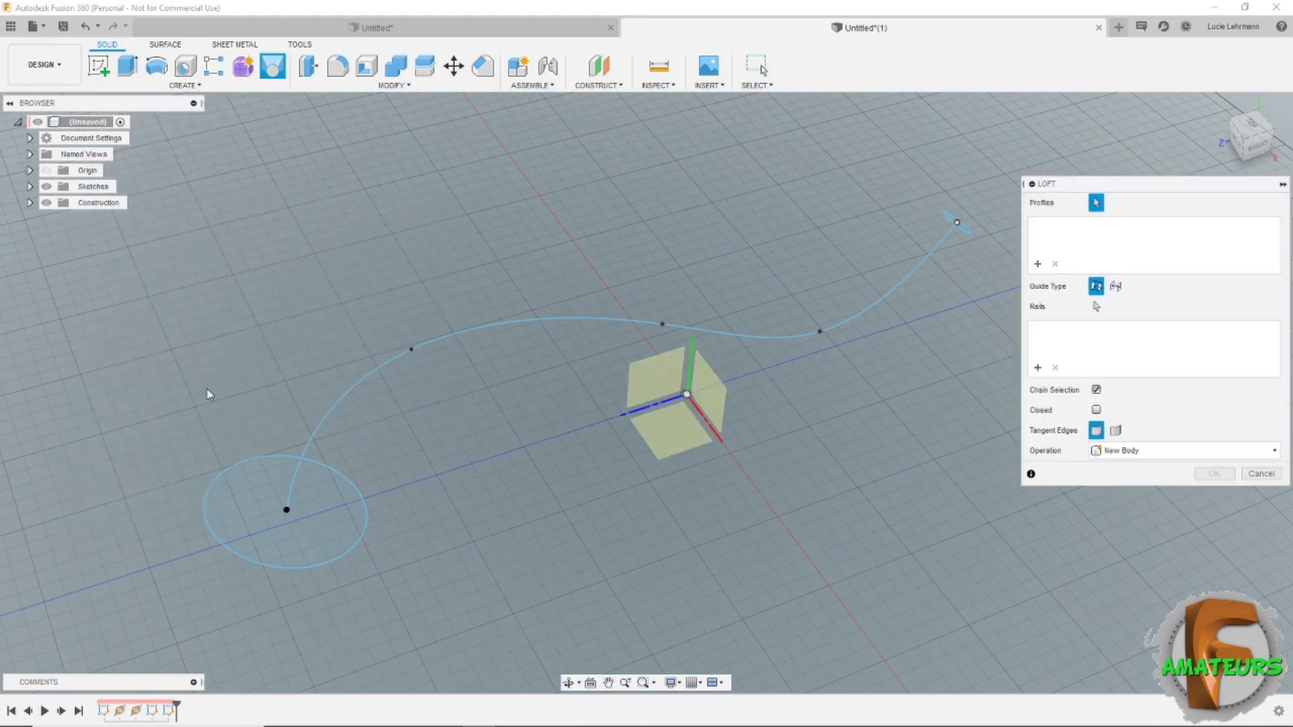
{"action": "left_click", "coordinate": [237, 508]}
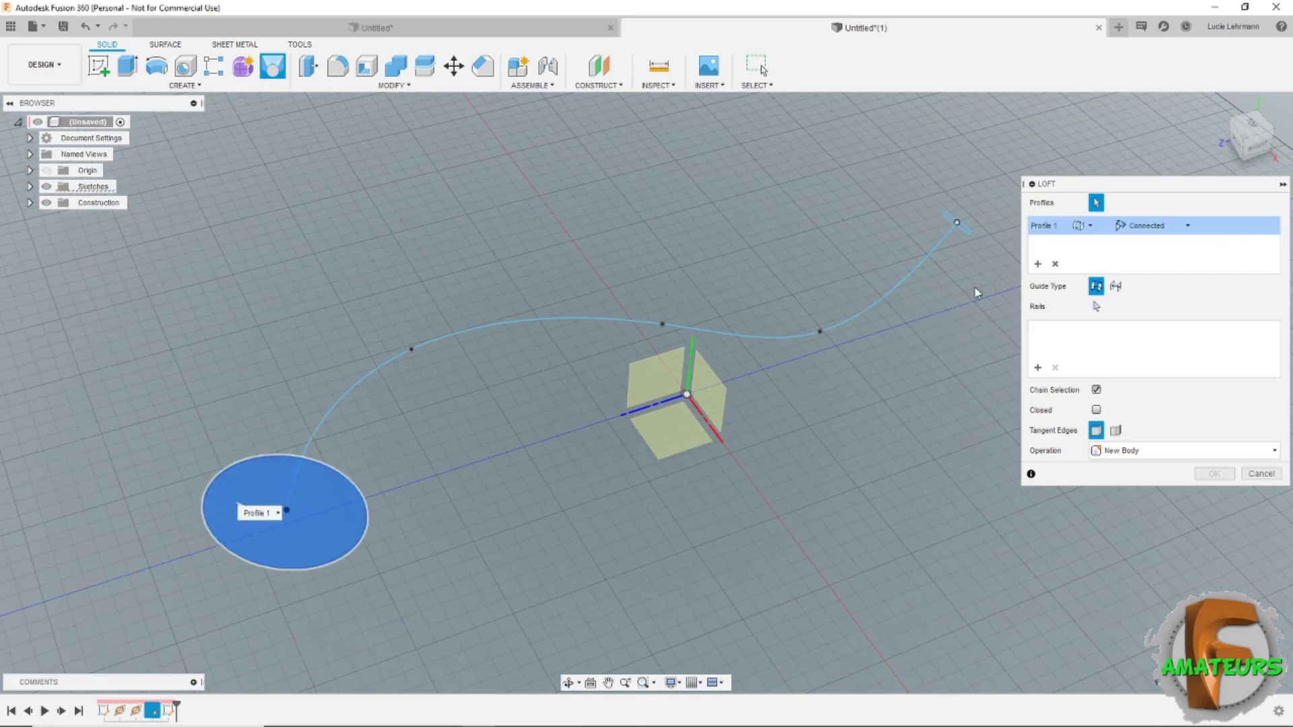
{"action": "middle_click_drag", "start_coordinate": [998, 257], "coordinate": [985, 256], "text": "shift"}
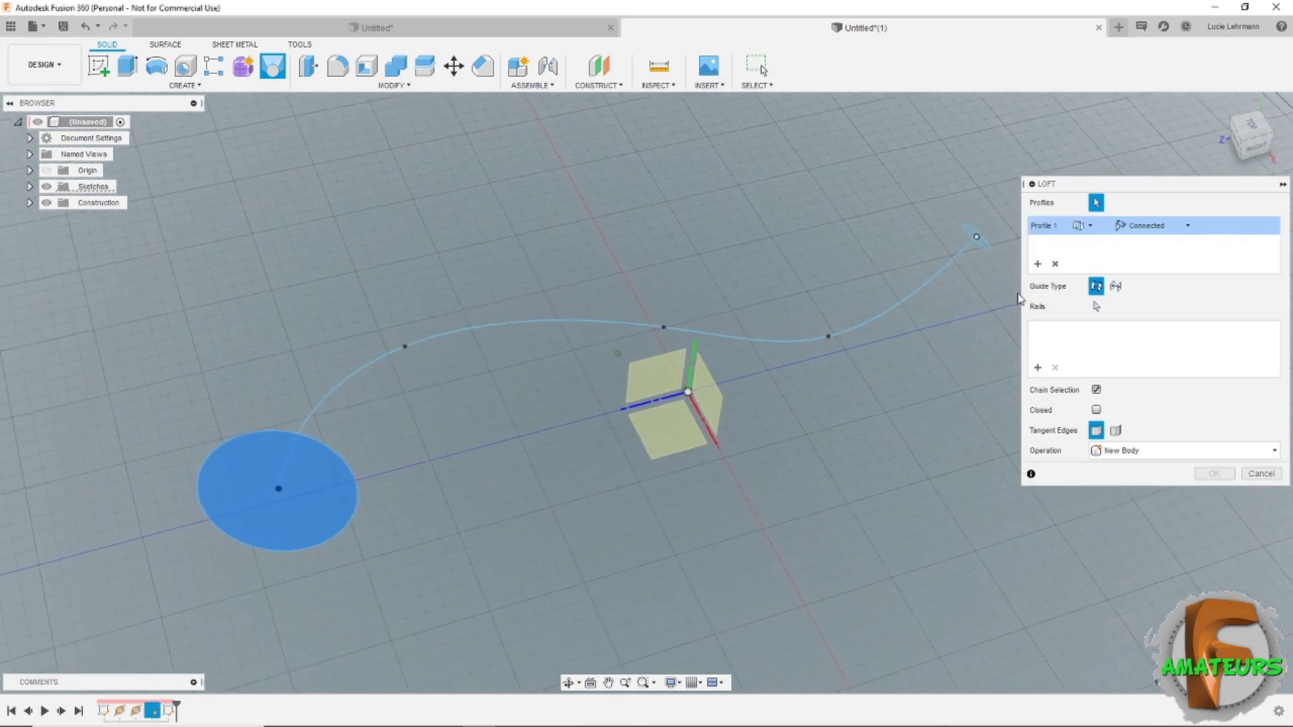
{"action": "left_click", "coordinate": [973, 241]}
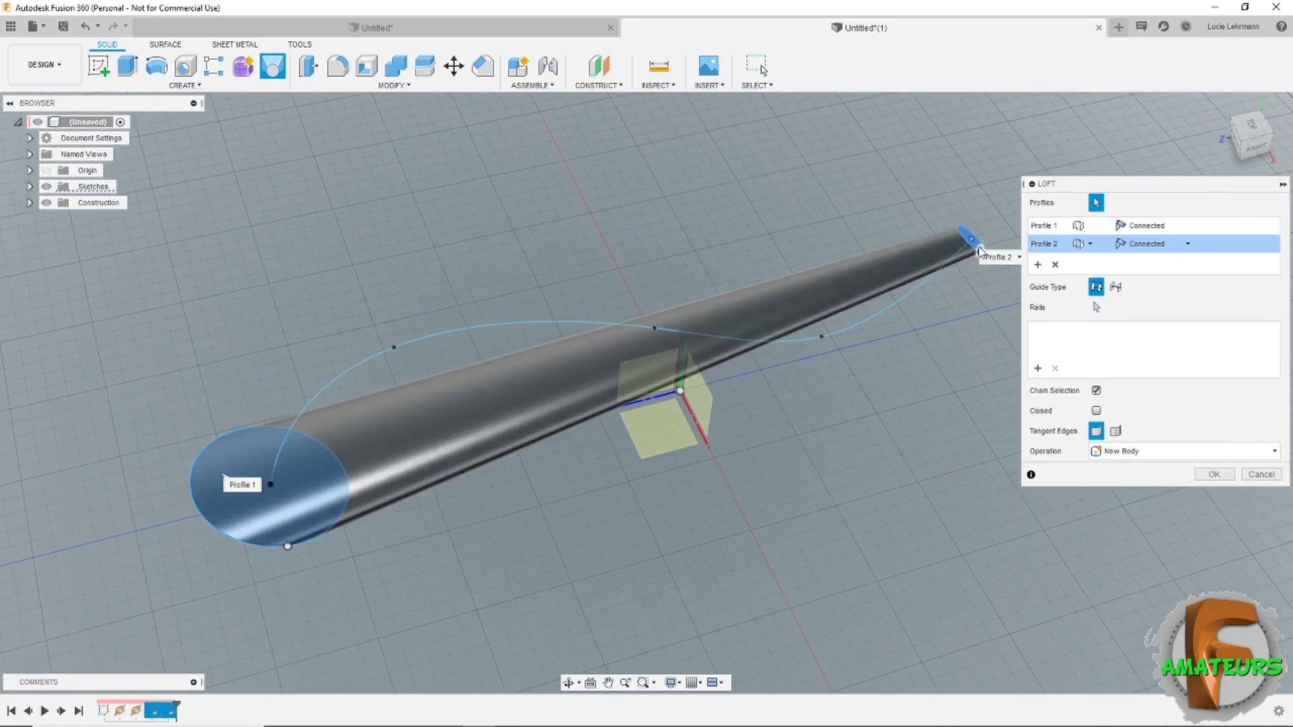
{"action": "middle_click_drag", "start_coordinate": [974, 241], "coordinate": [922, 370], "text": "shift"}
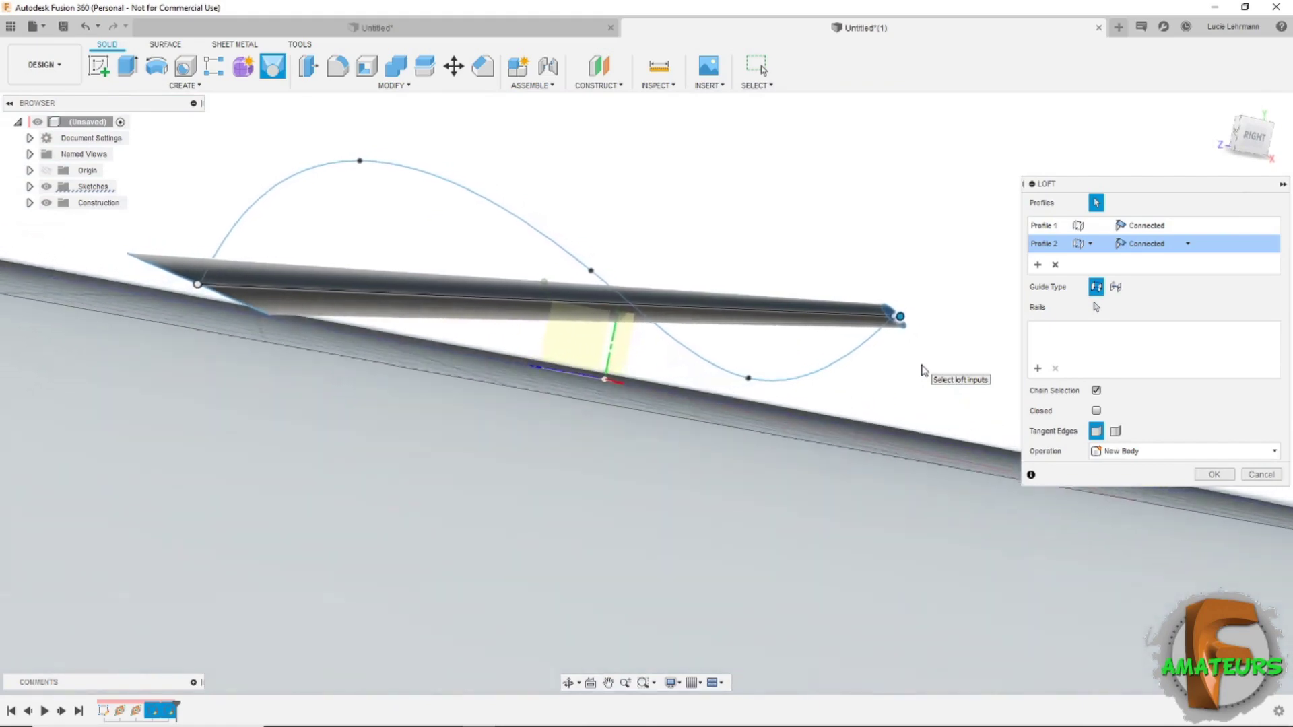
{"action": "mouse_move", "coordinate": [588, 375]}
{"action": "middle_mouse_down", "text": "shift"}
{"action": "mouse_move", "coordinate": [325, 340]}
{"action": "mouse_move", "coordinate": [283, 245]}
{"action": "middle_mouse_up", "text": "shift"}
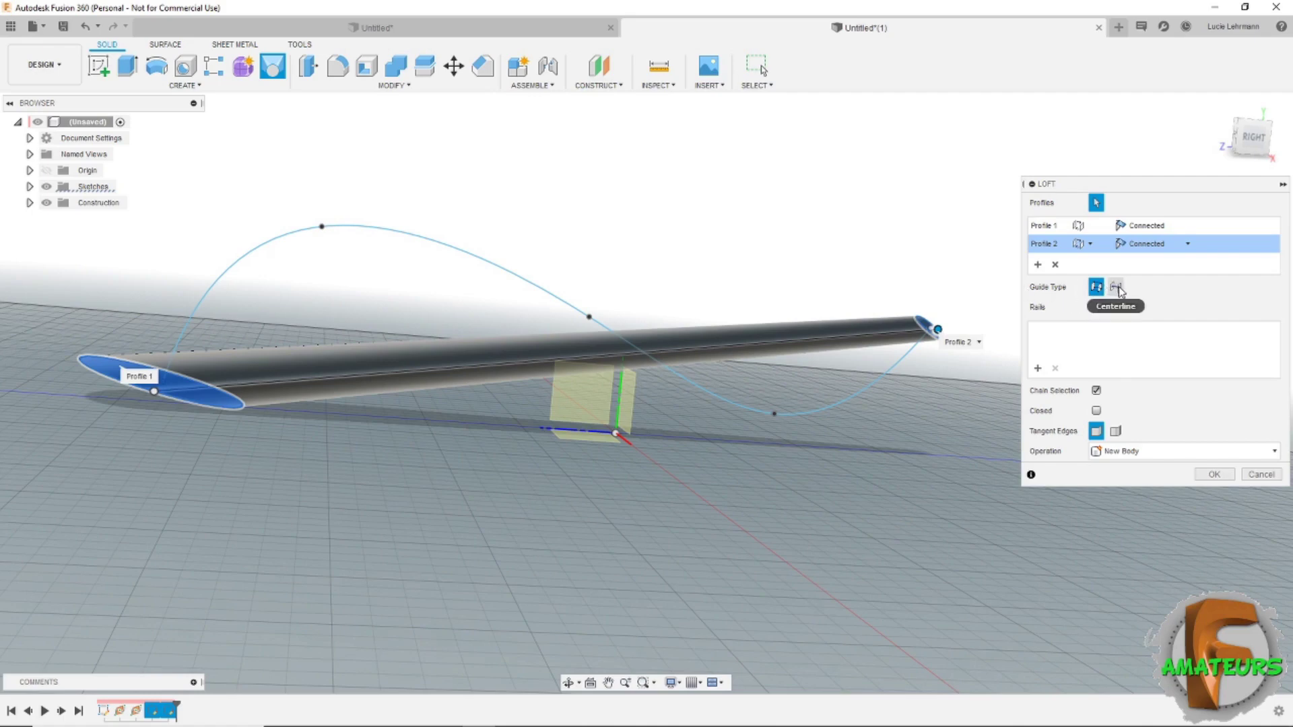
{"action": "left_click", "coordinate": [1116, 287]}
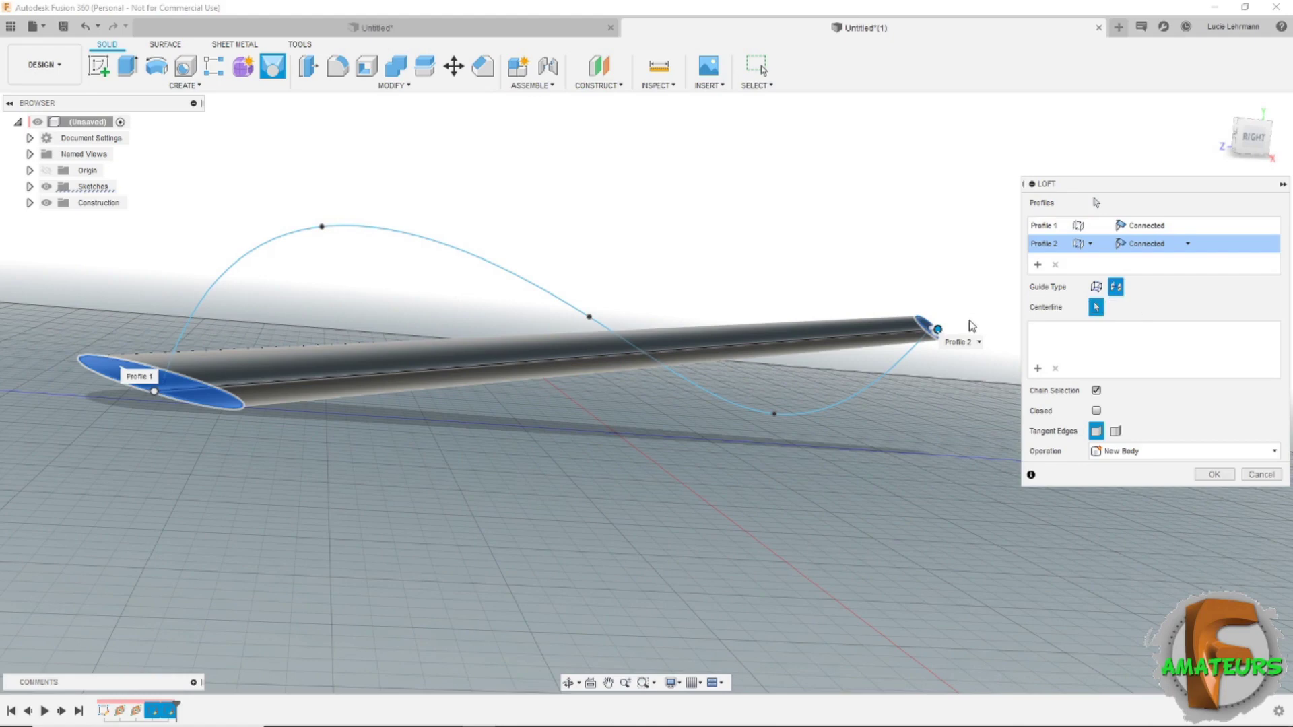
{"action": "left_click", "coordinate": [736, 406]}
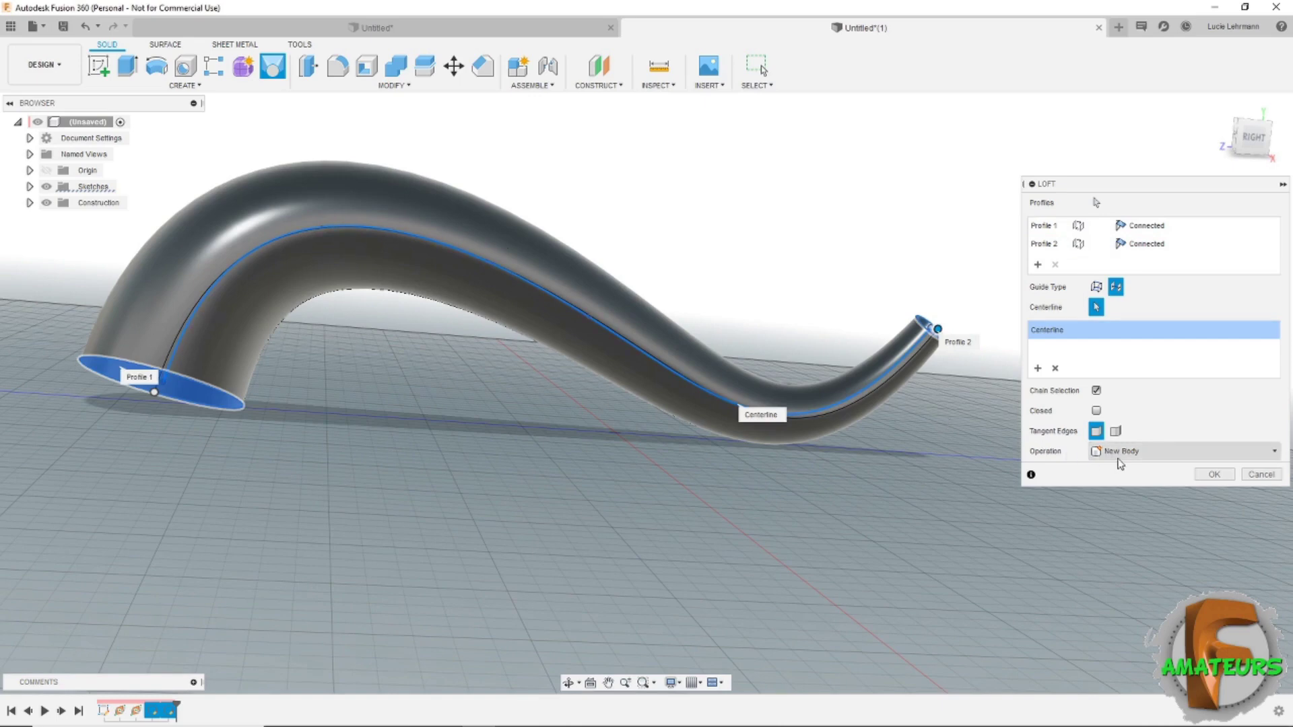
Finish the tapered curved tube, inspect it, and return to the Untitled design
{"action": "left_click", "coordinate": [1214, 474]}
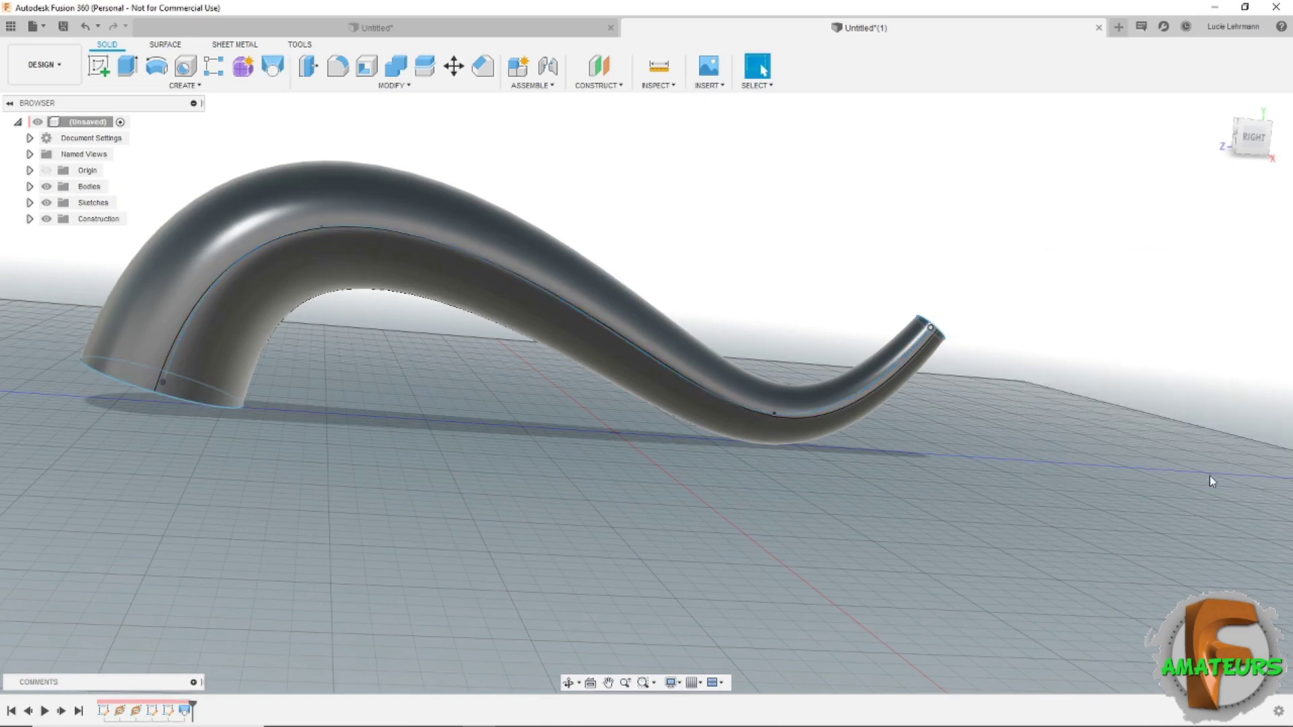
{"action": "mouse_move", "coordinate": [1078, 437]}
{"action": "middle_mouse_down", "text": "shift"}
{"action": "mouse_move", "coordinate": [1151, 433]}
{"action": "mouse_move", "coordinate": [1008, 438]}
{"action": "mouse_move", "coordinate": [745, 395]}
{"action": "mouse_move", "coordinate": [612, 199]}
{"action": "mouse_move", "coordinate": [1038, 329]}
{"action": "mouse_move", "coordinate": [984, 330]}
{"action": "mouse_move", "coordinate": [921, 382]}
{"action": "middle_mouse_up", "text": "shift"}
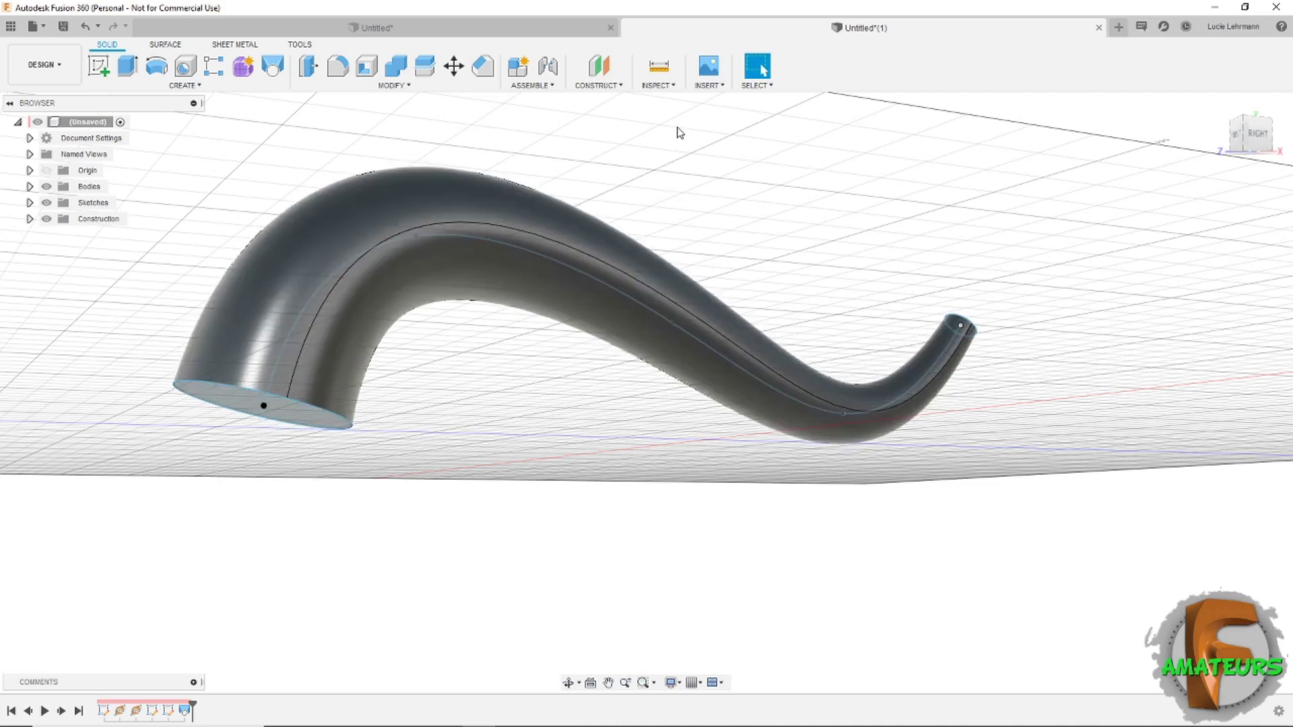
{"action": "left_click", "coordinate": [596, 30]}
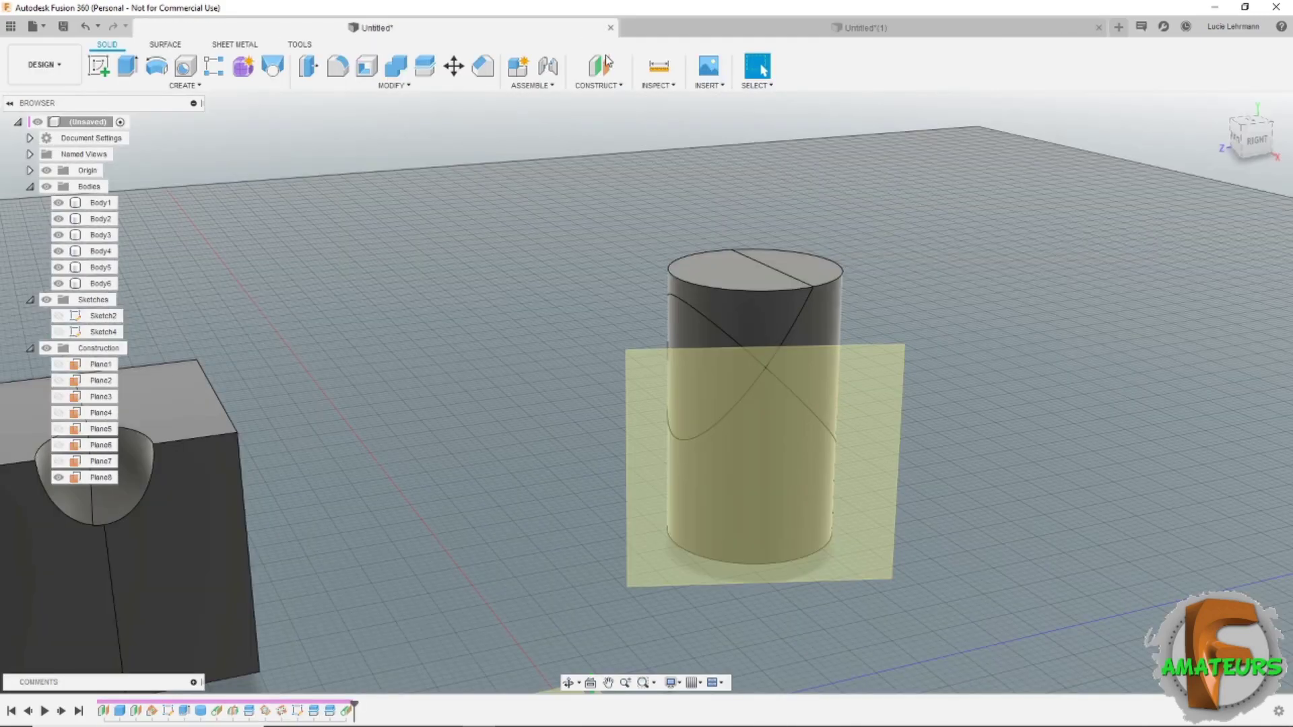
Fit the block and cylinder model in view and show the CONSTRUCT options
{"action": "key", "text": "F6"}
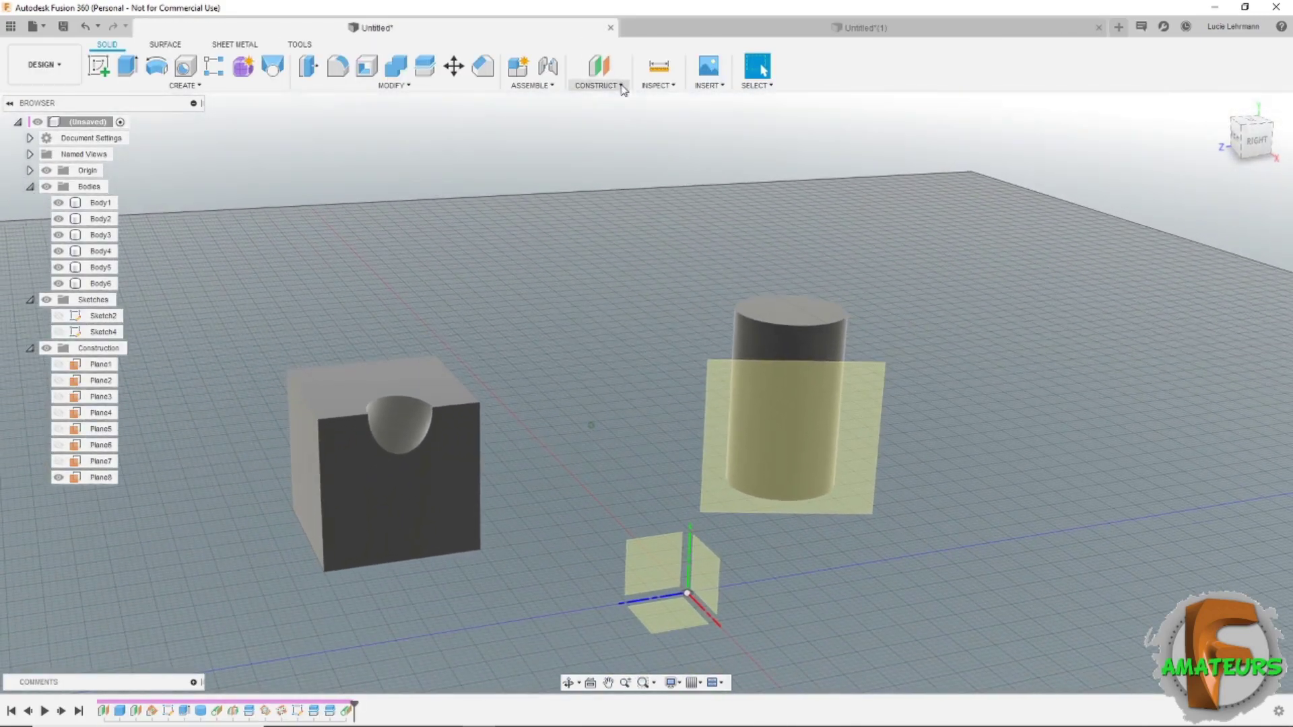
{"action": "left_click", "coordinate": [621, 86]}
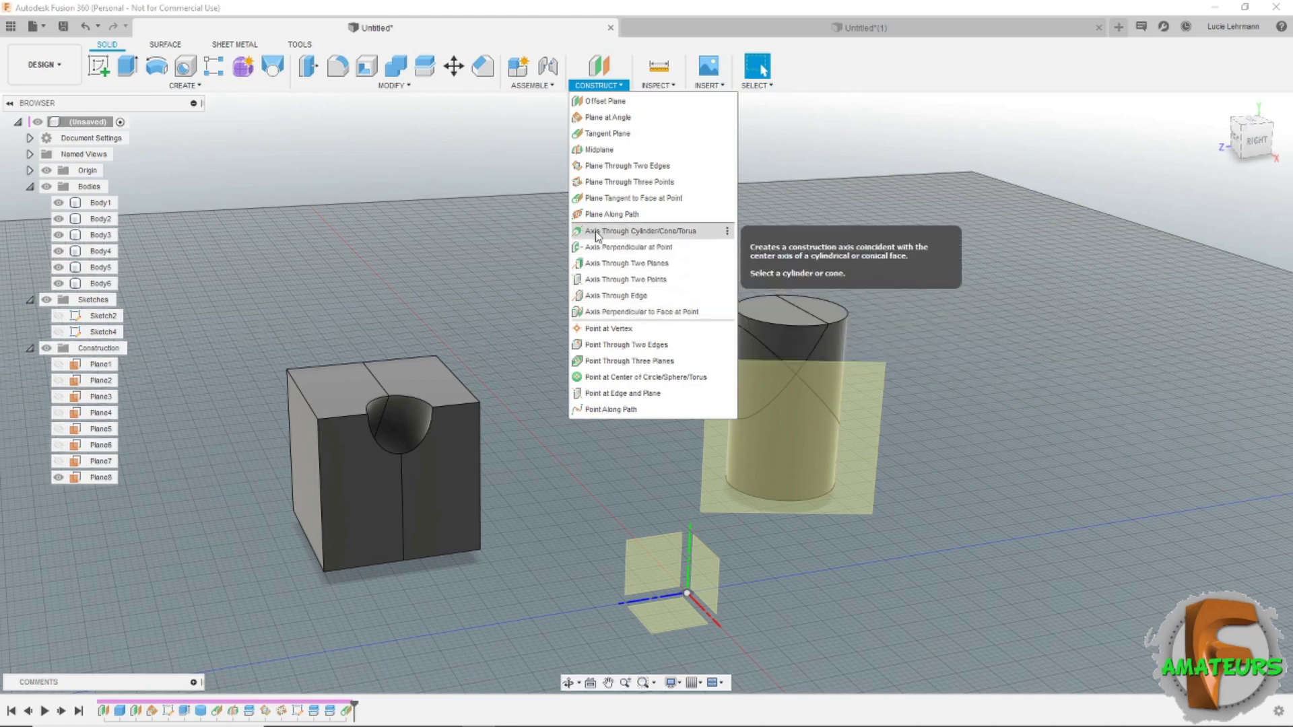
Add Axis1 through the cylinder's curved face and hide the surrounding Plane8
{"action": "mouse_move", "coordinate": [699, 233]}
{"action": "left_click", "coordinate": [659, 232]}
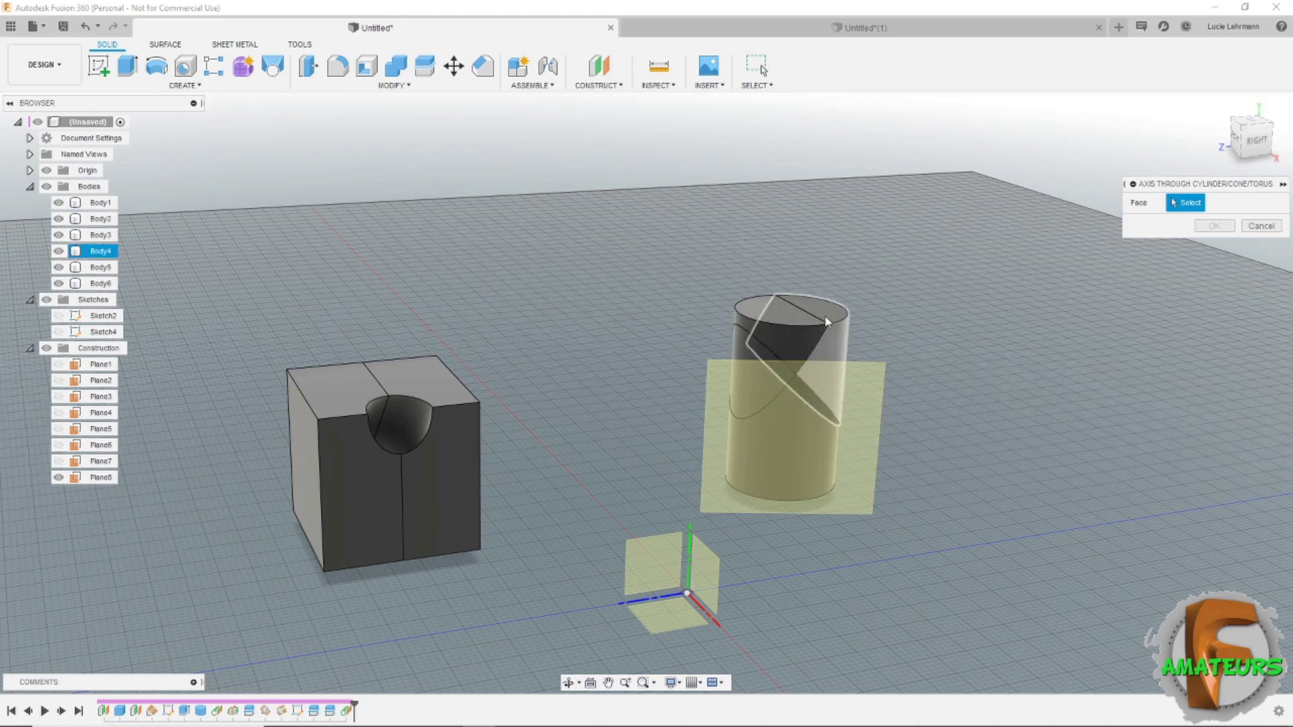
{"action": "left_click", "coordinate": [806, 460]}
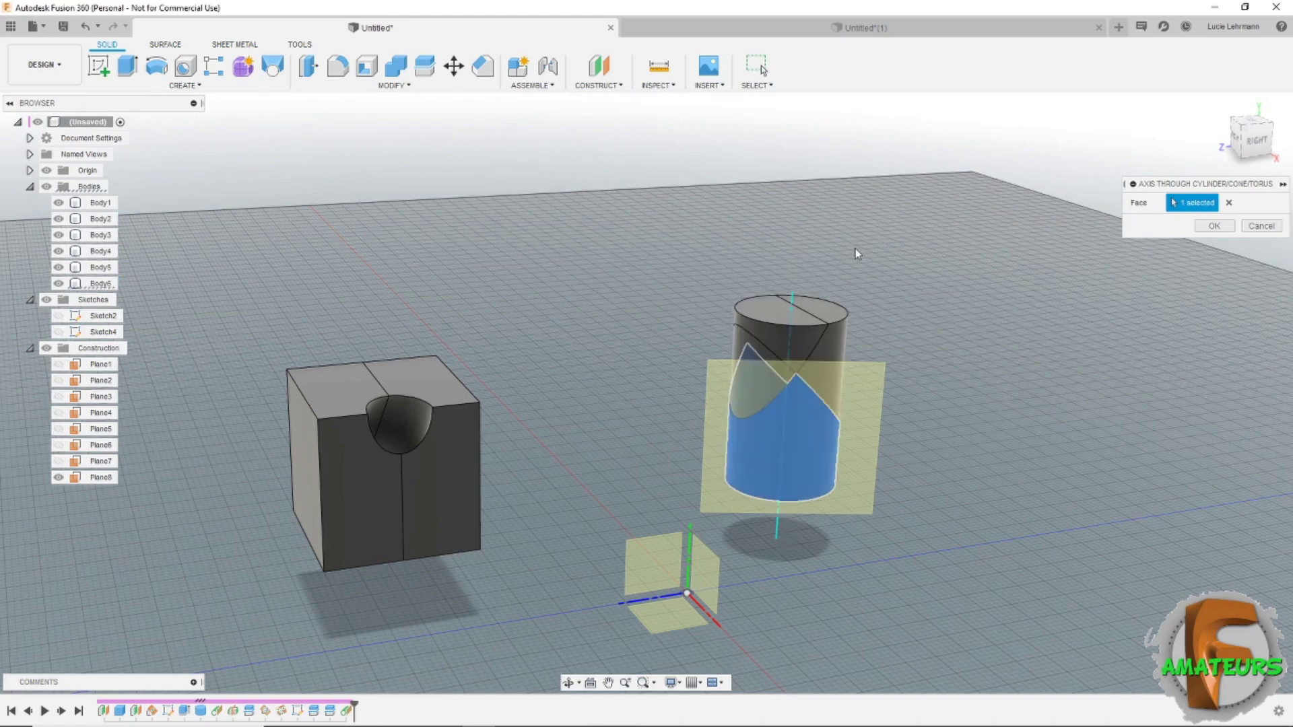
{"action": "left_click", "coordinate": [1214, 227]}
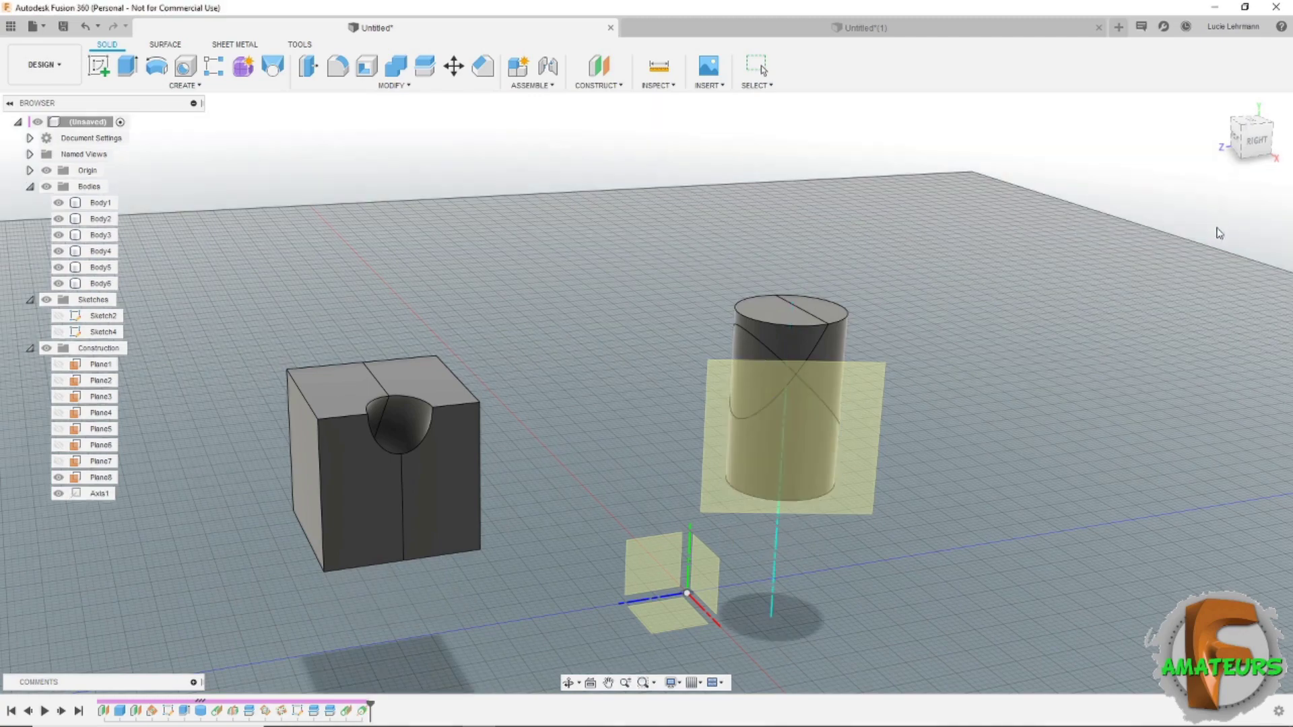
{"action": "left_click", "coordinate": [58, 478]}
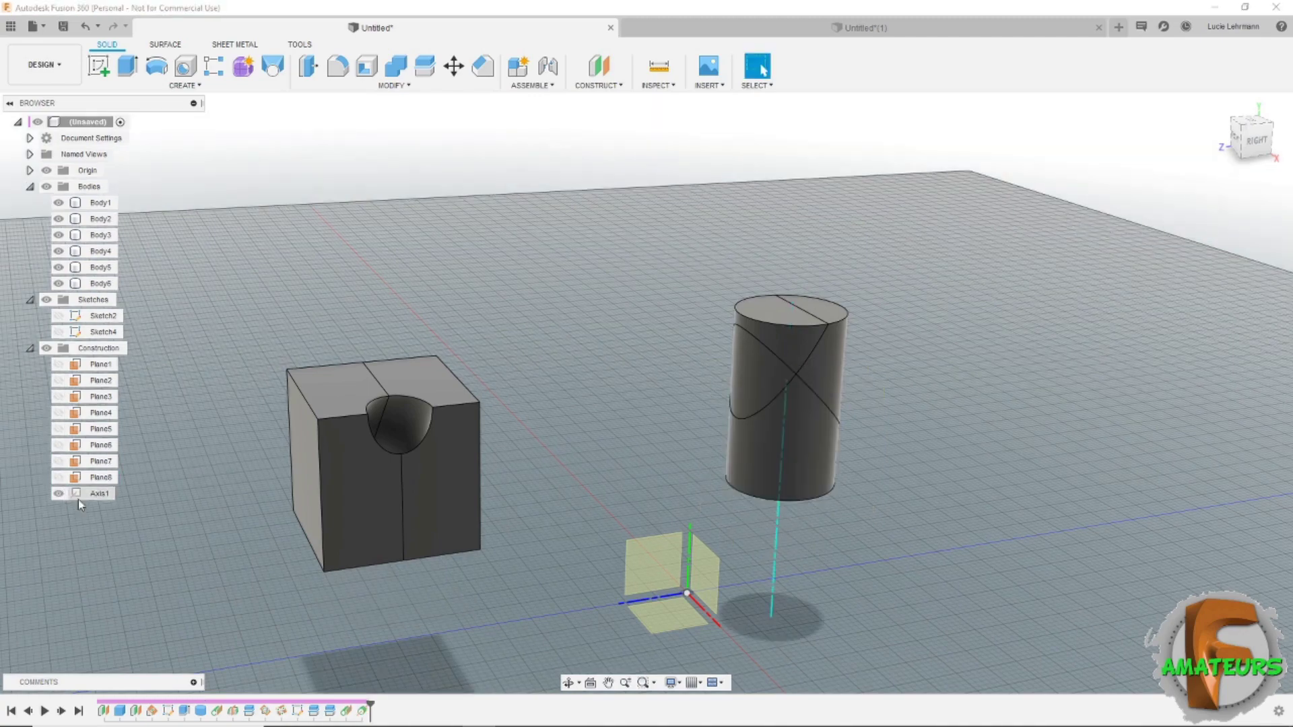
{"action": "left_click", "coordinate": [598, 86]}
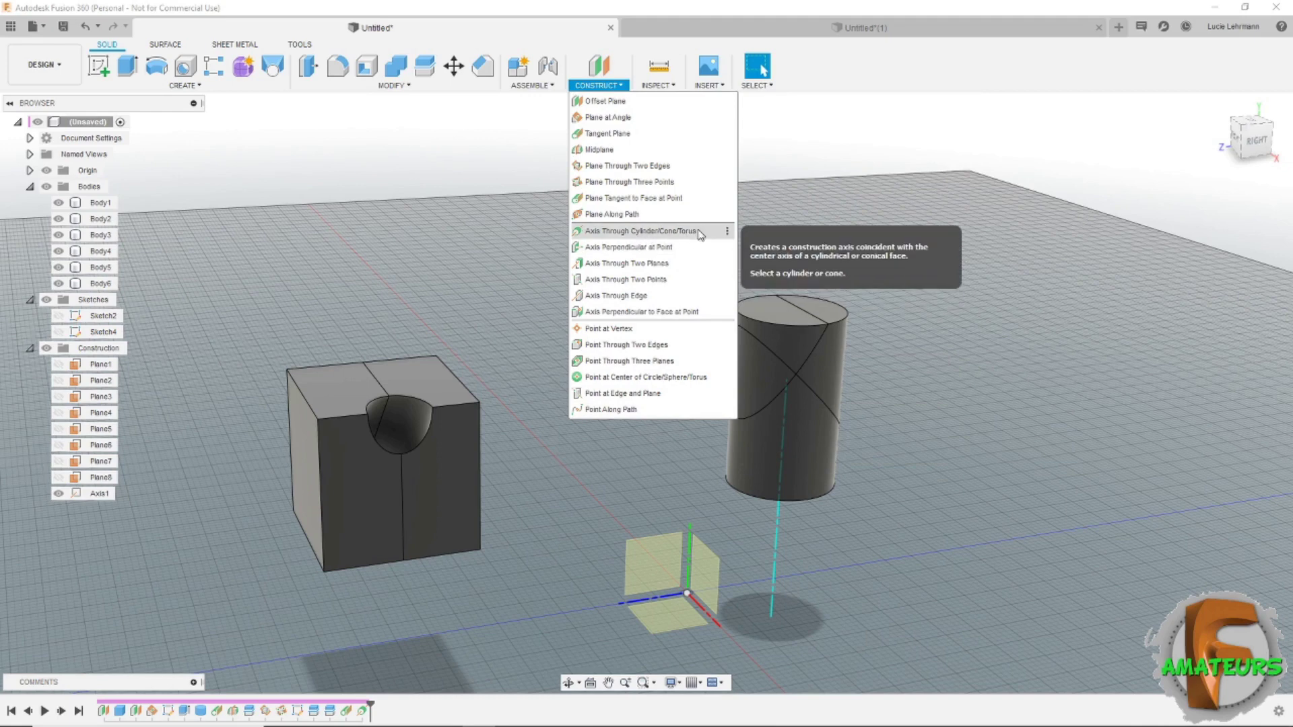
{"action": "left_click", "coordinate": [530, 243]}
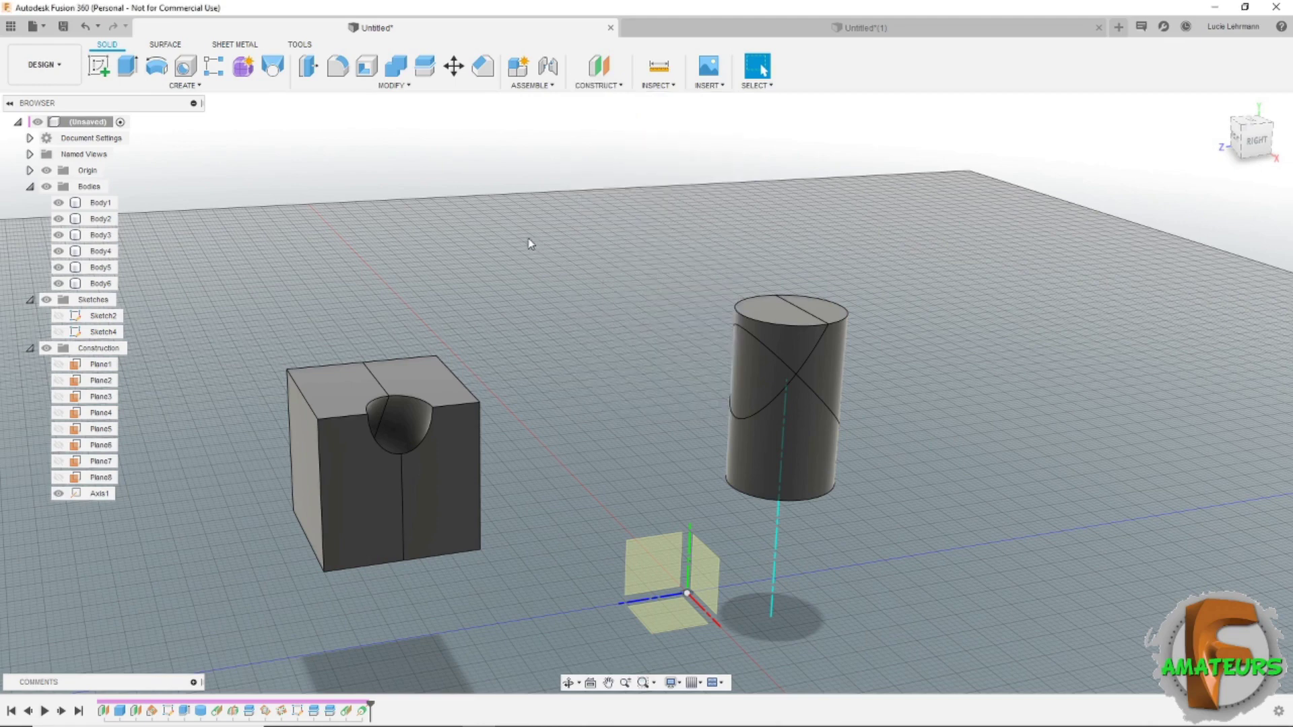